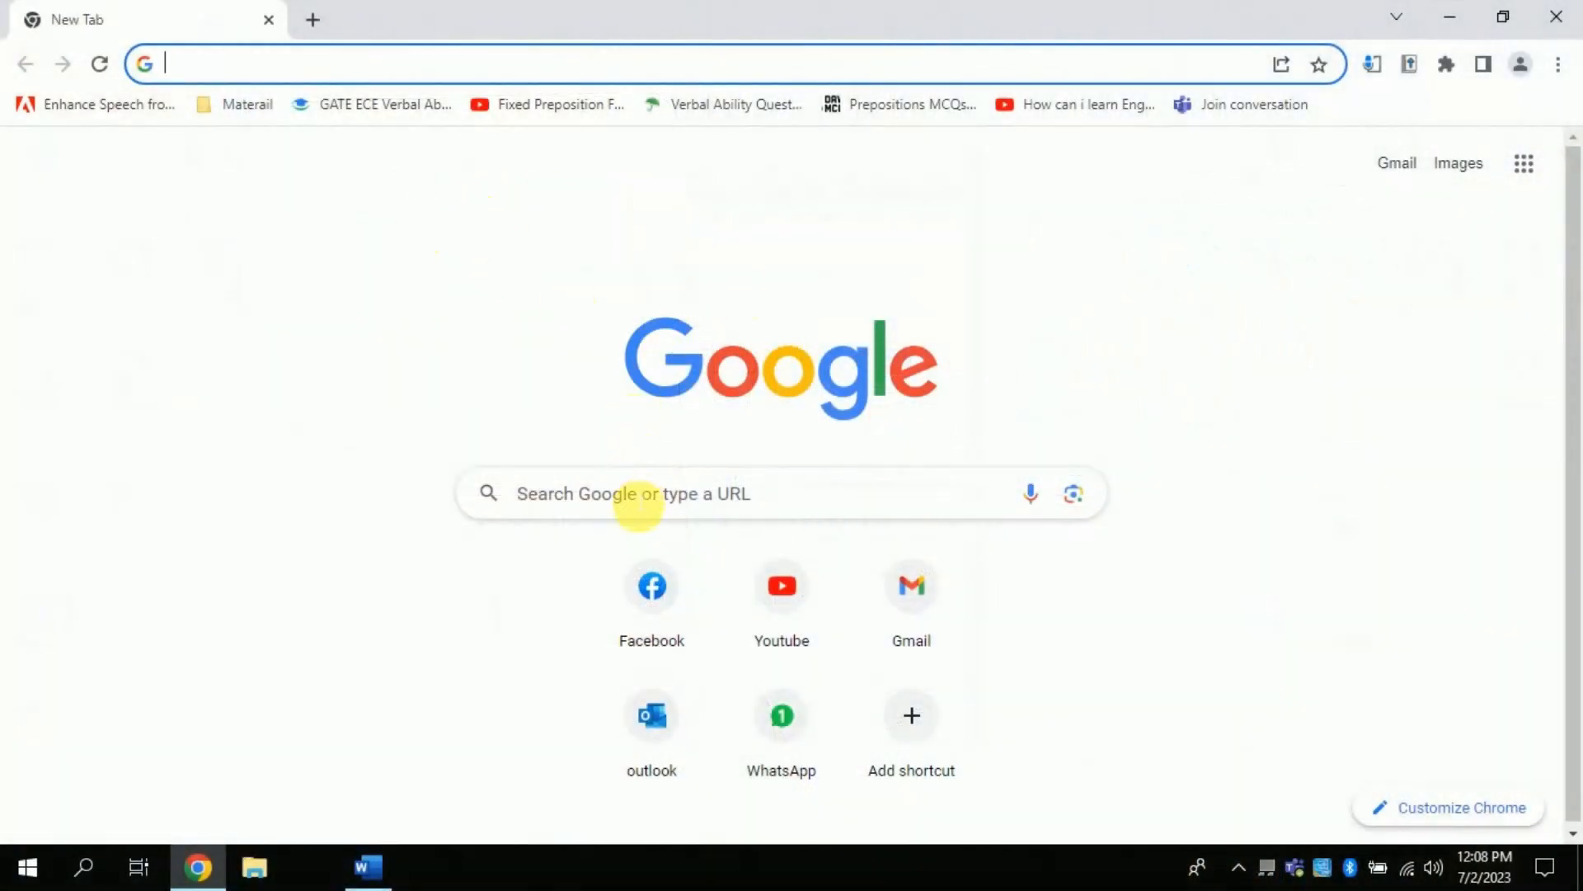
- Search Google for 'sci space' and open the typeset.io SciSpace result
click(639, 494)
text(sci)
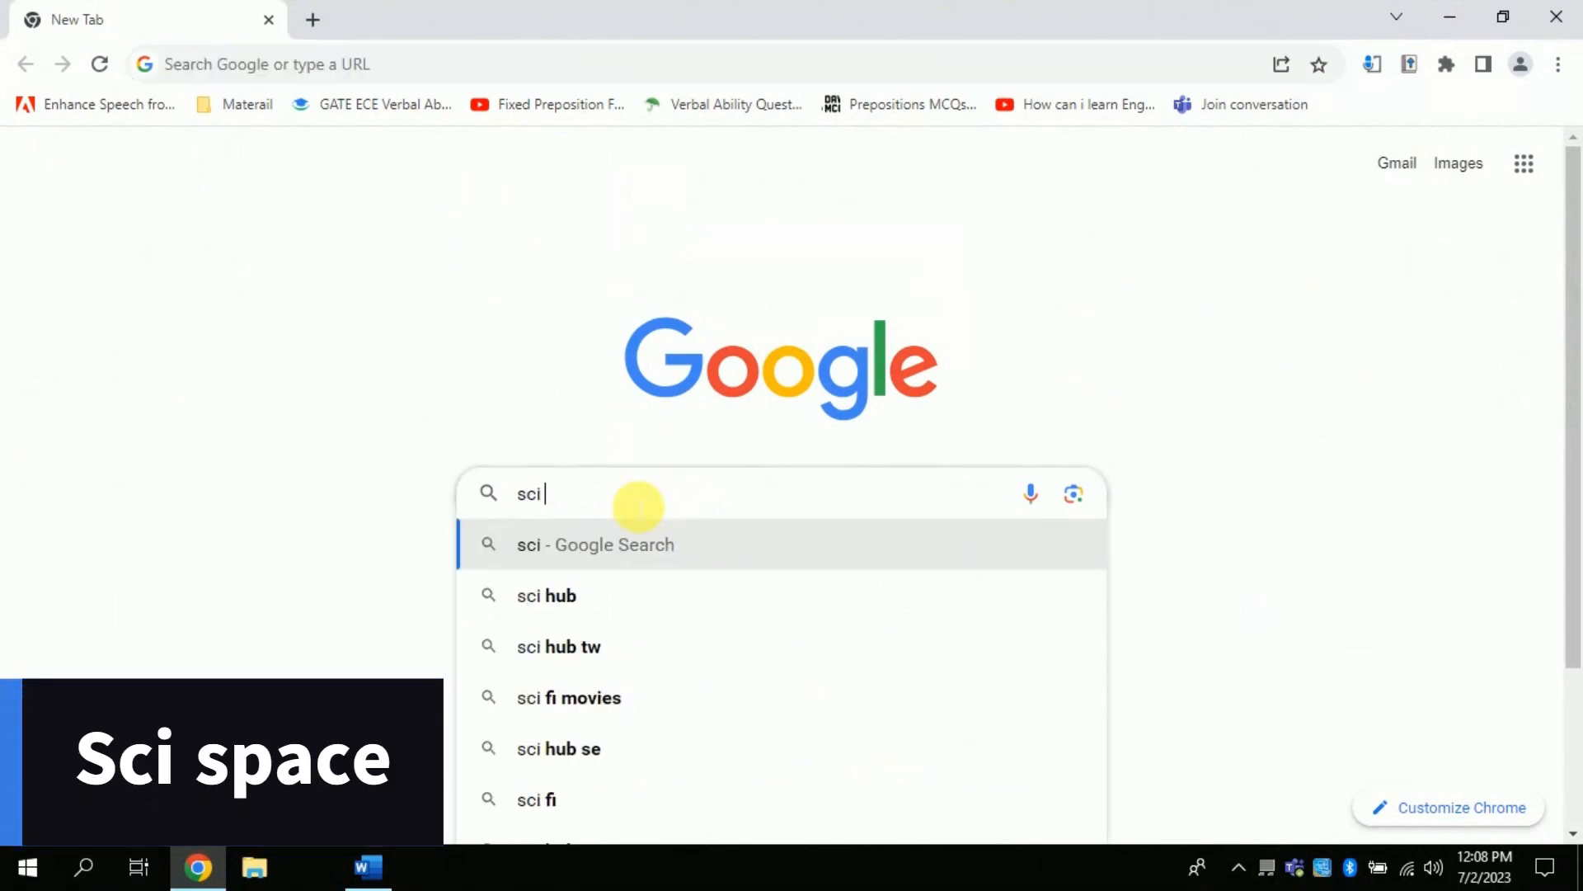
text(ce)
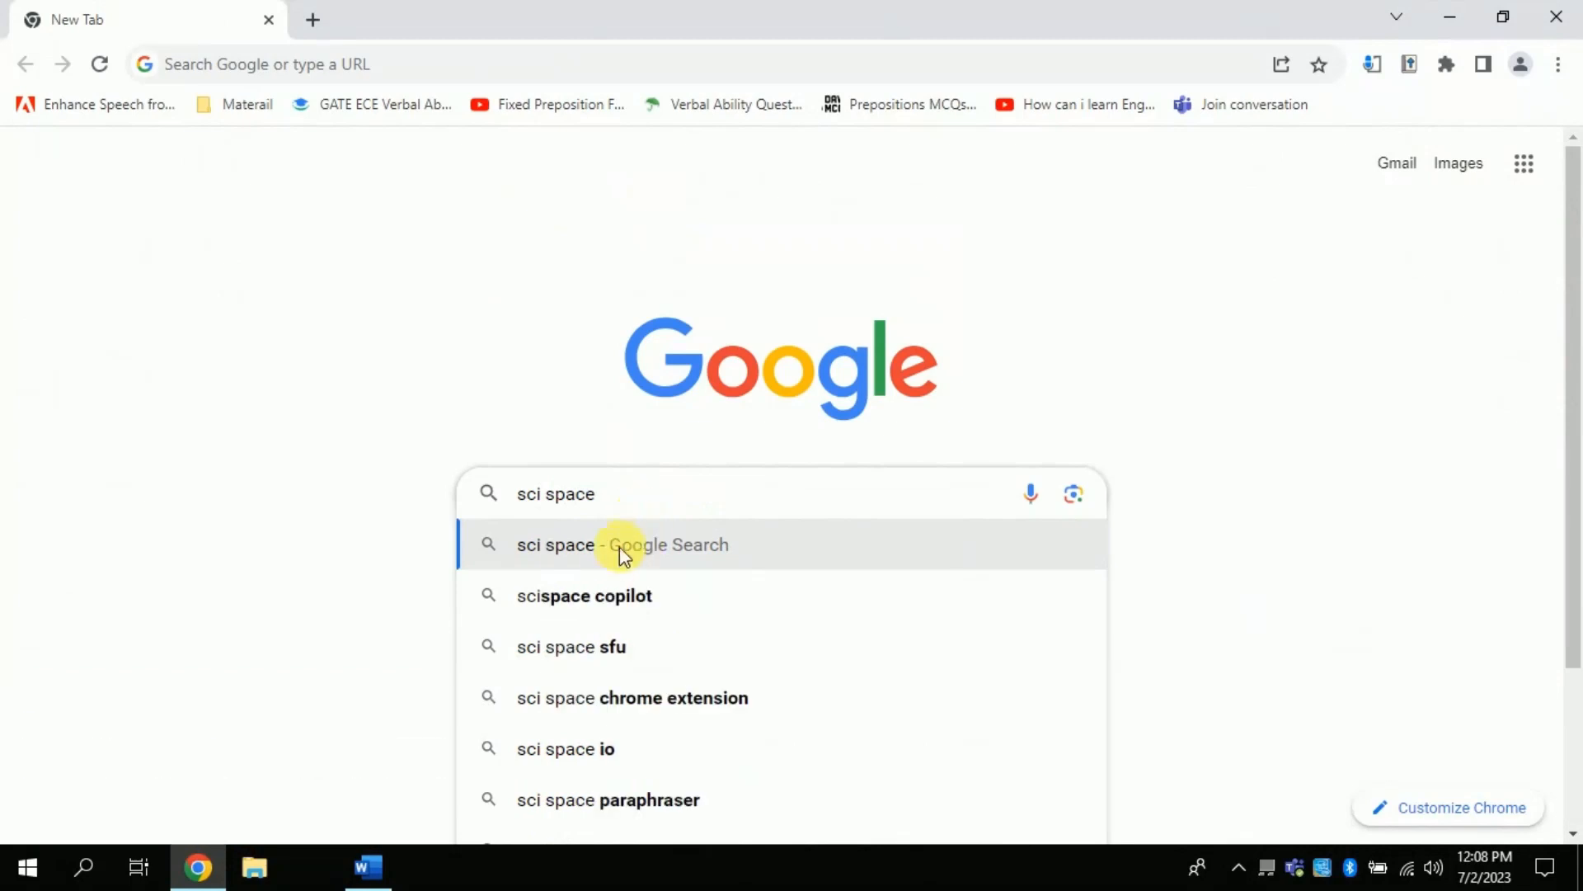
click(603, 545)
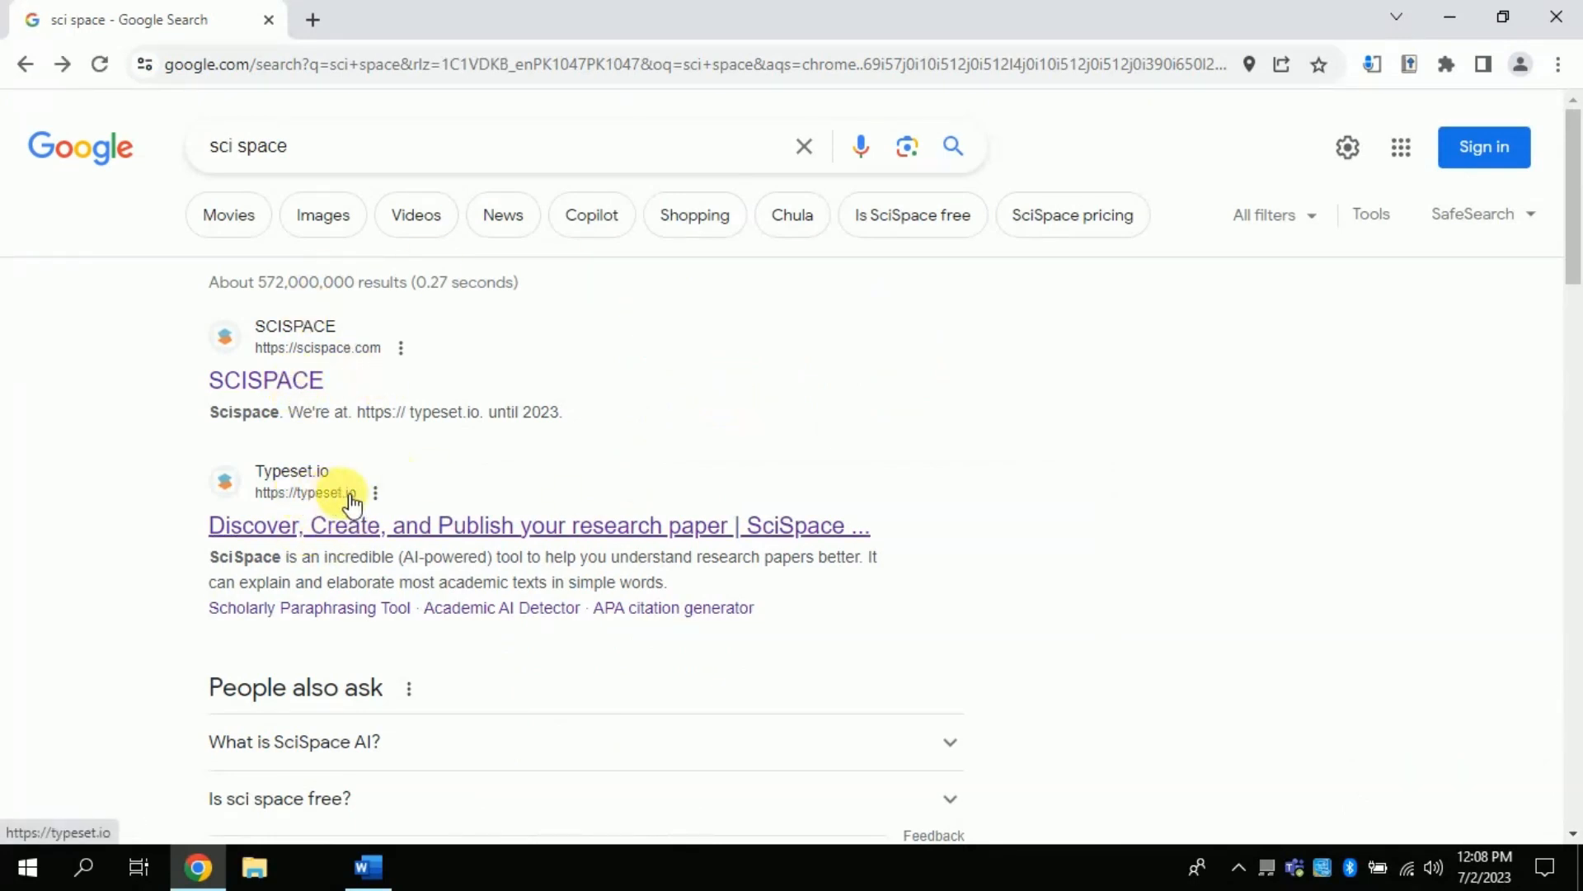
click(315, 530)
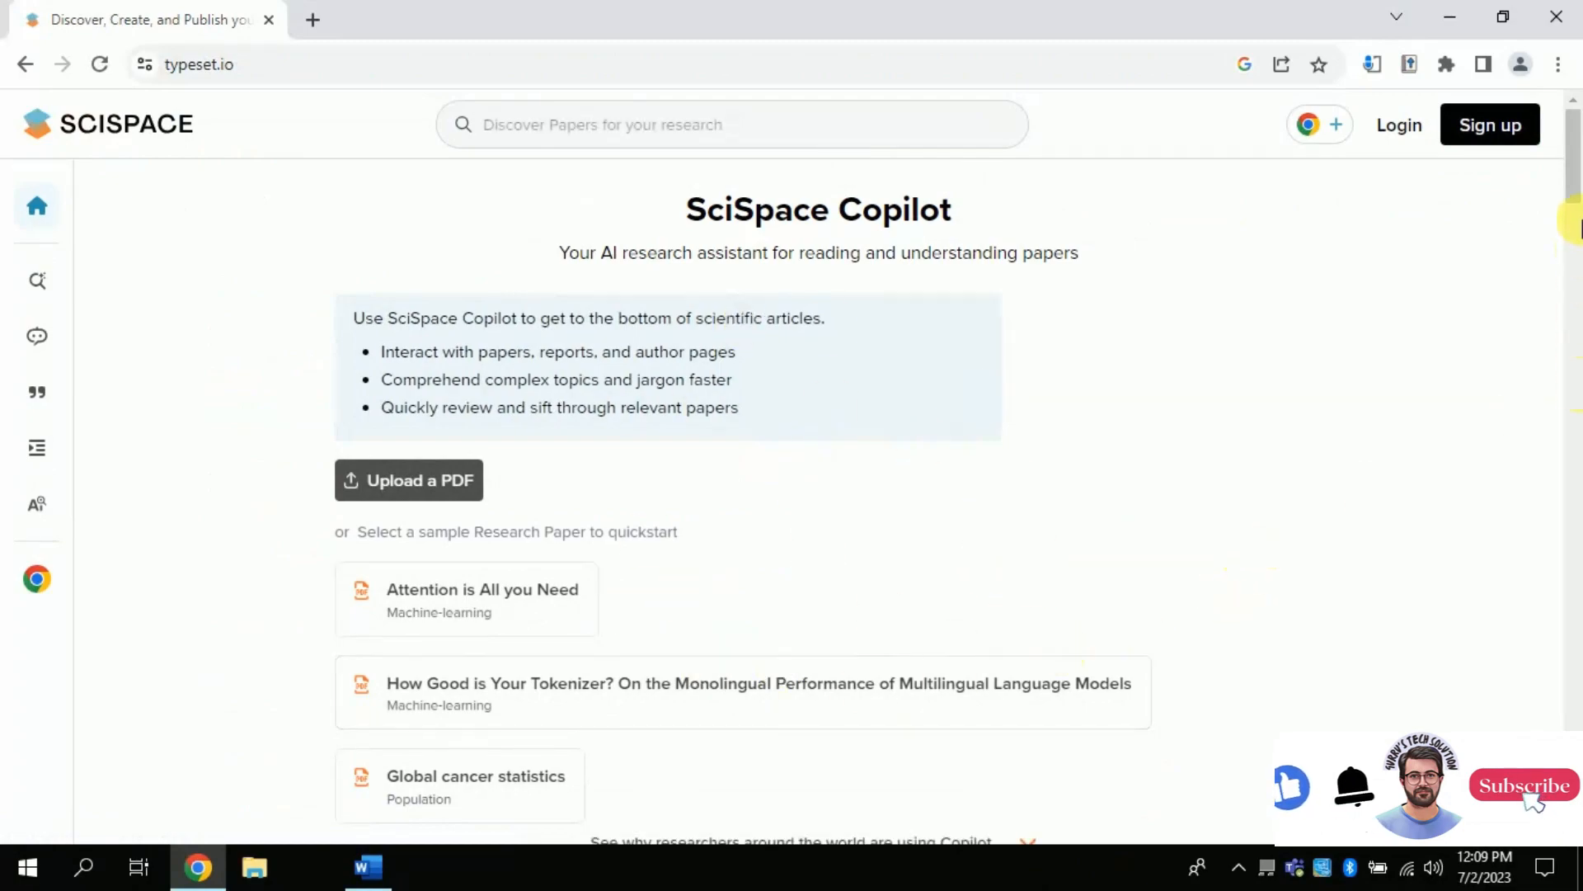
mouse_move(1571, 150)
mouse_down()
mouse_move(1571, 607)
mouse_move(1571, 161)
mouse_up()
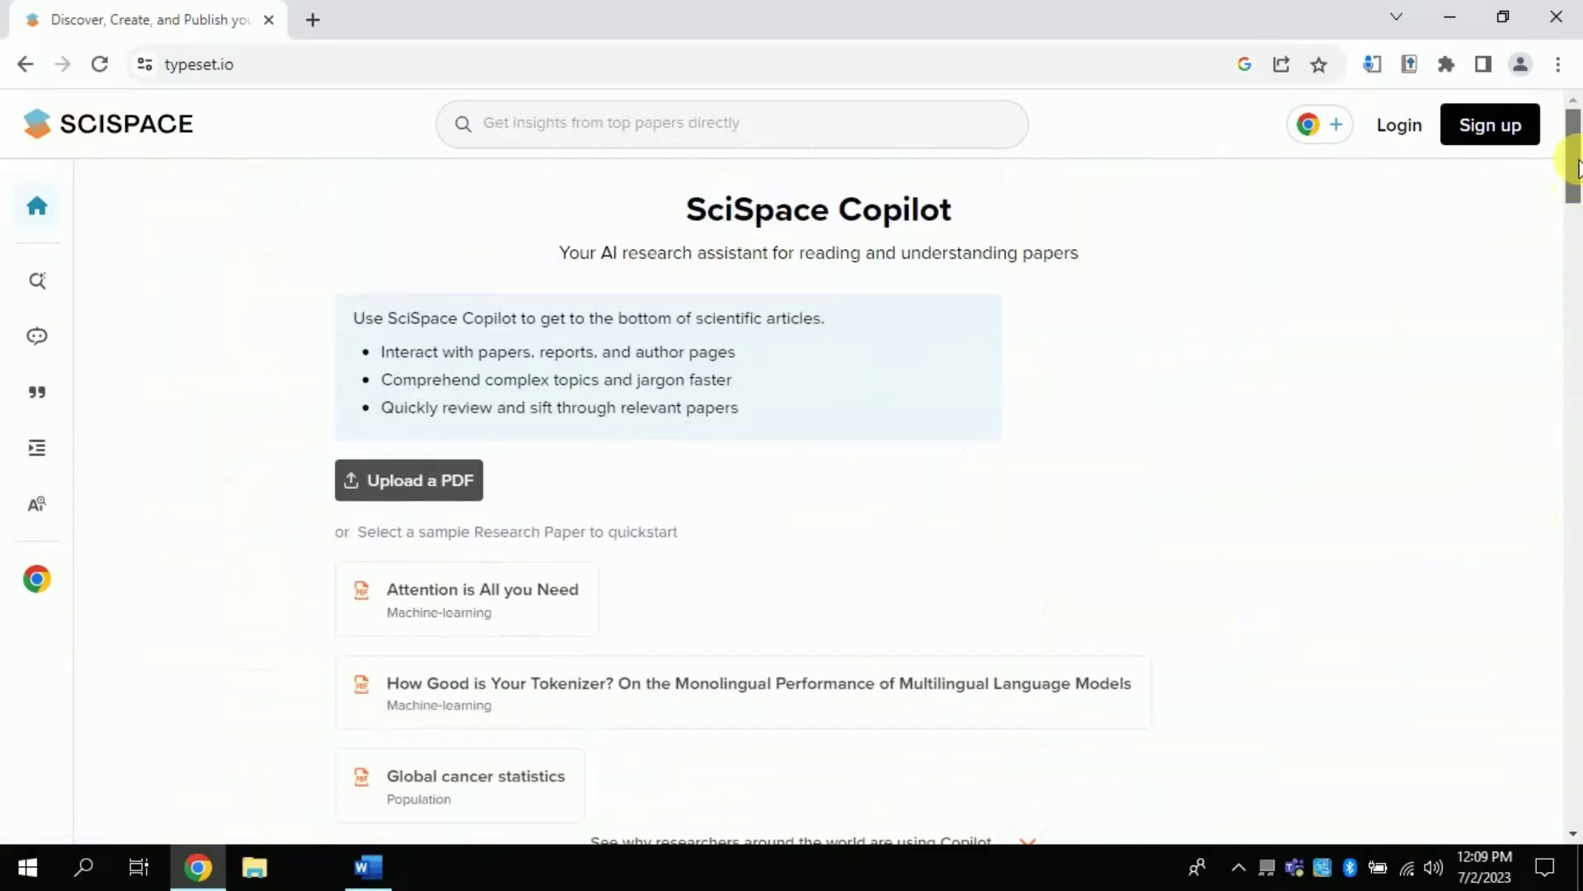
- Log in to SciSpace via Continue with Google using the chosen account and password
click(1400, 125)
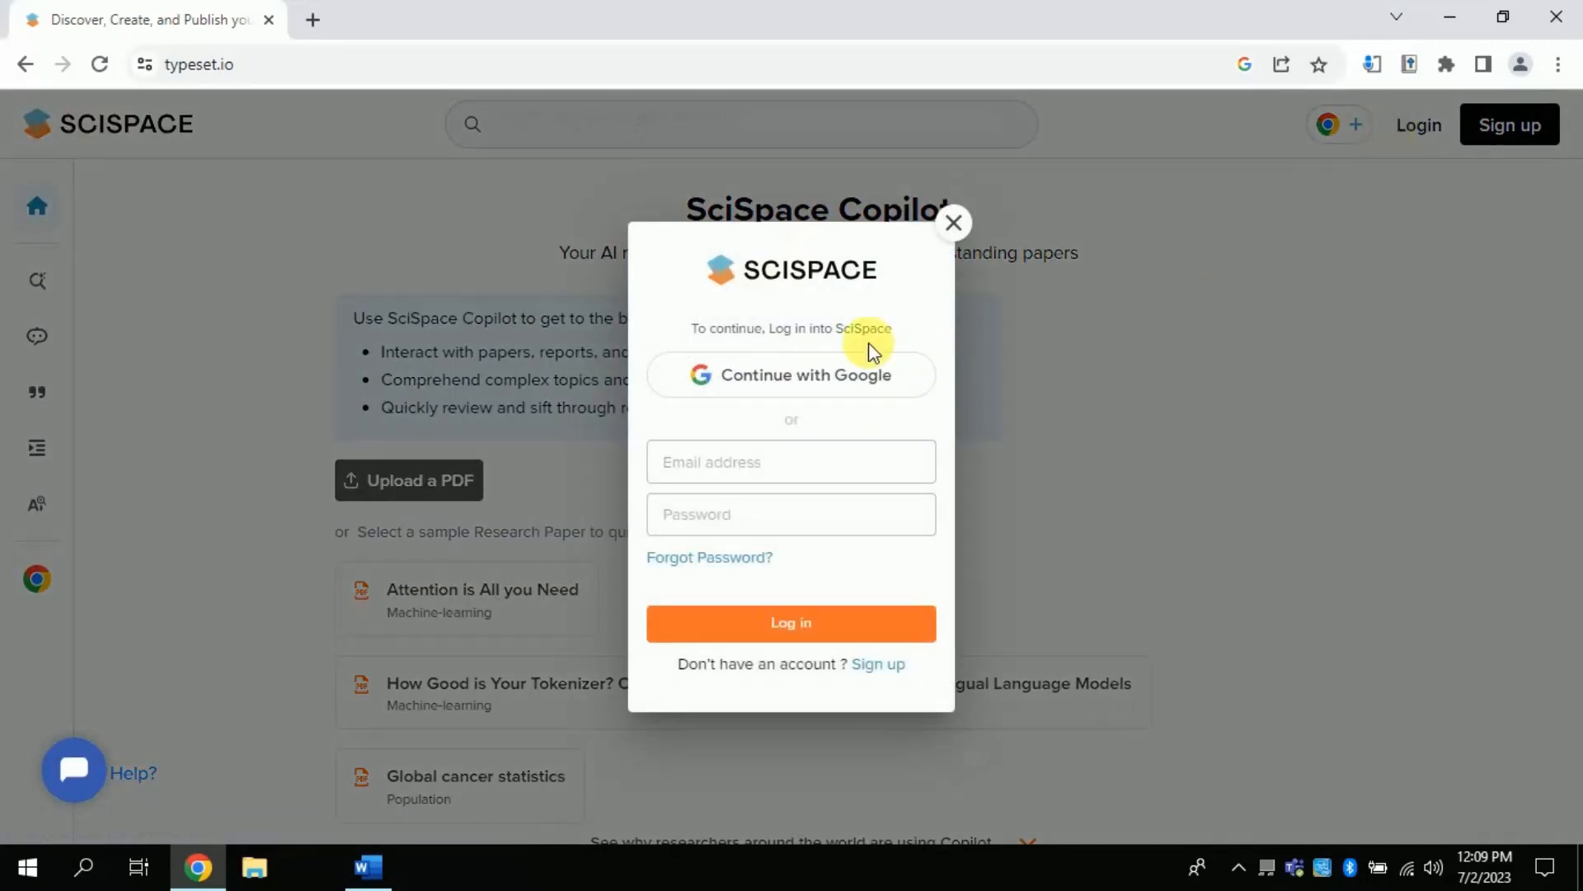
click(785, 378)
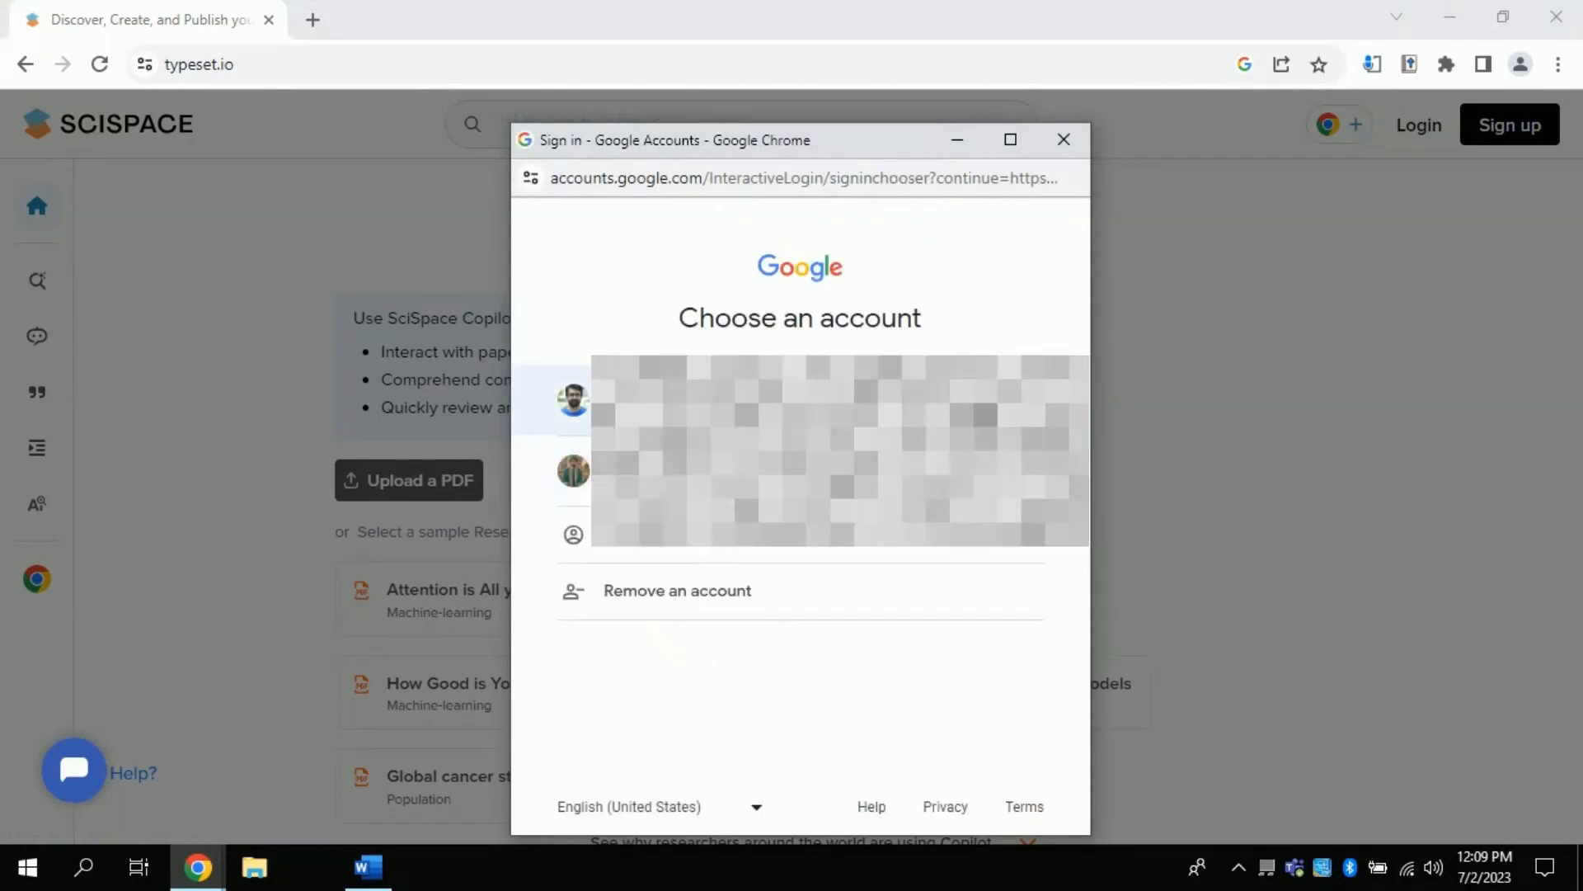
click(573, 399)
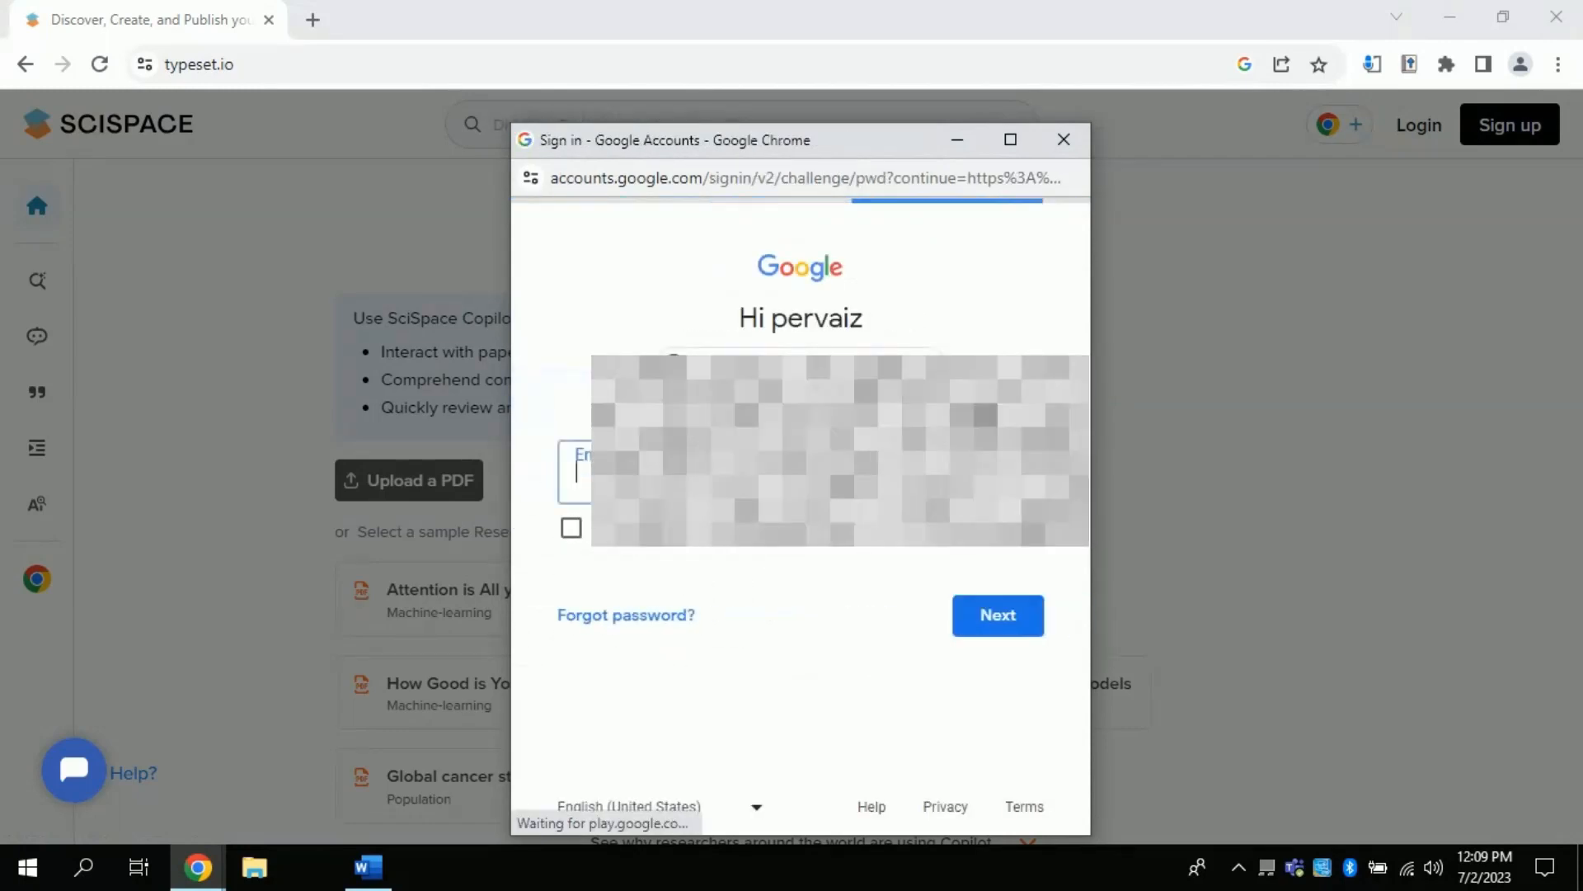
click(997, 614)
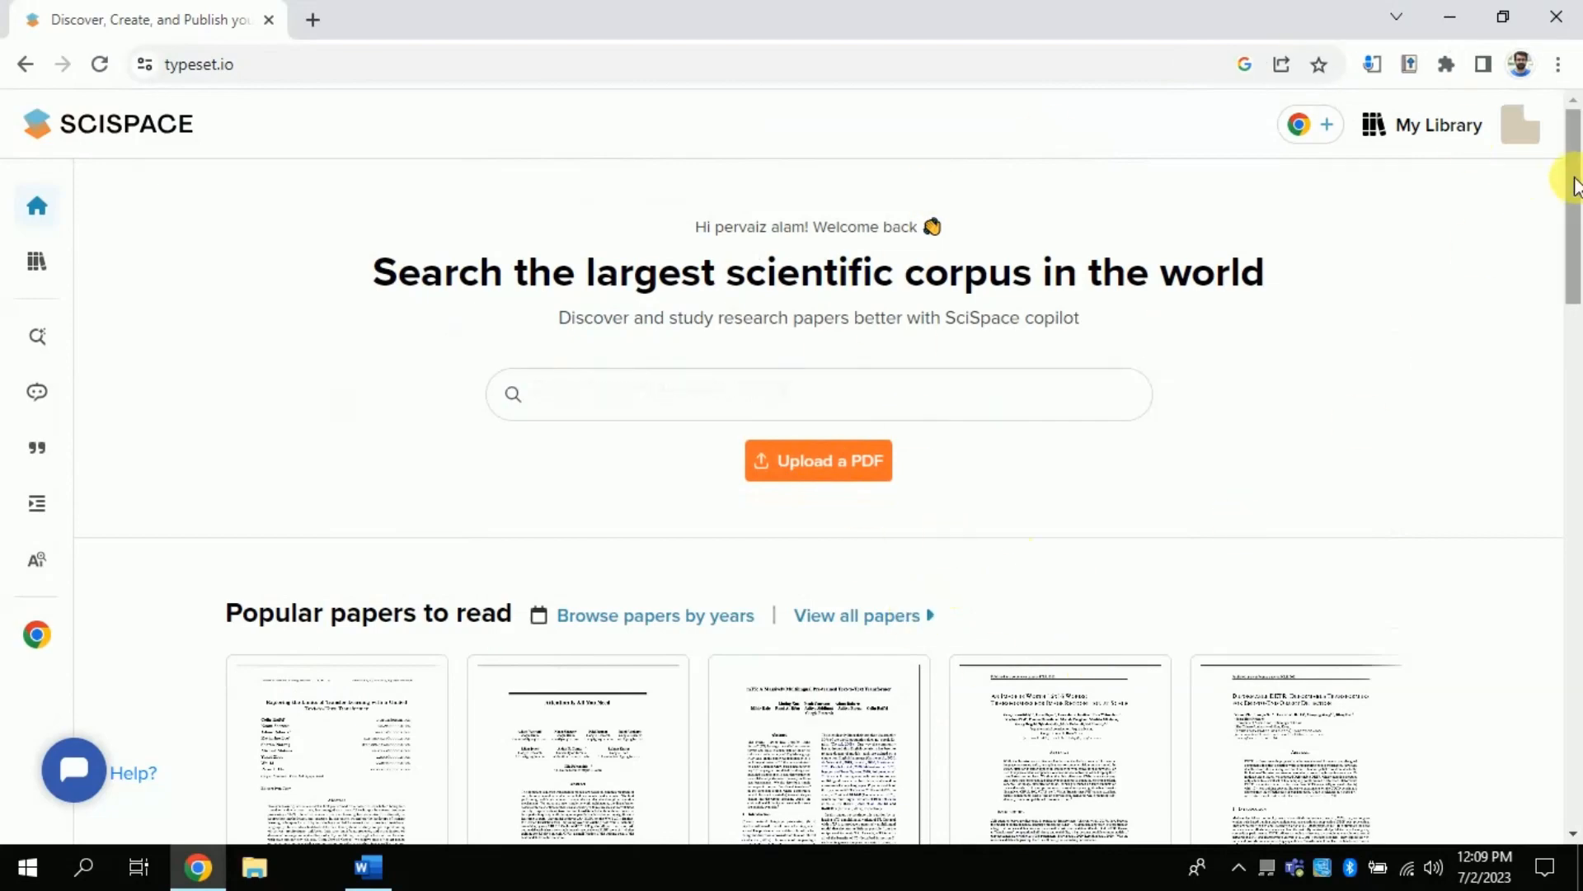
mouse_move(1573, 198)
mouse_down()
mouse_move(1575, 213)
mouse_move(1574, 174)
mouse_up()
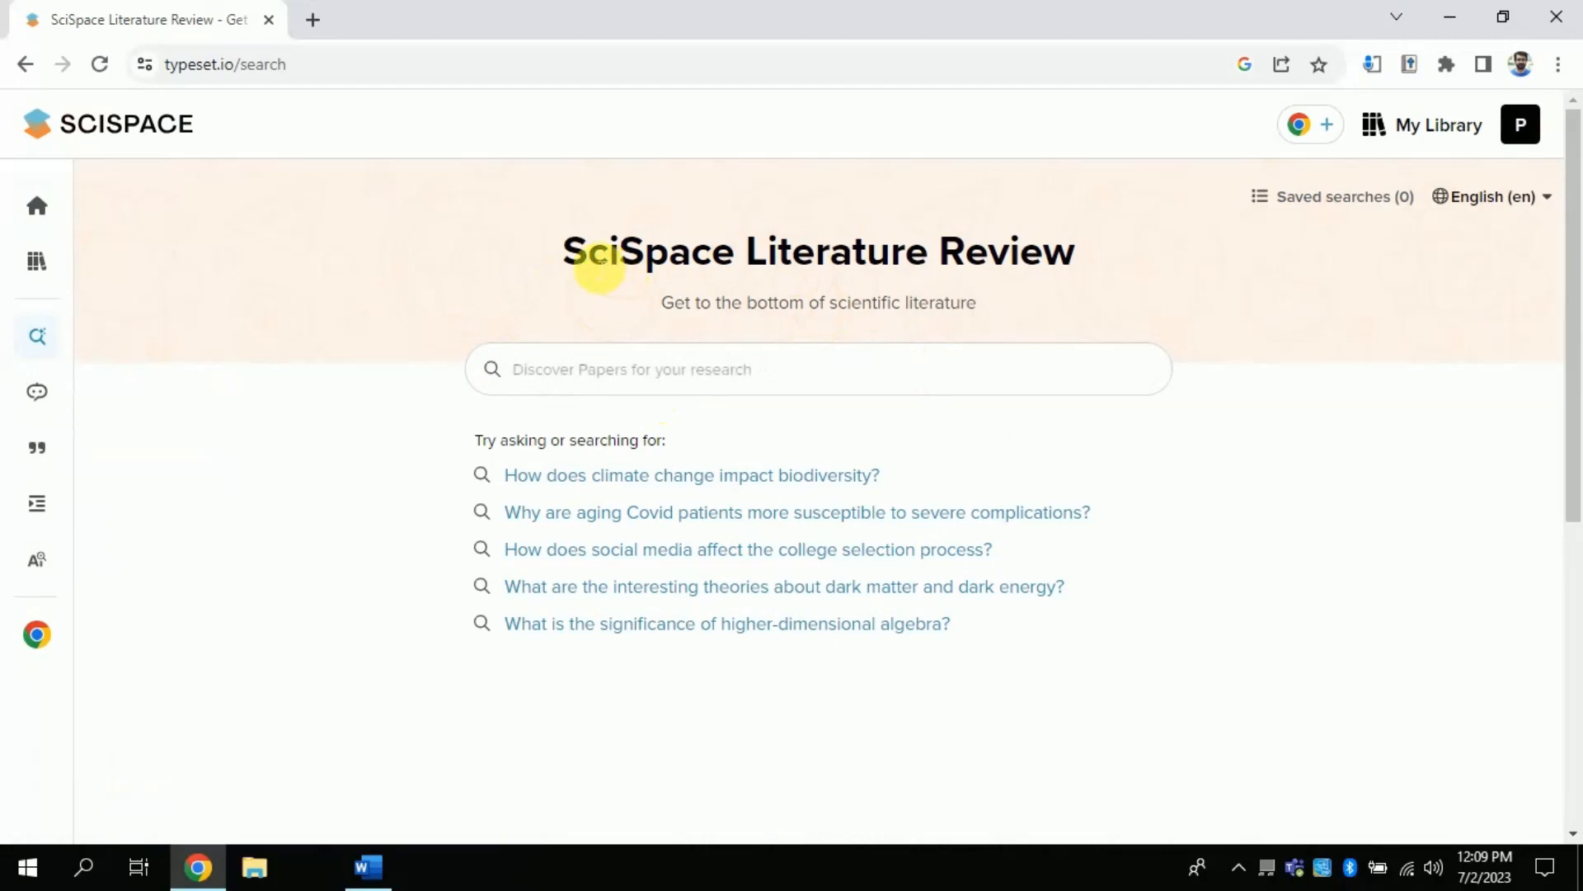
- Review the Literature Review title and start entering the mathematics achievement question
drag(756, 278, 1058, 278)
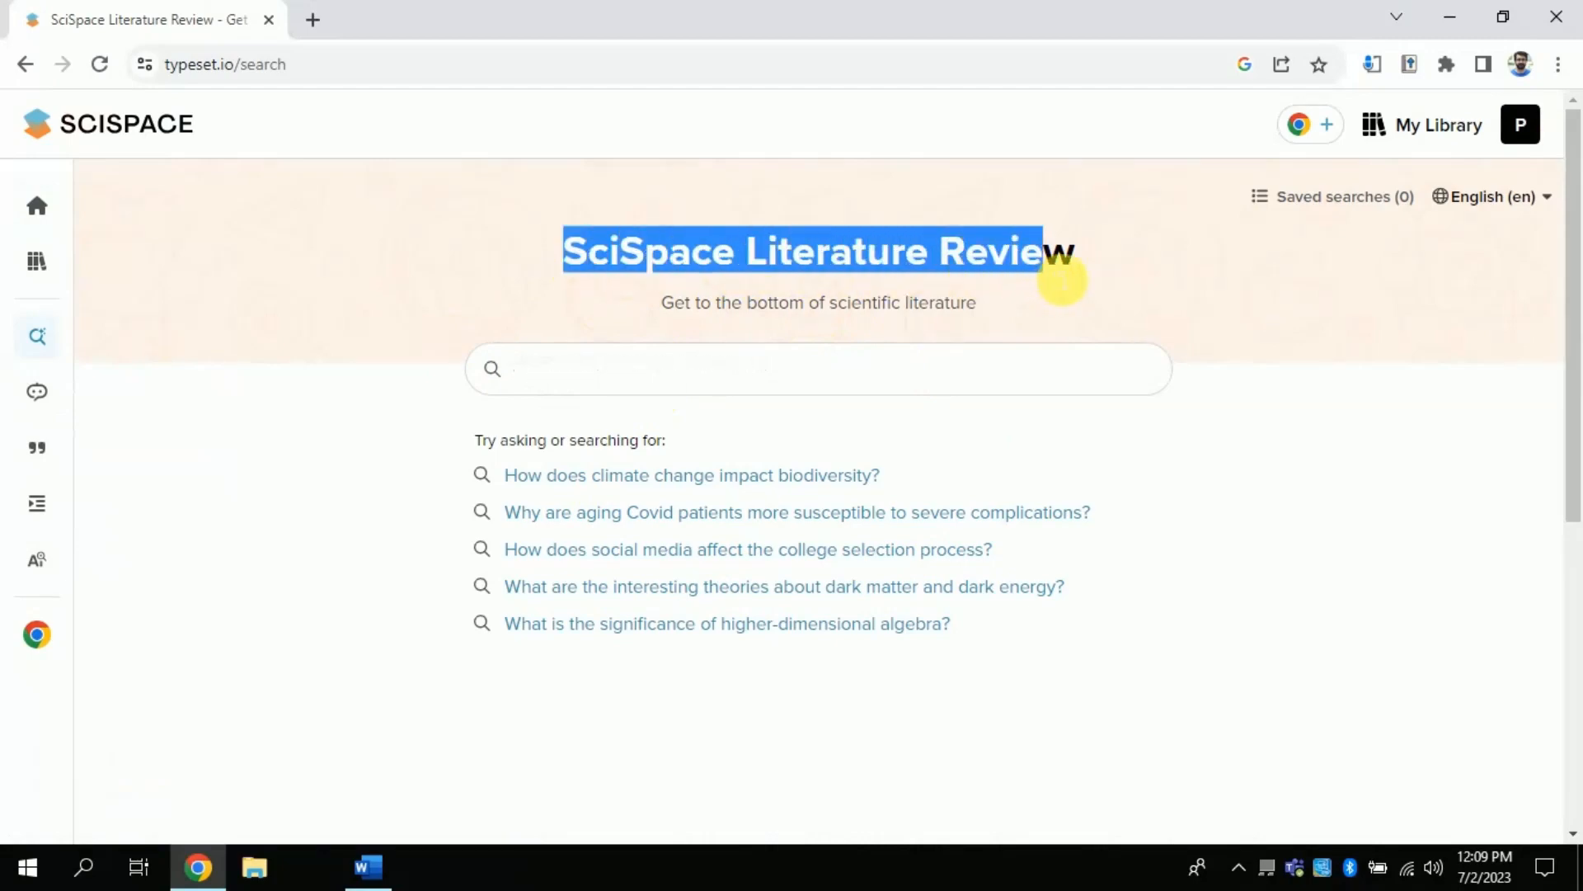
click(1072, 269)
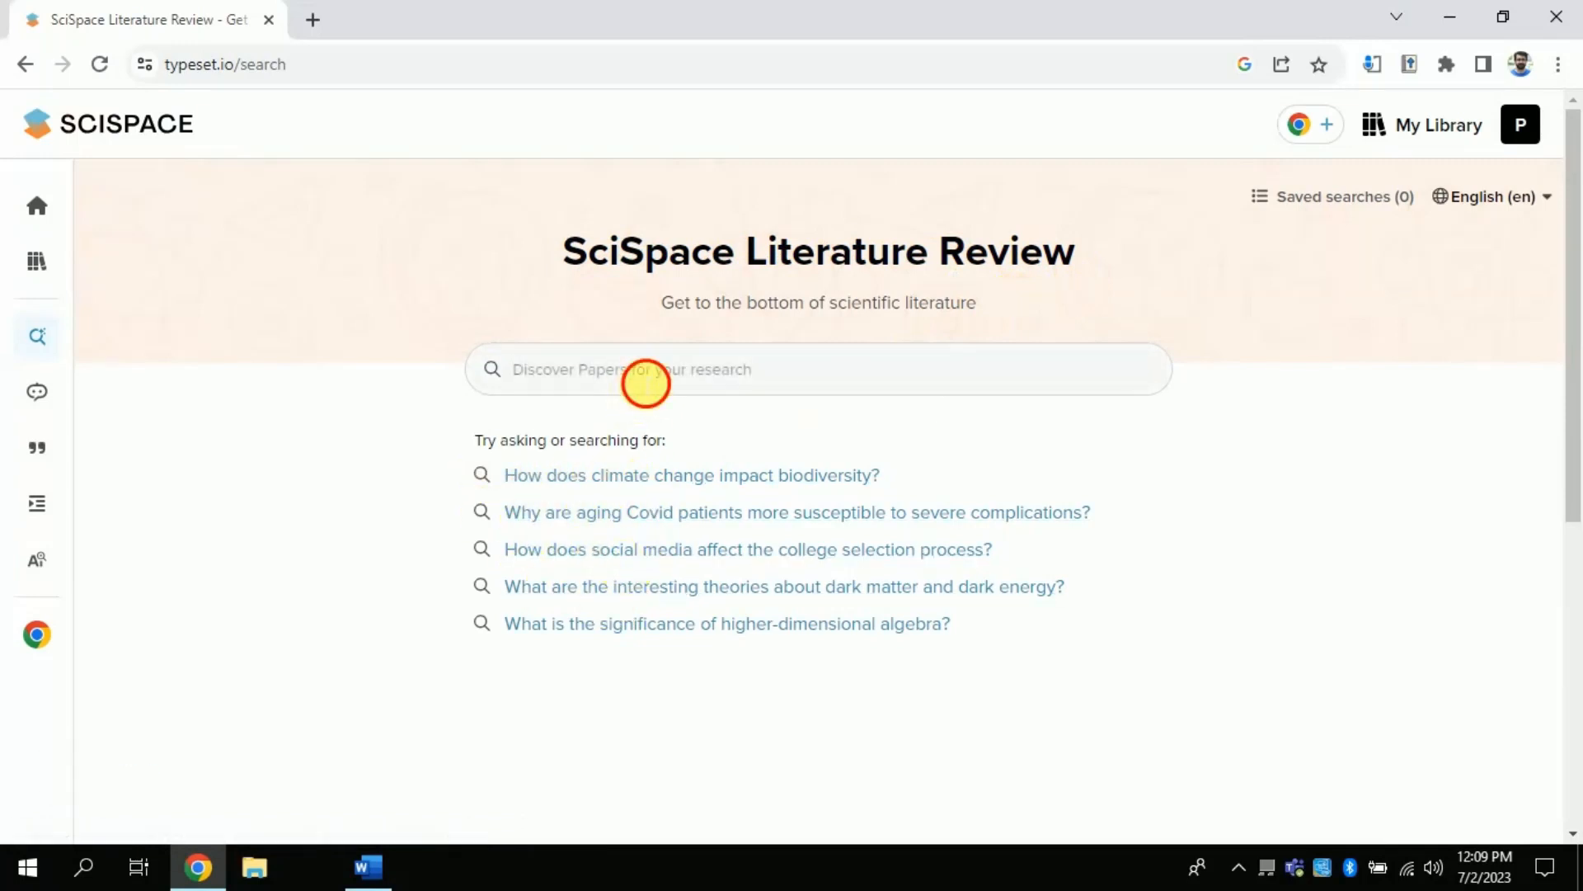
click(644, 375)
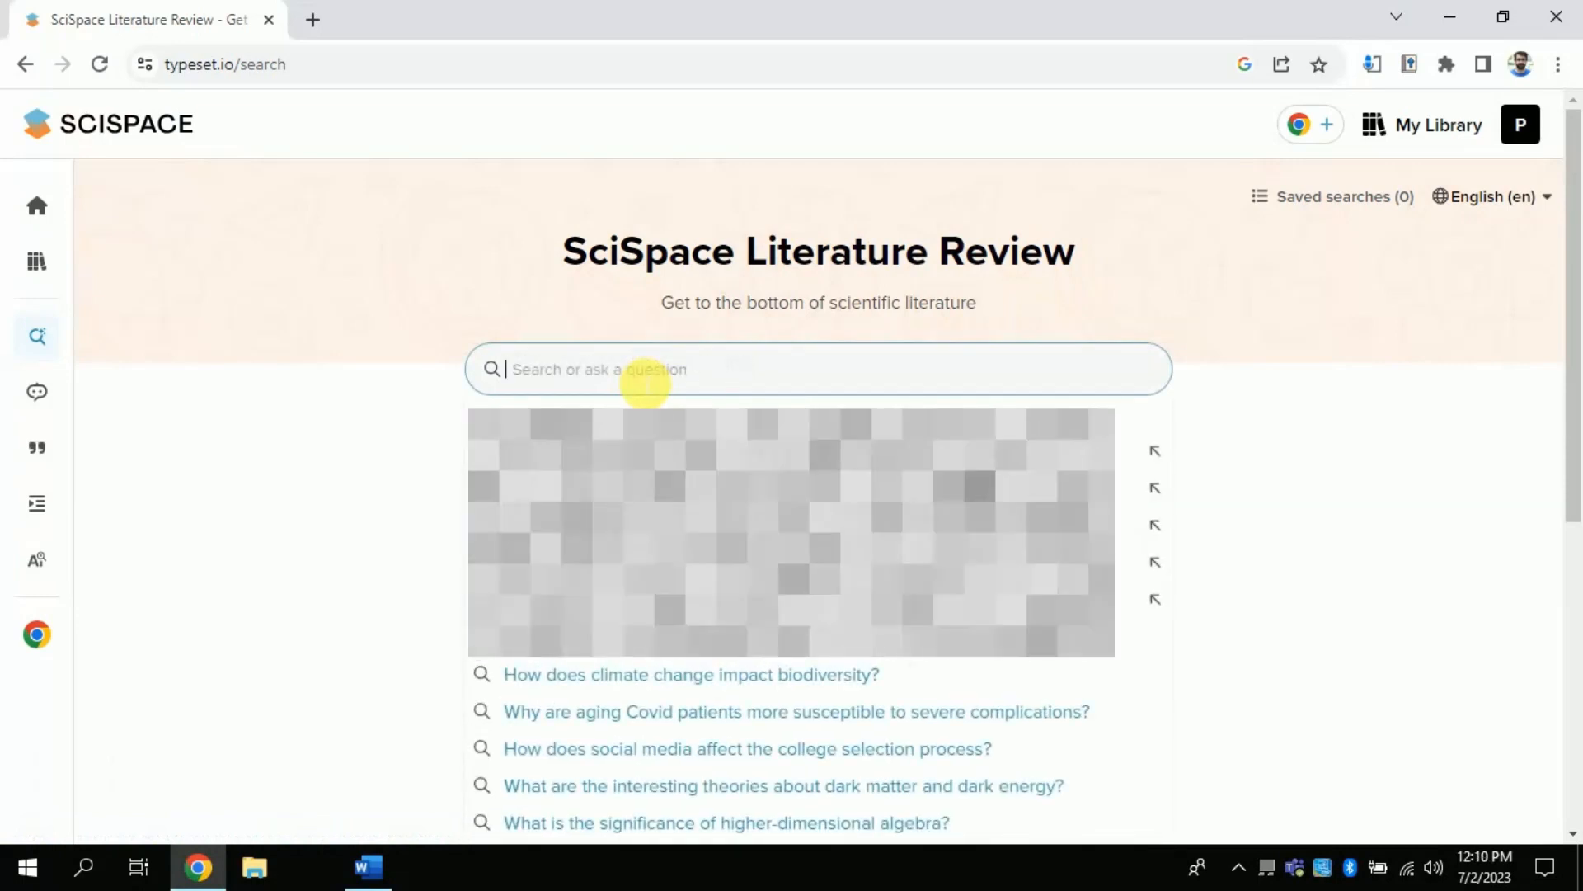
text(wh)
text(t are the)
text( factor)
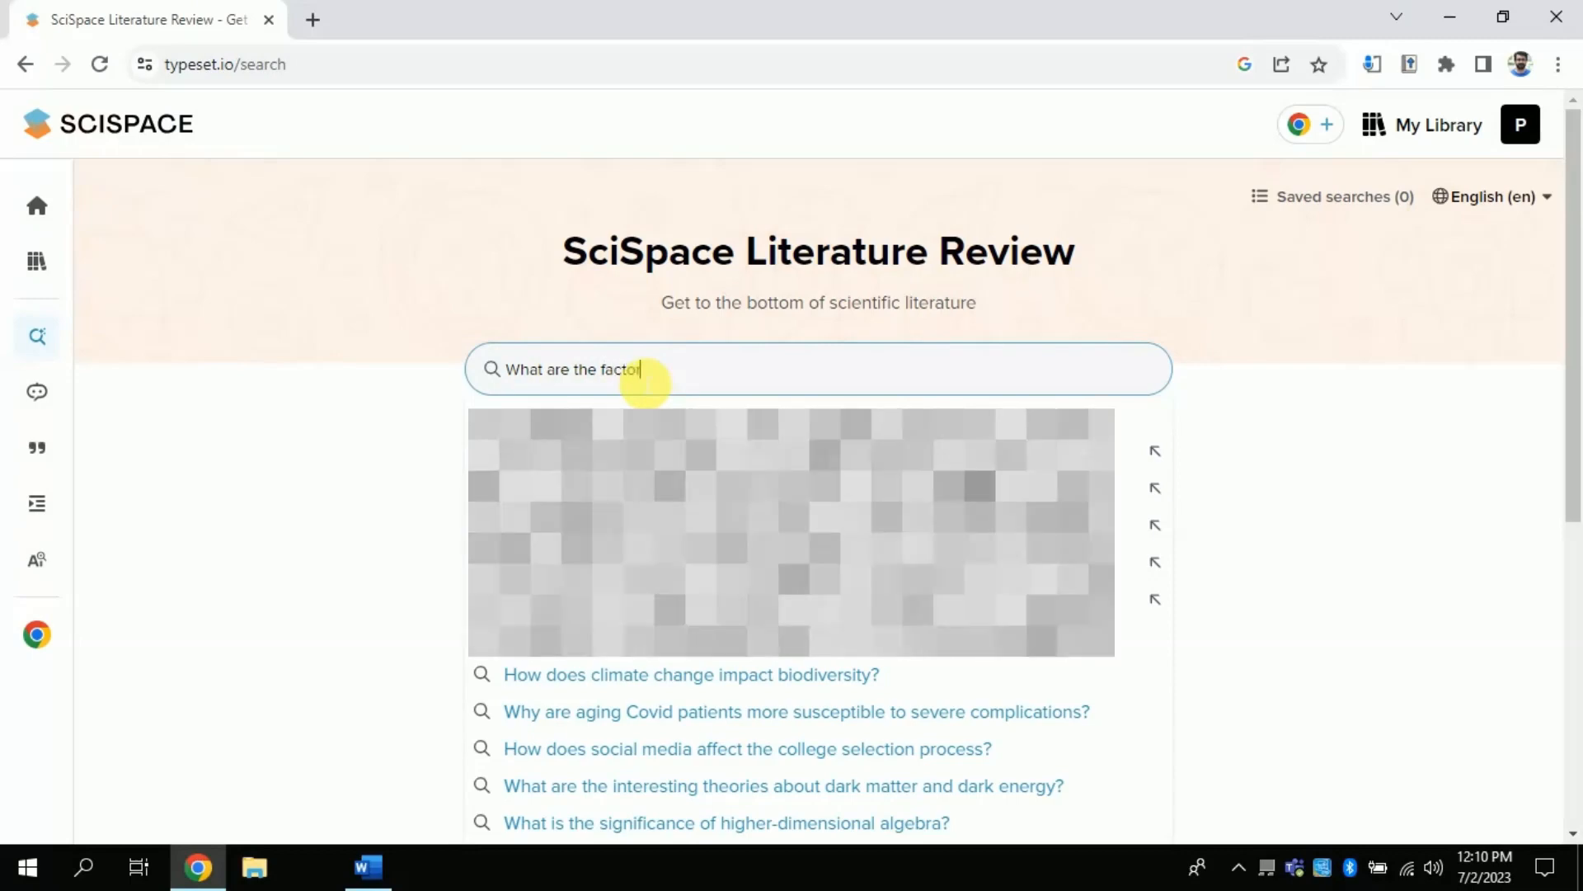
text(s effect mathematics)
text(achievement?)
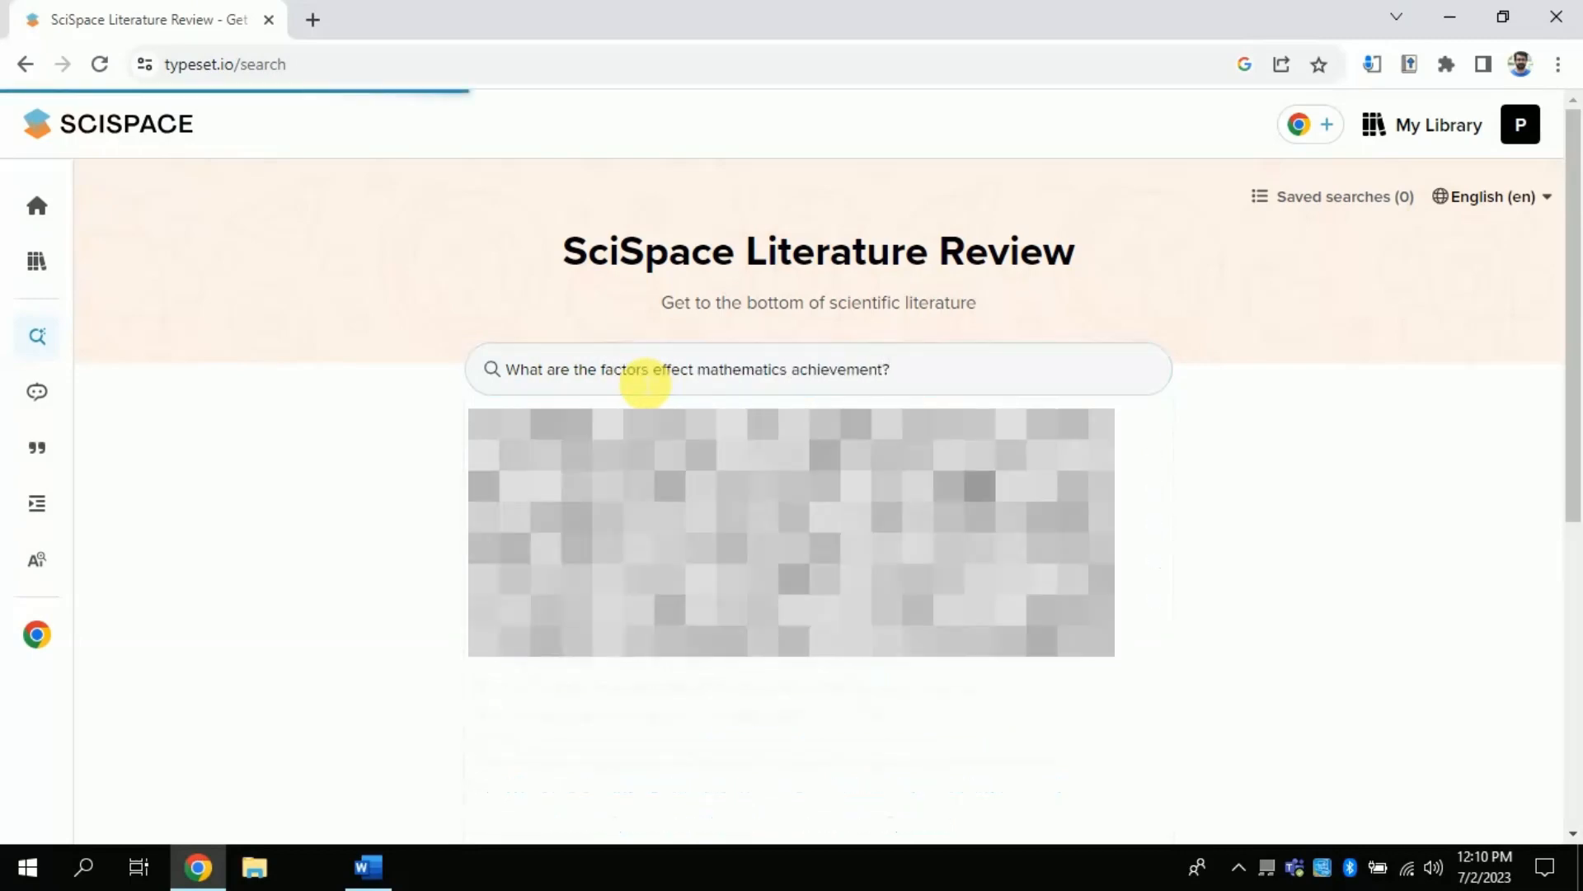
- Submit 'What are the factors effect mathematics achievement?' and locate the Insight from top 5 papers
key(Return)
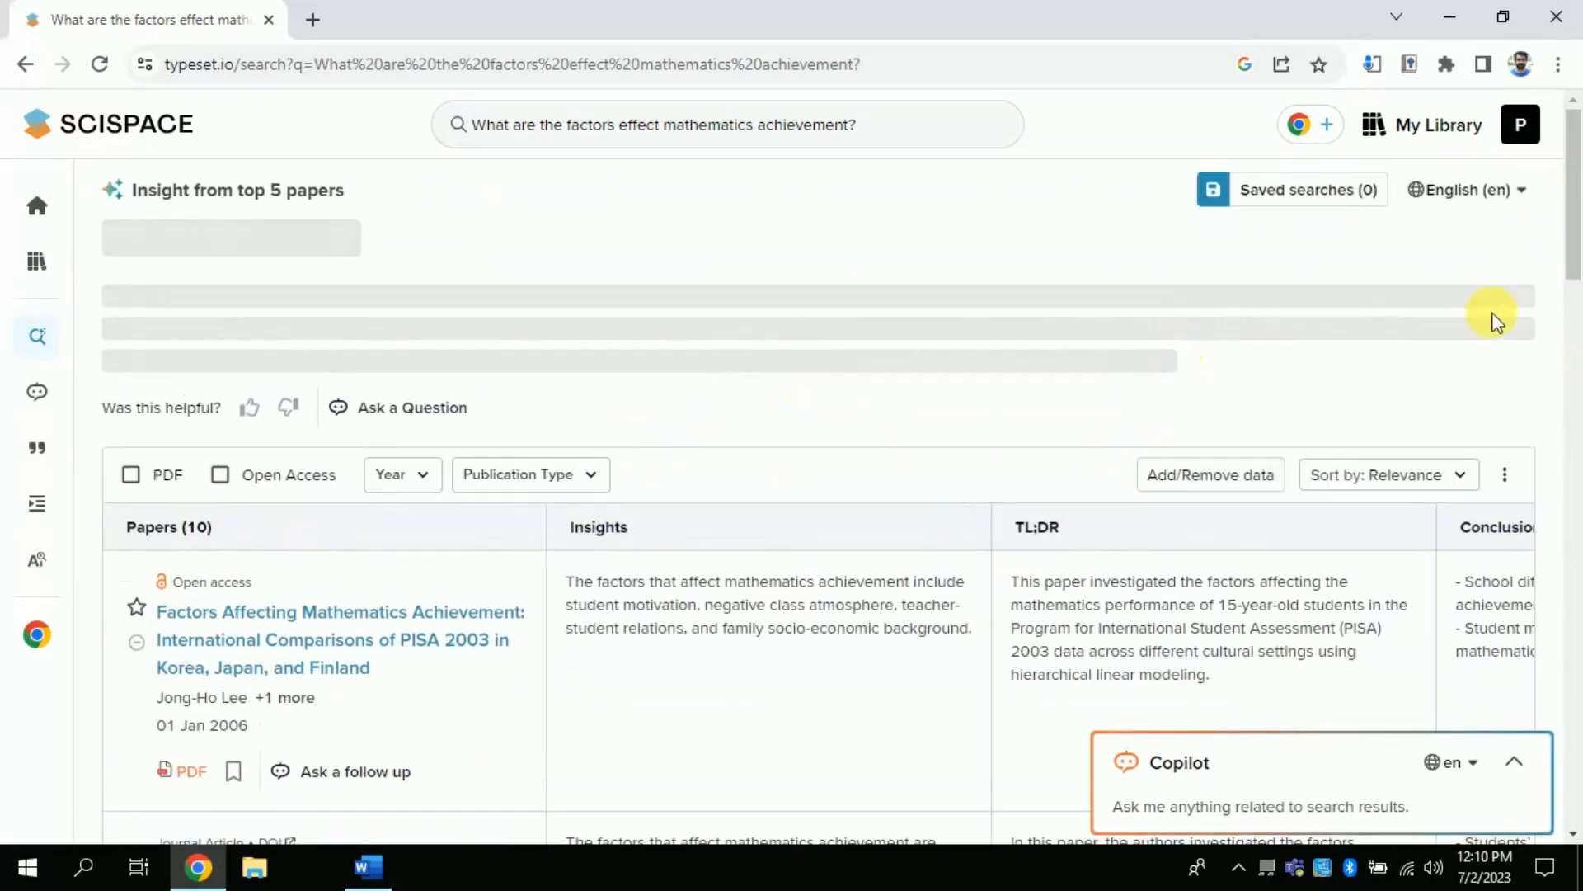
mouse_move(1571, 199)
mouse_down()
mouse_move(1572, 563)
mouse_move(1571, 118)
mouse_up()
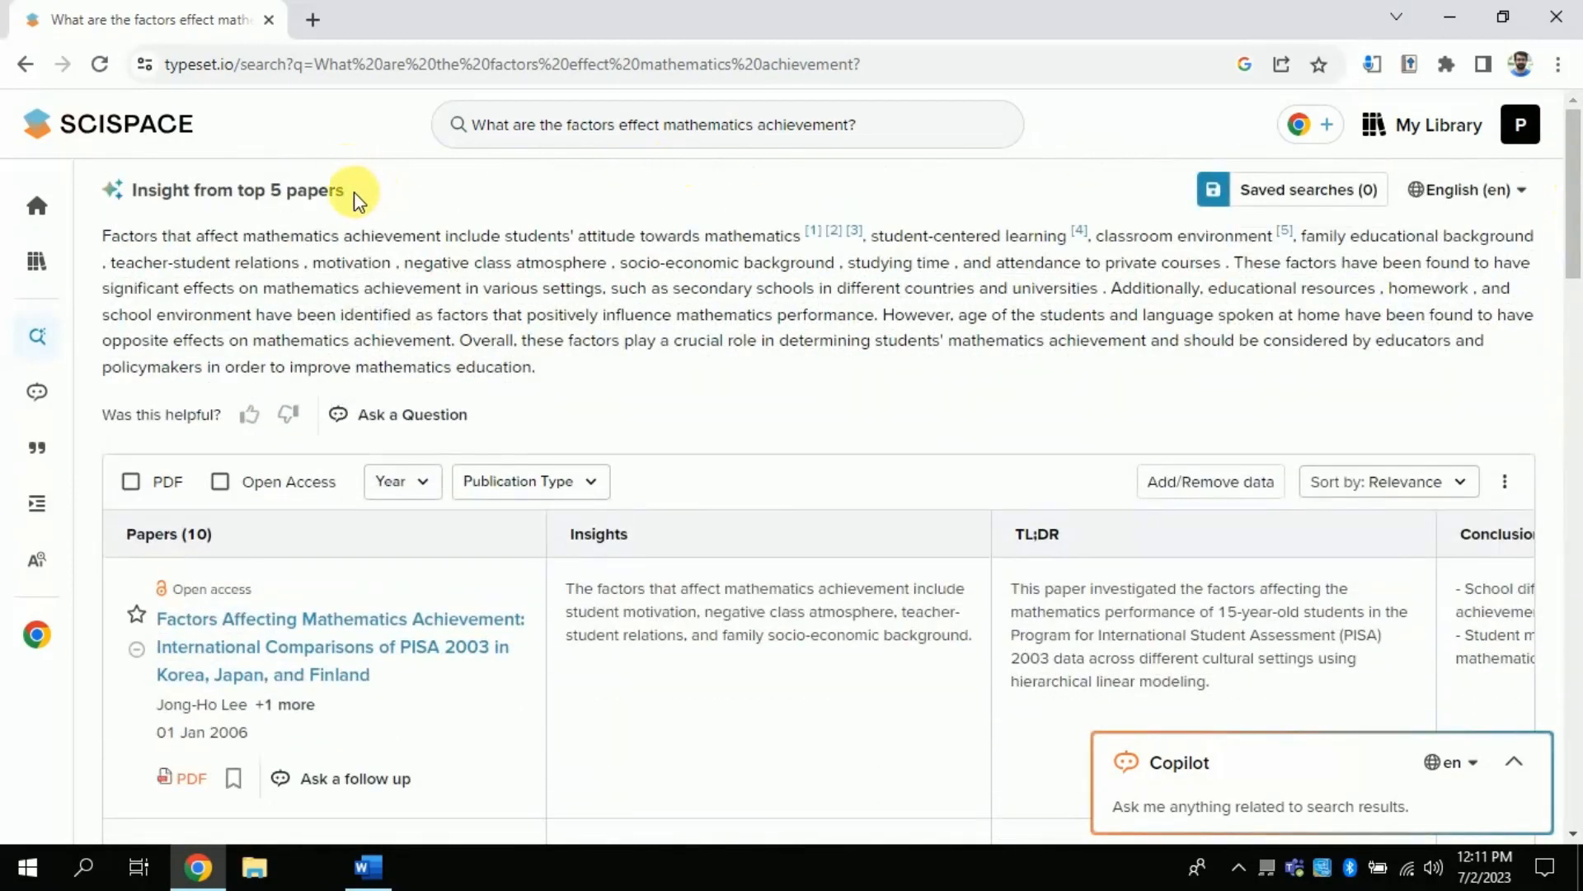
drag(350, 193, 125, 193)
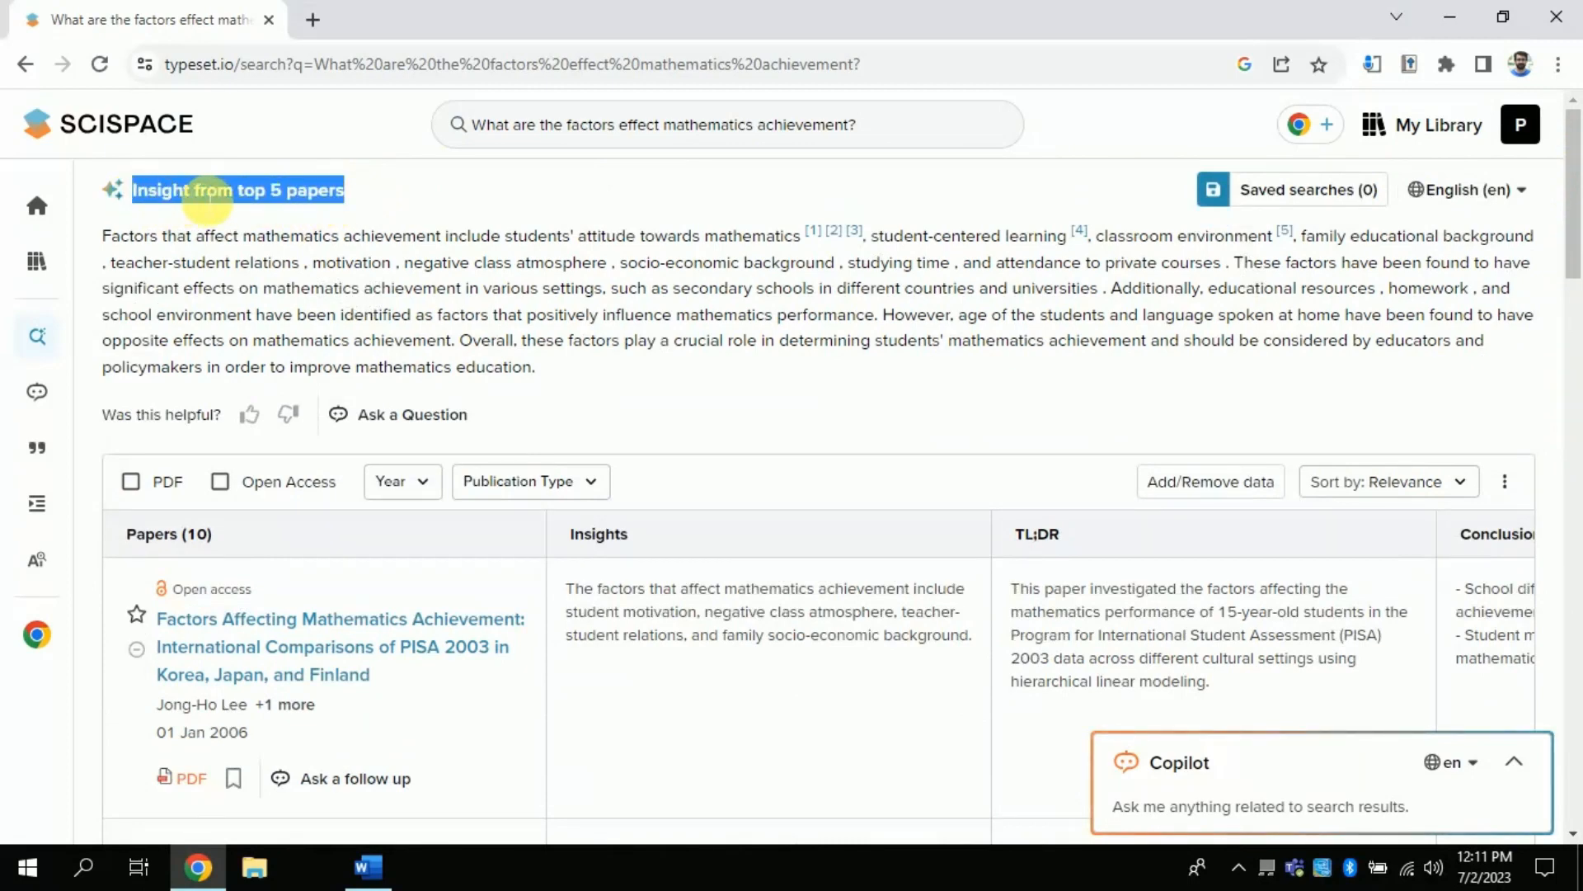
click(367, 195)
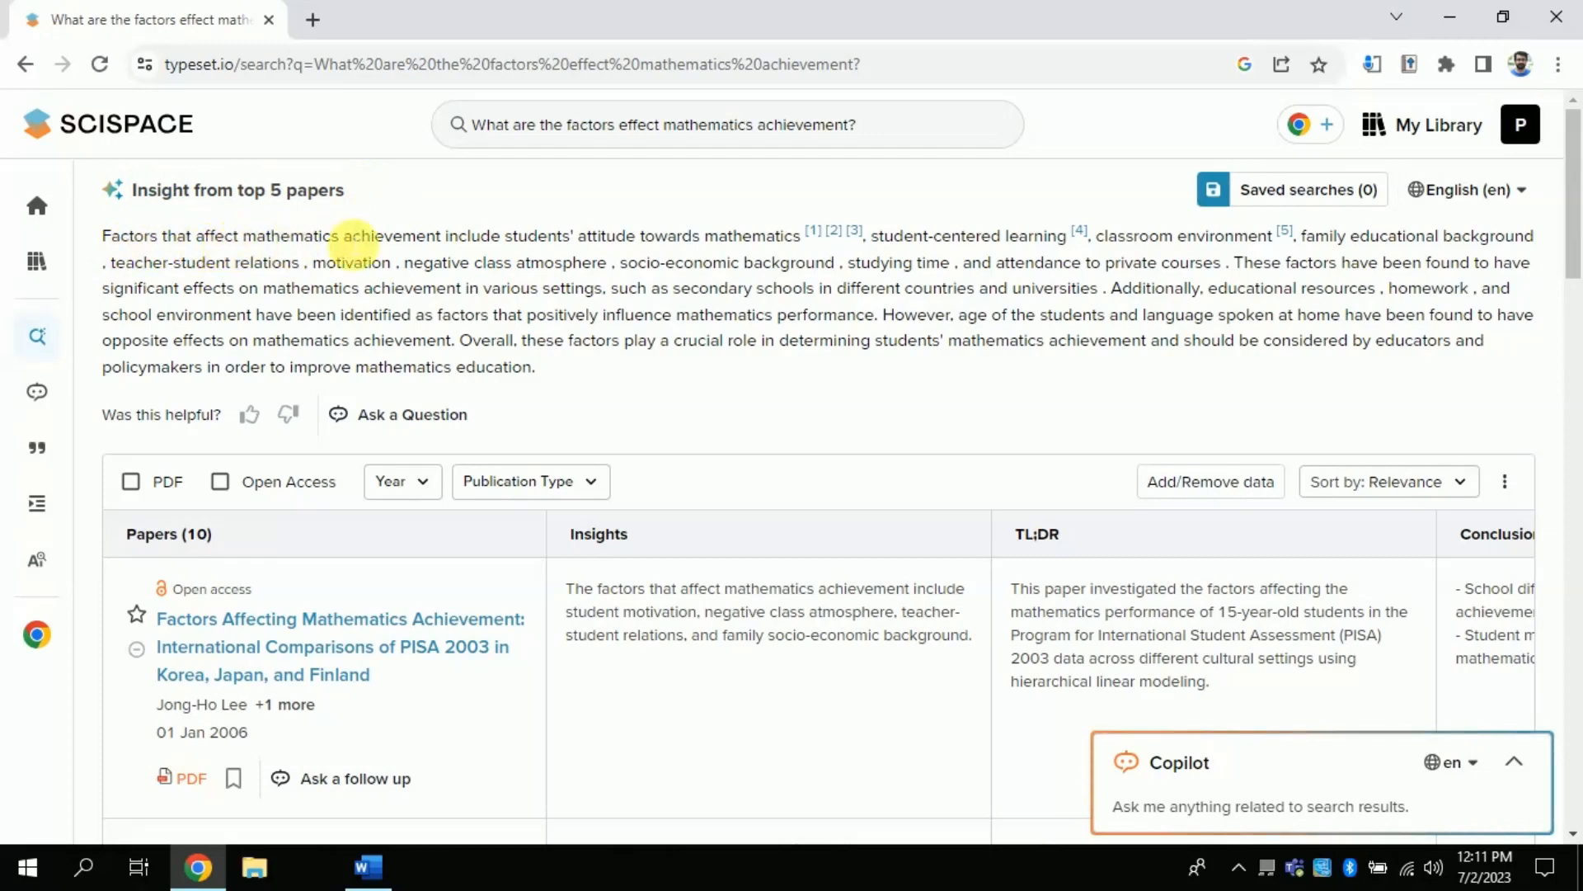
- Highlight the attitude, student-centered learning and classroom environment factors in the insight paragraph
drag(583, 237, 779, 248)
click(823, 307)
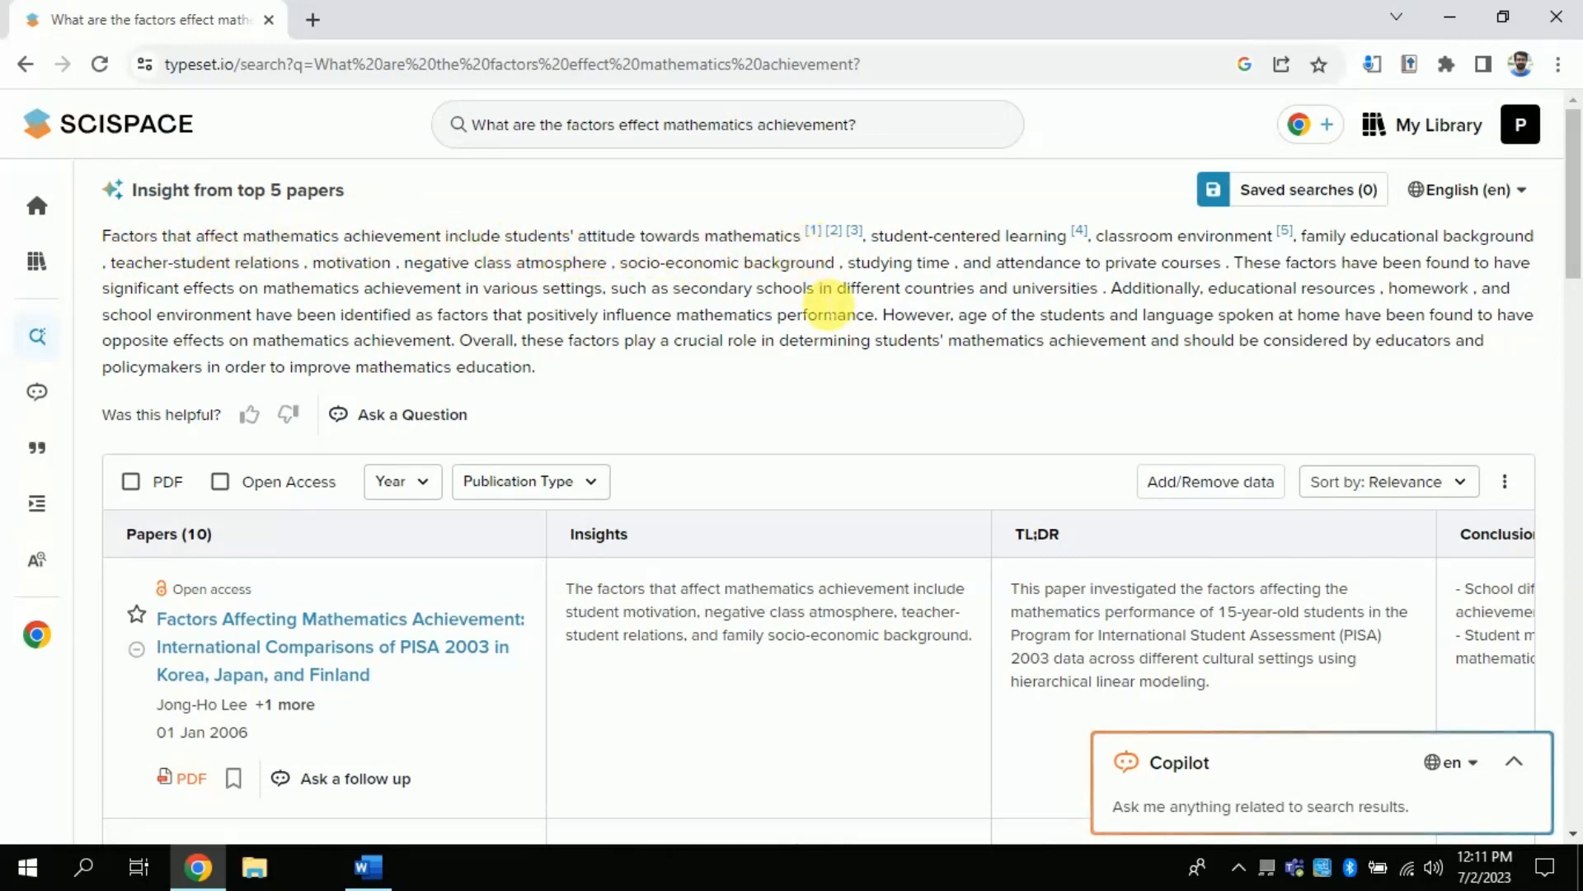
drag(897, 237, 1271, 241)
click(1156, 257)
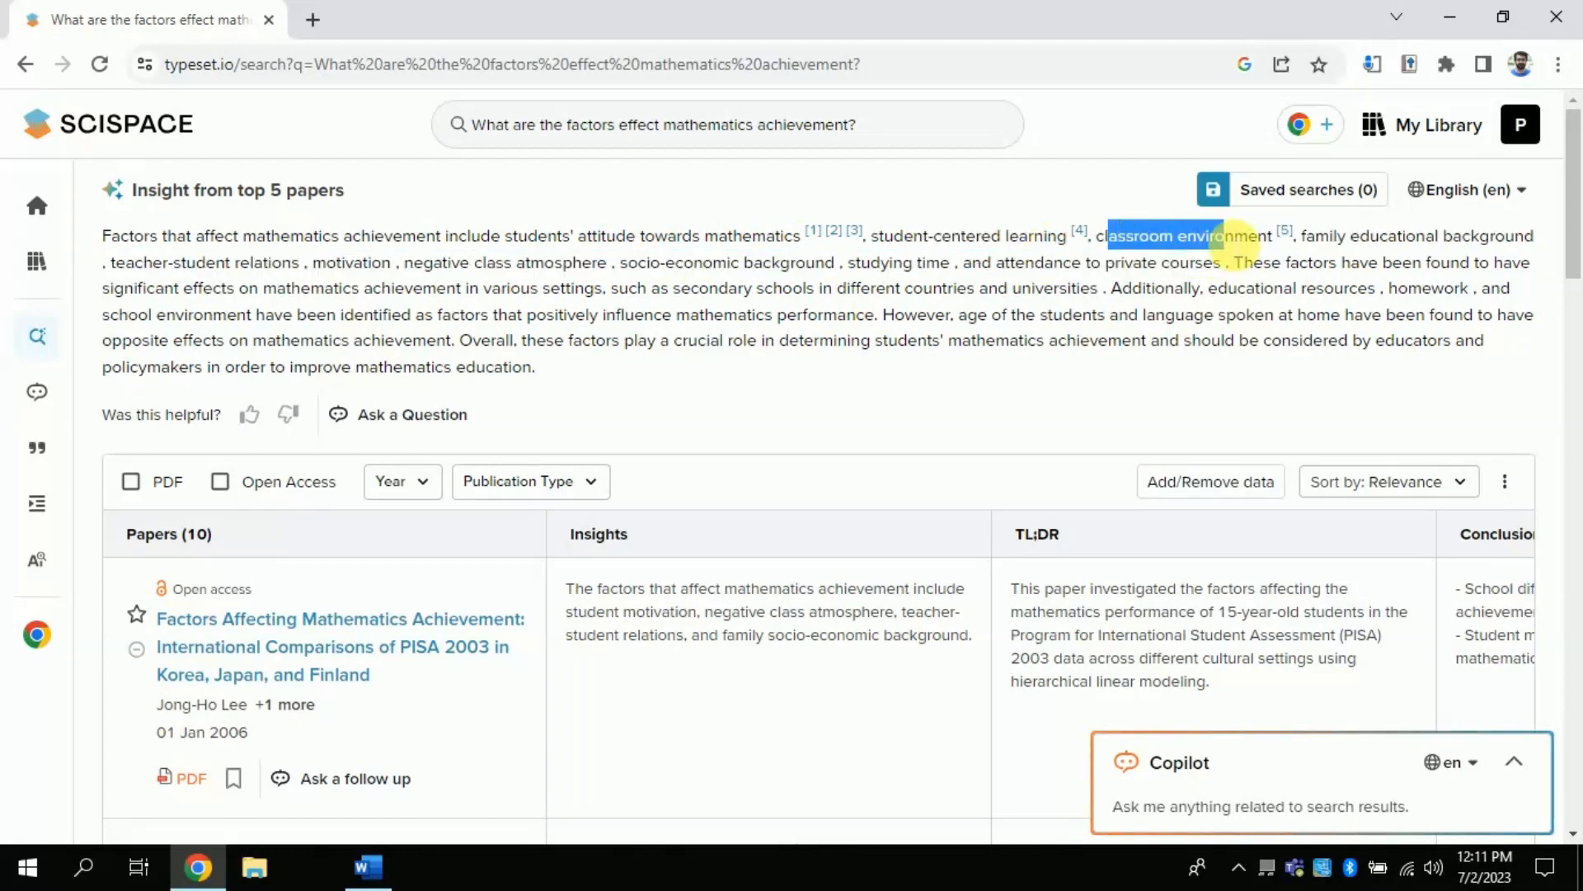
click(1249, 254)
scroll(1540, 247, down, 1)
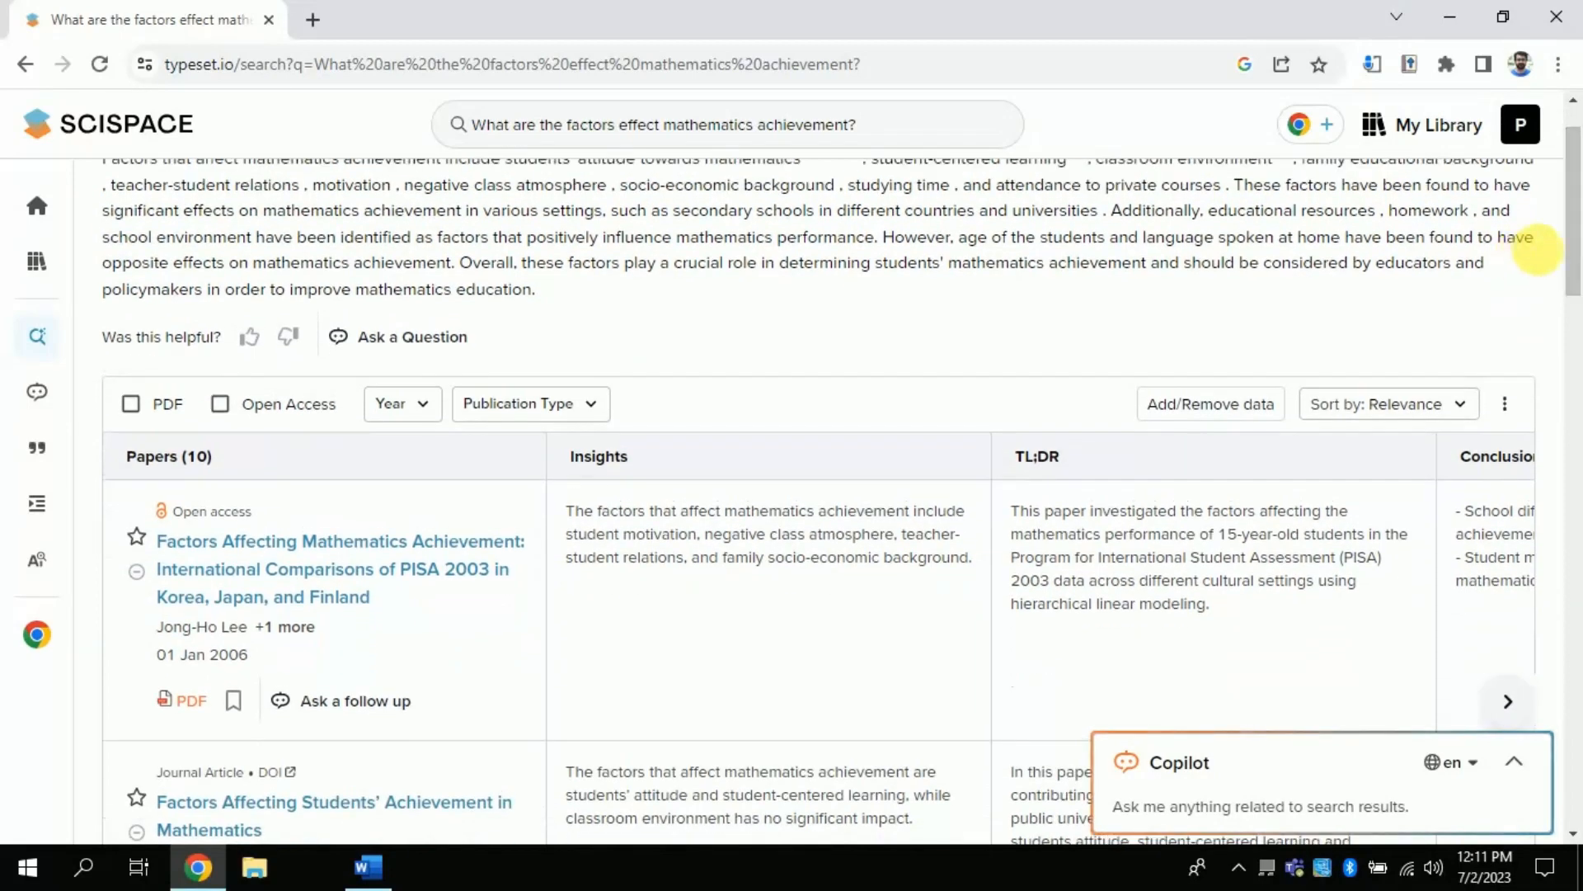
scroll(1540, 248, up, 1)
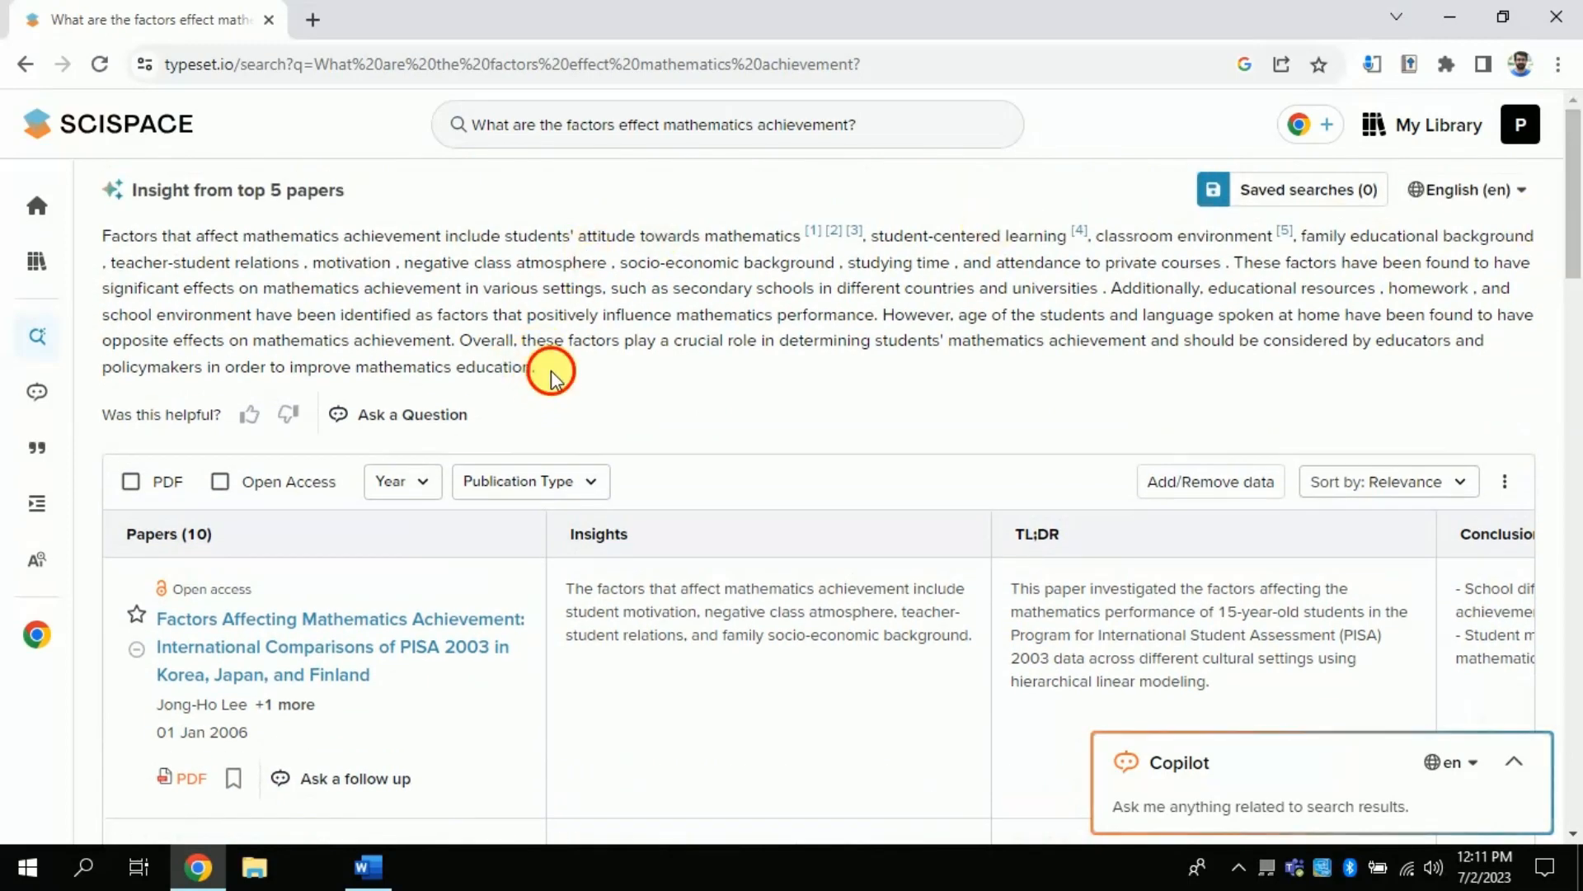
drag(538, 368, 130, 242)
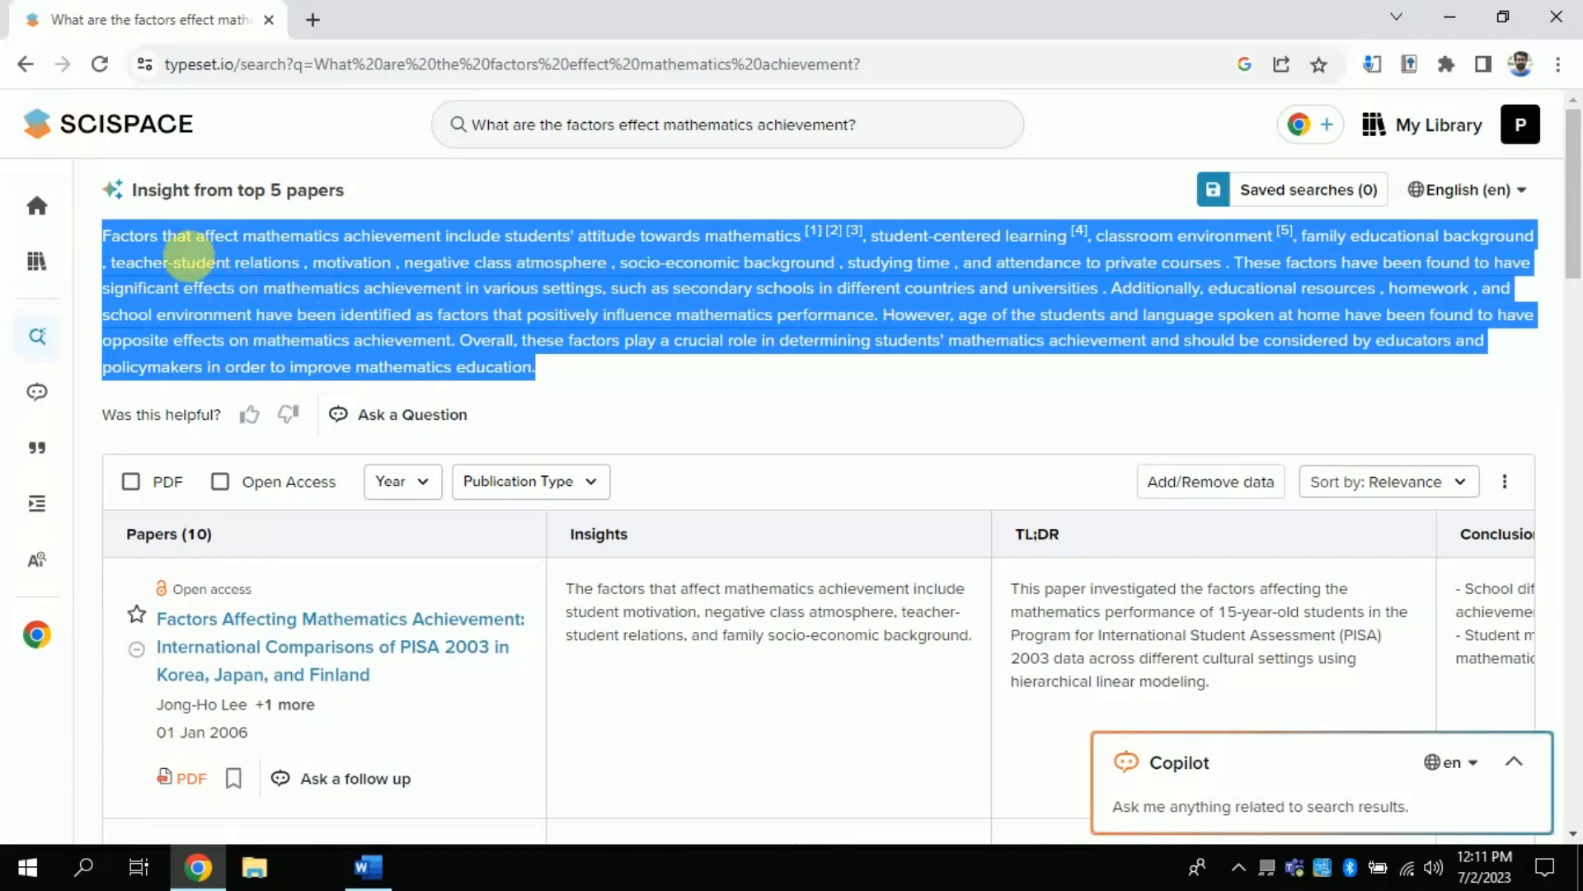
click(569, 374)
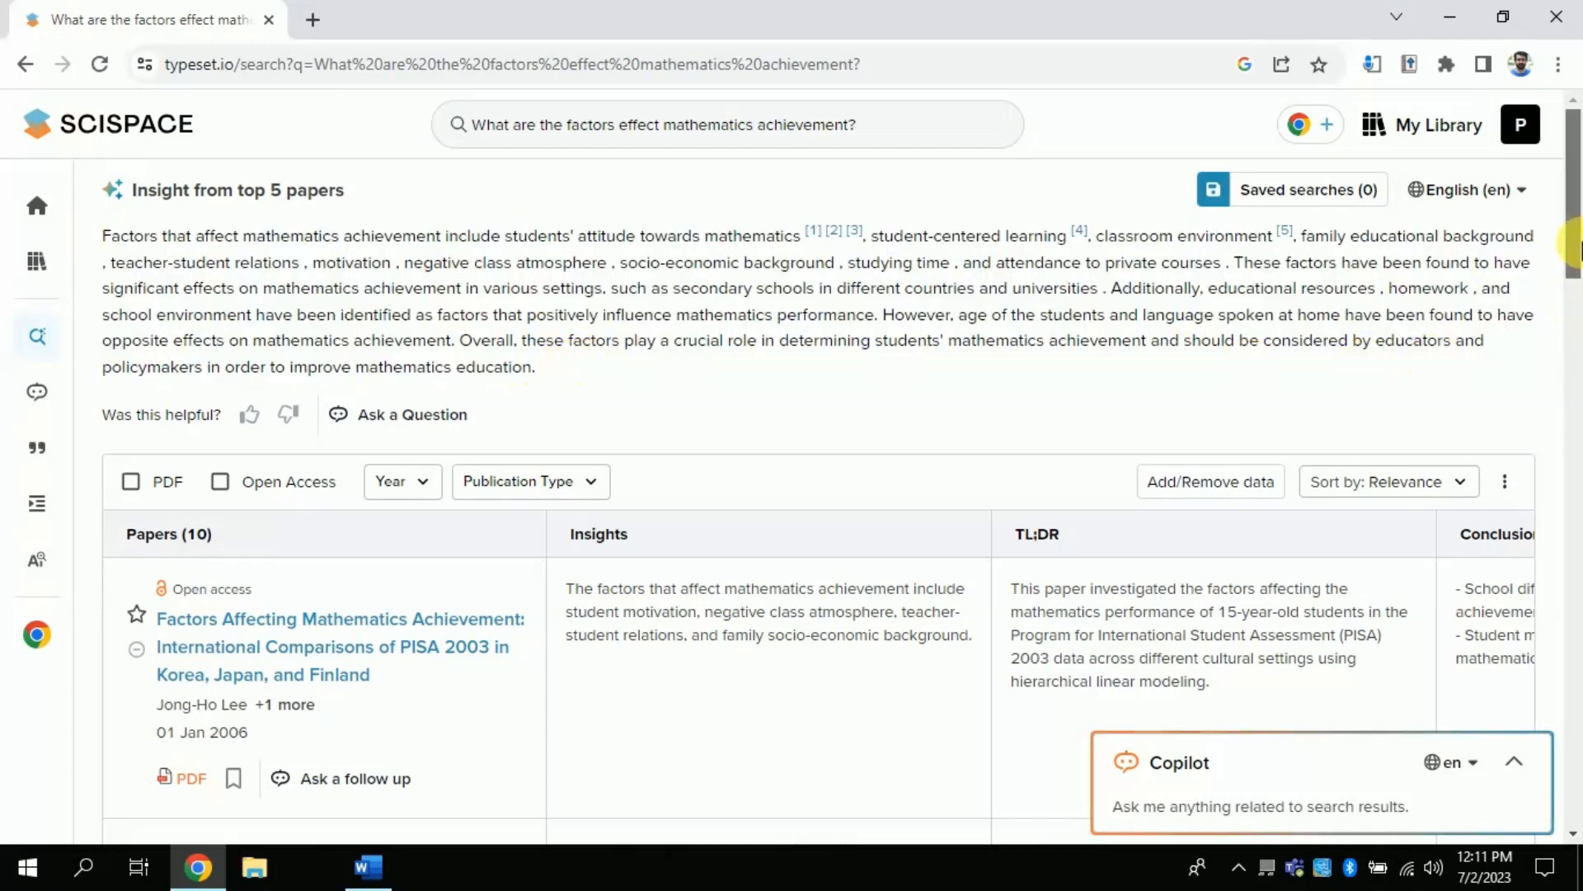
drag(1573, 253, 1573, 315)
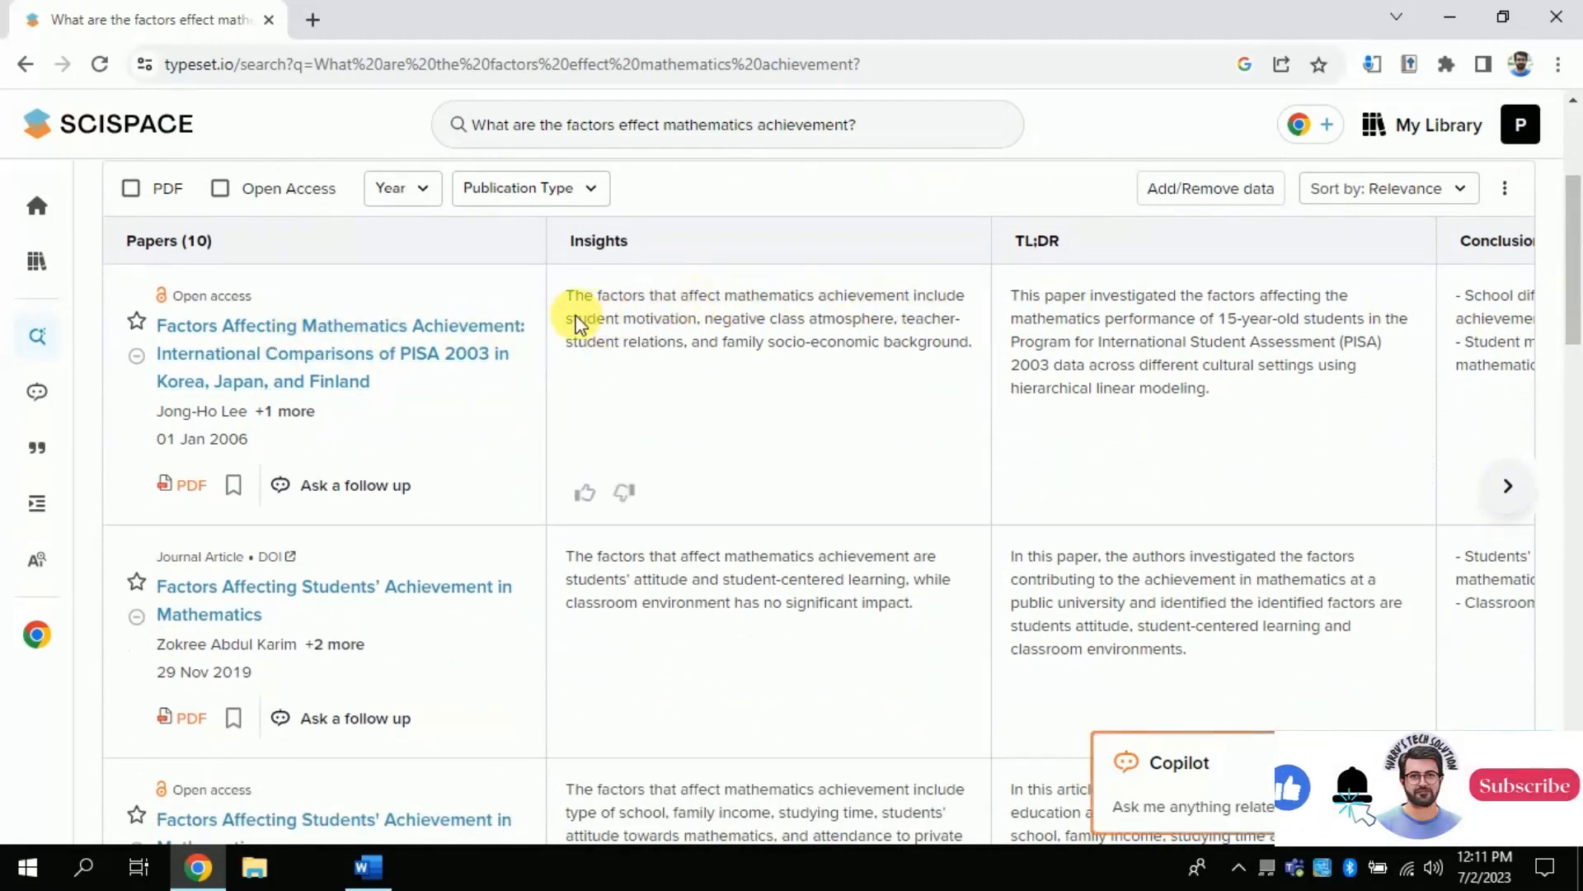
- Read the Conclusions column, highlighting the conclusions about school differences and type of school
drag(571, 319, 597, 329)
click(677, 320)
mouse_move(1490, 341)
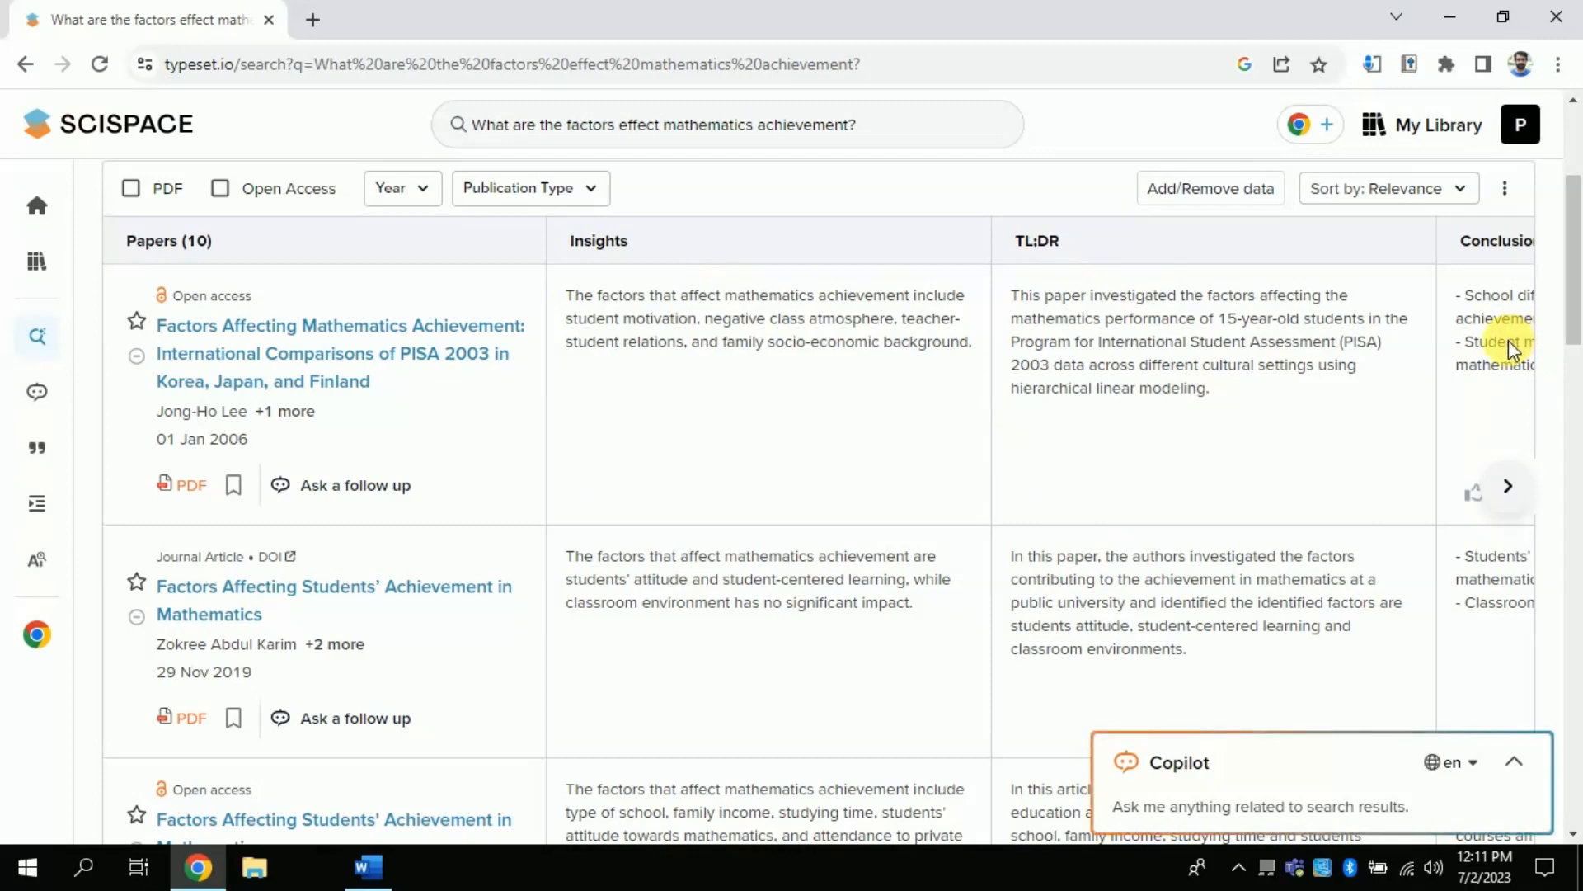
scroll(1509, 341, right, 1)
scroll(1508, 347, right, 2)
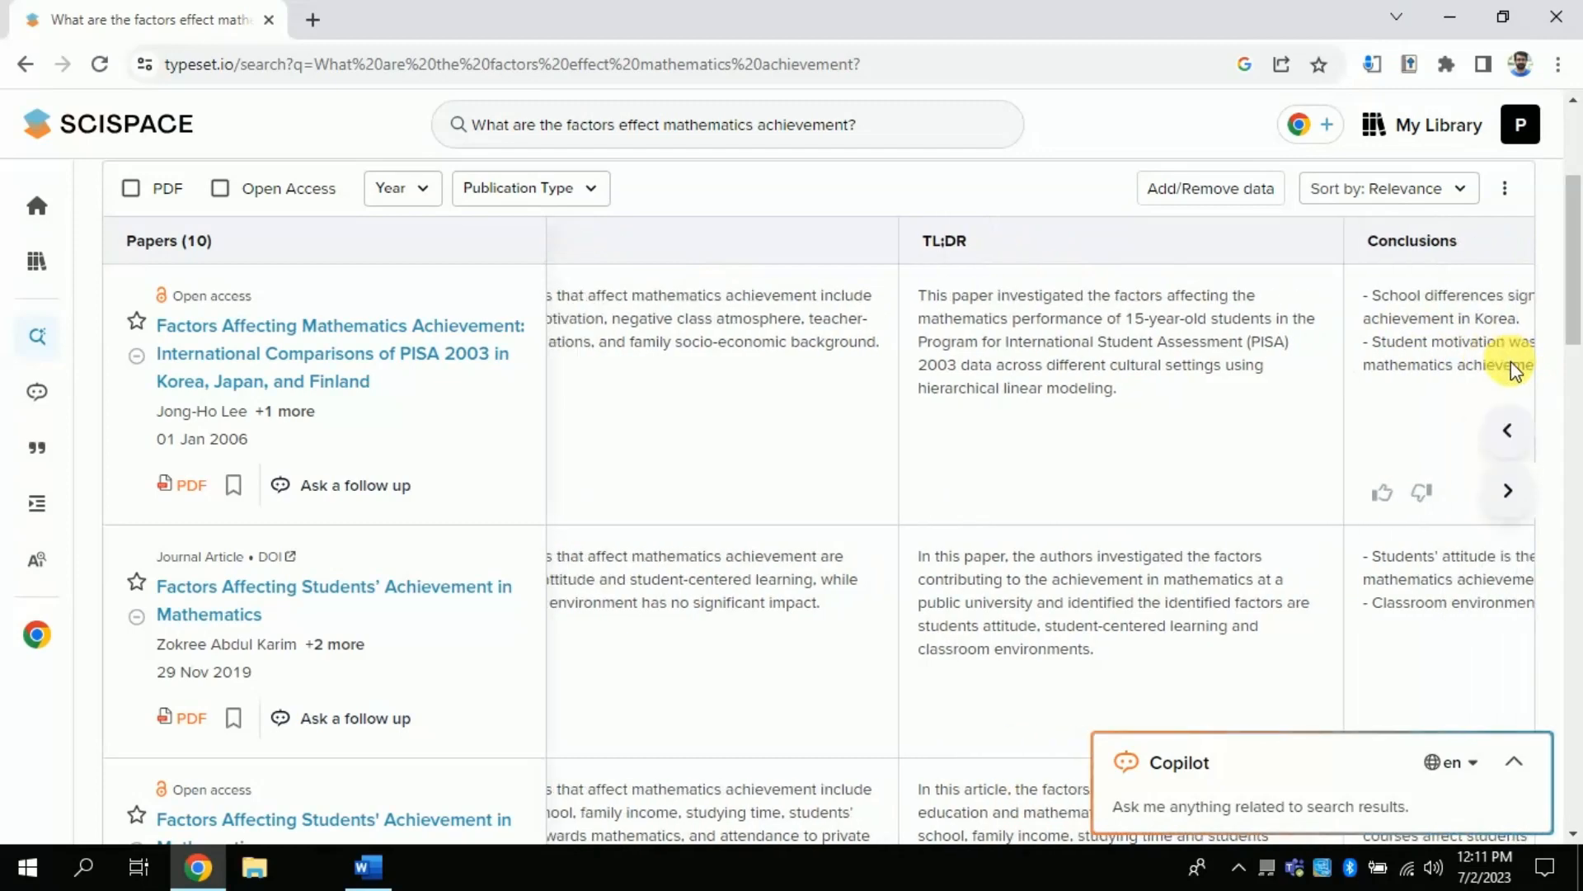
scroll(1510, 365, right, 2)
scroll(1510, 366, right, 2)
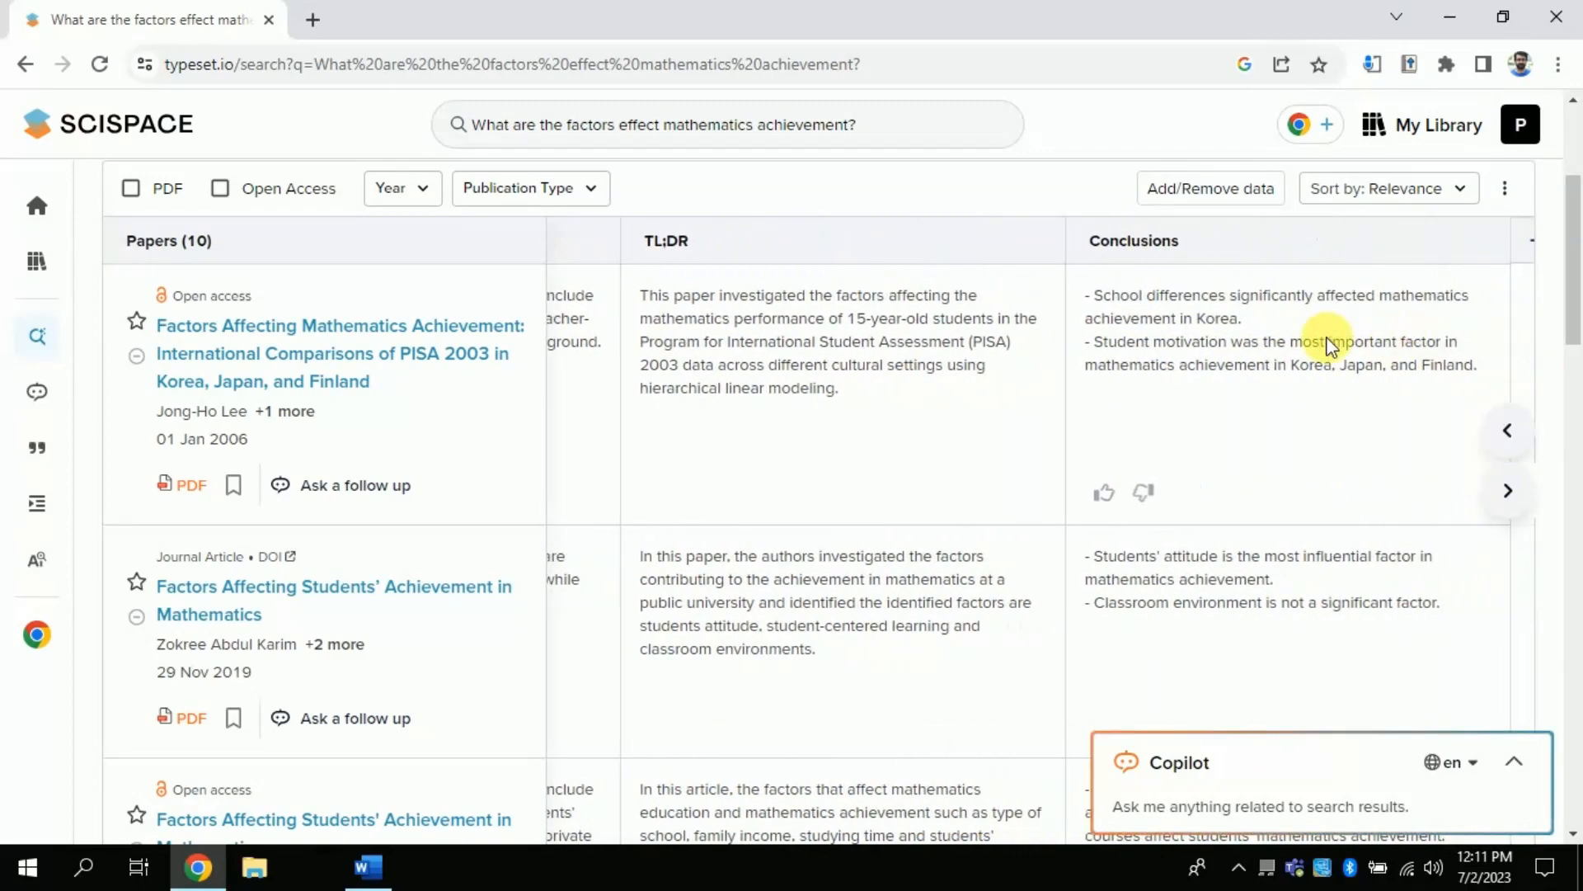
scroll(1268, 336, right, 1)
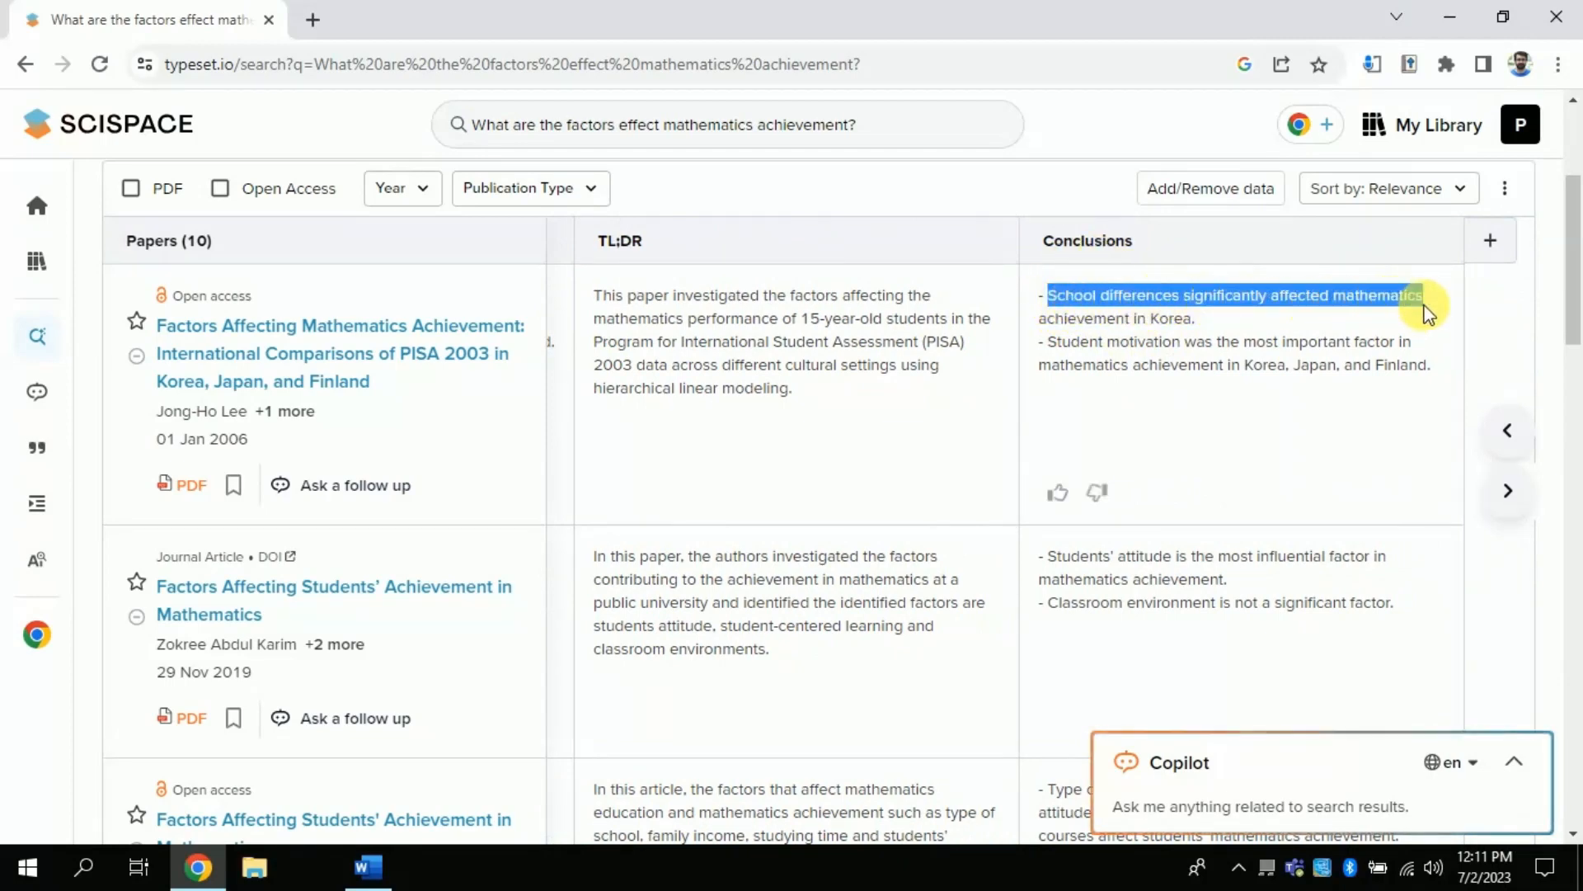
drag(1210, 313, 1415, 367)
click(1214, 315)
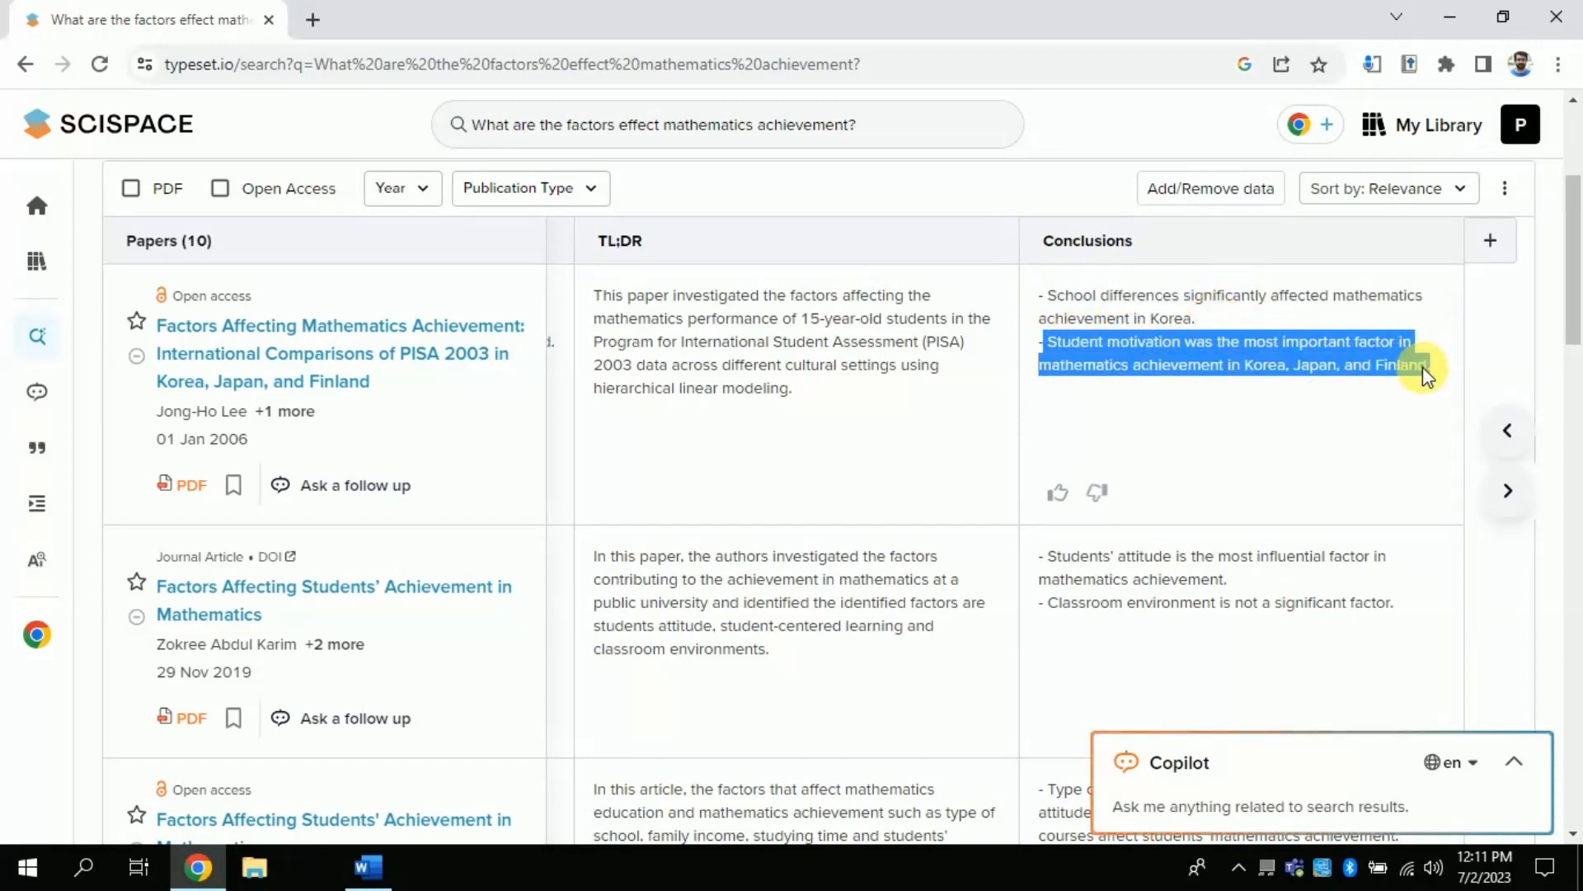
drag(1571, 325, 1571, 445)
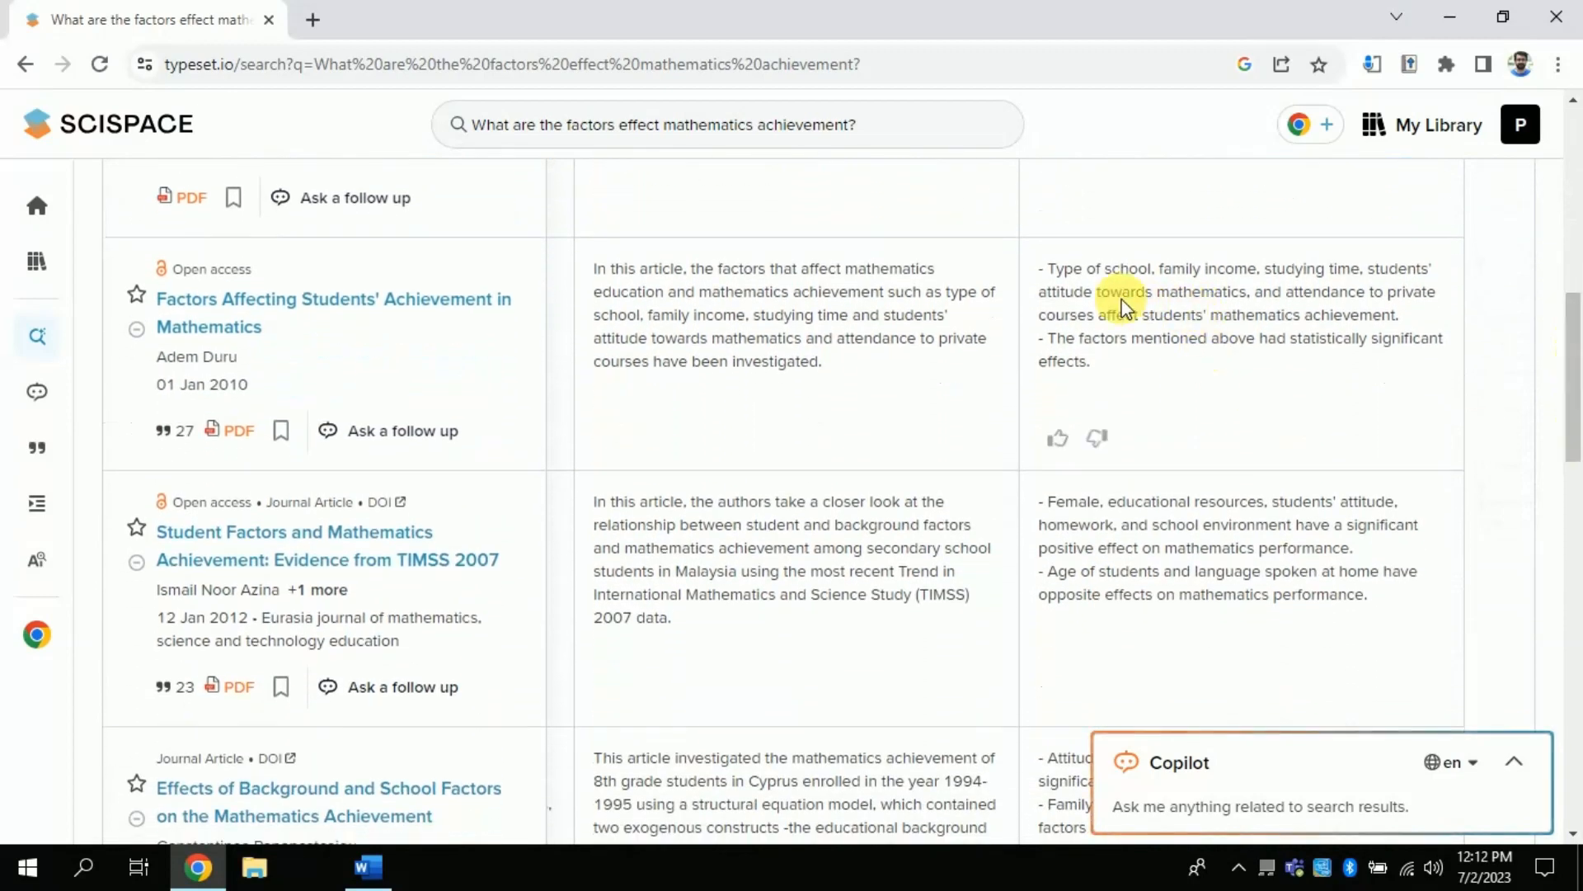
drag(1049, 268, 1168, 271)
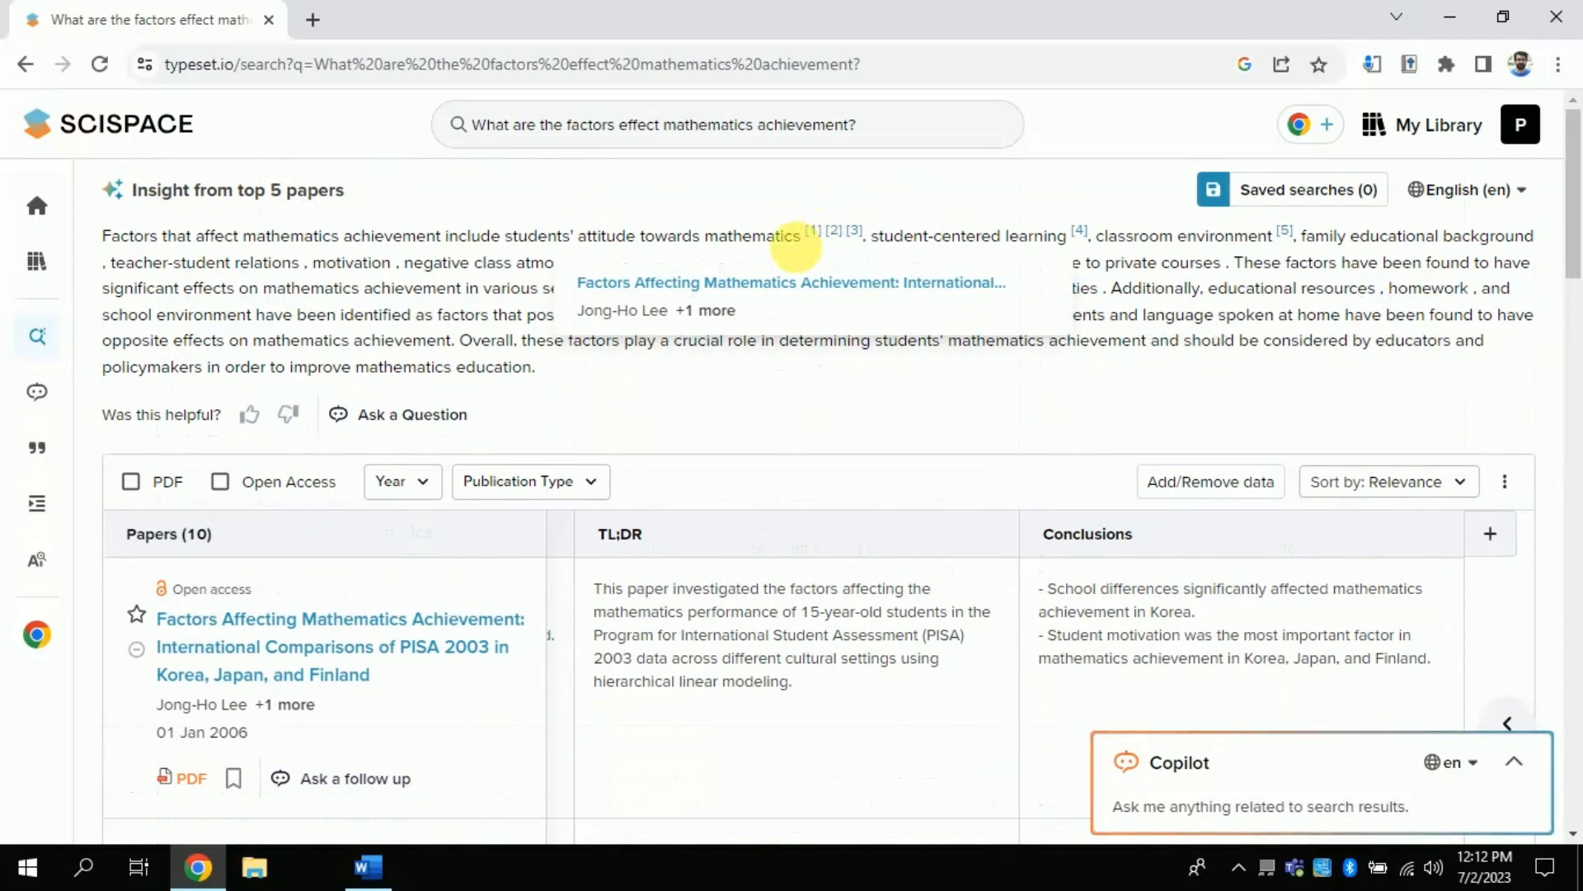
- Open the first cited PISA 2003 paper in a new tab
click(792, 284)
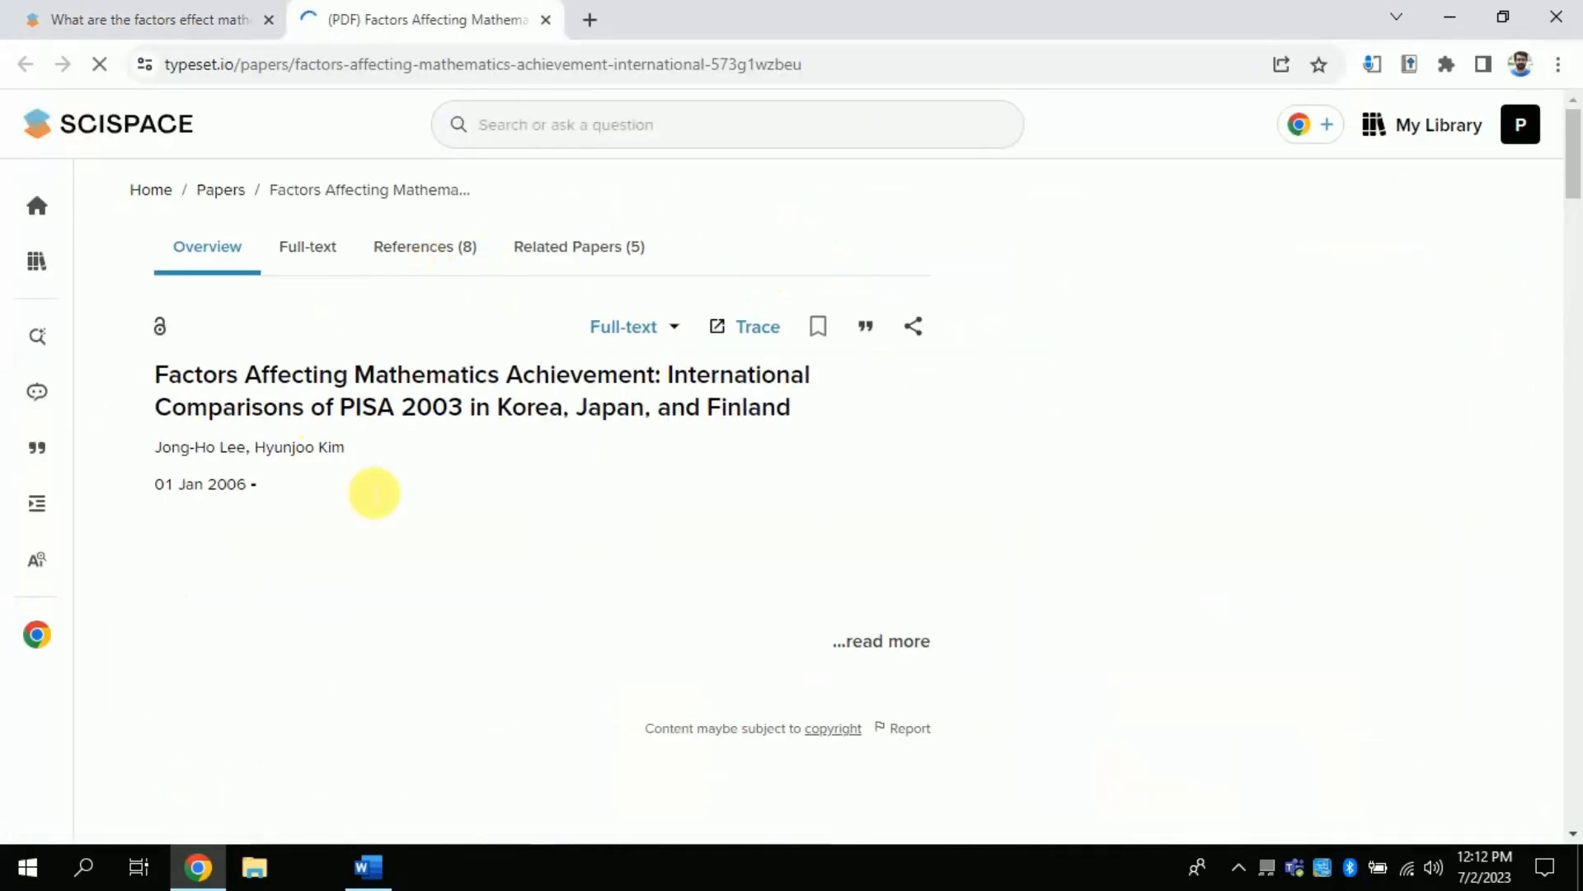
scroll(409, 408, down, 4)
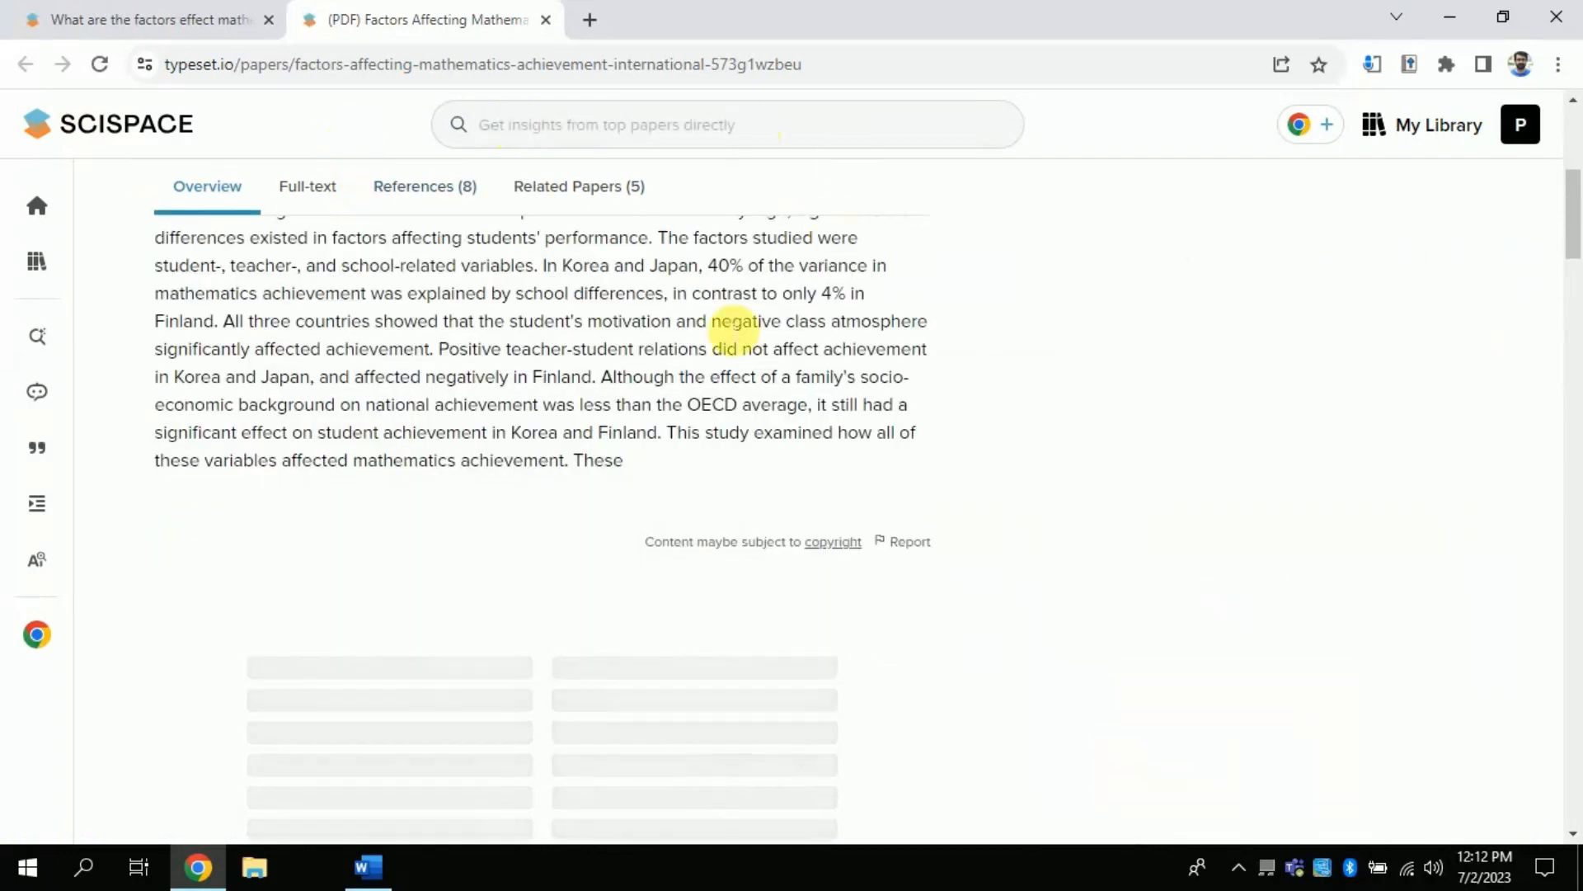
scroll(520, 353, down, 3)
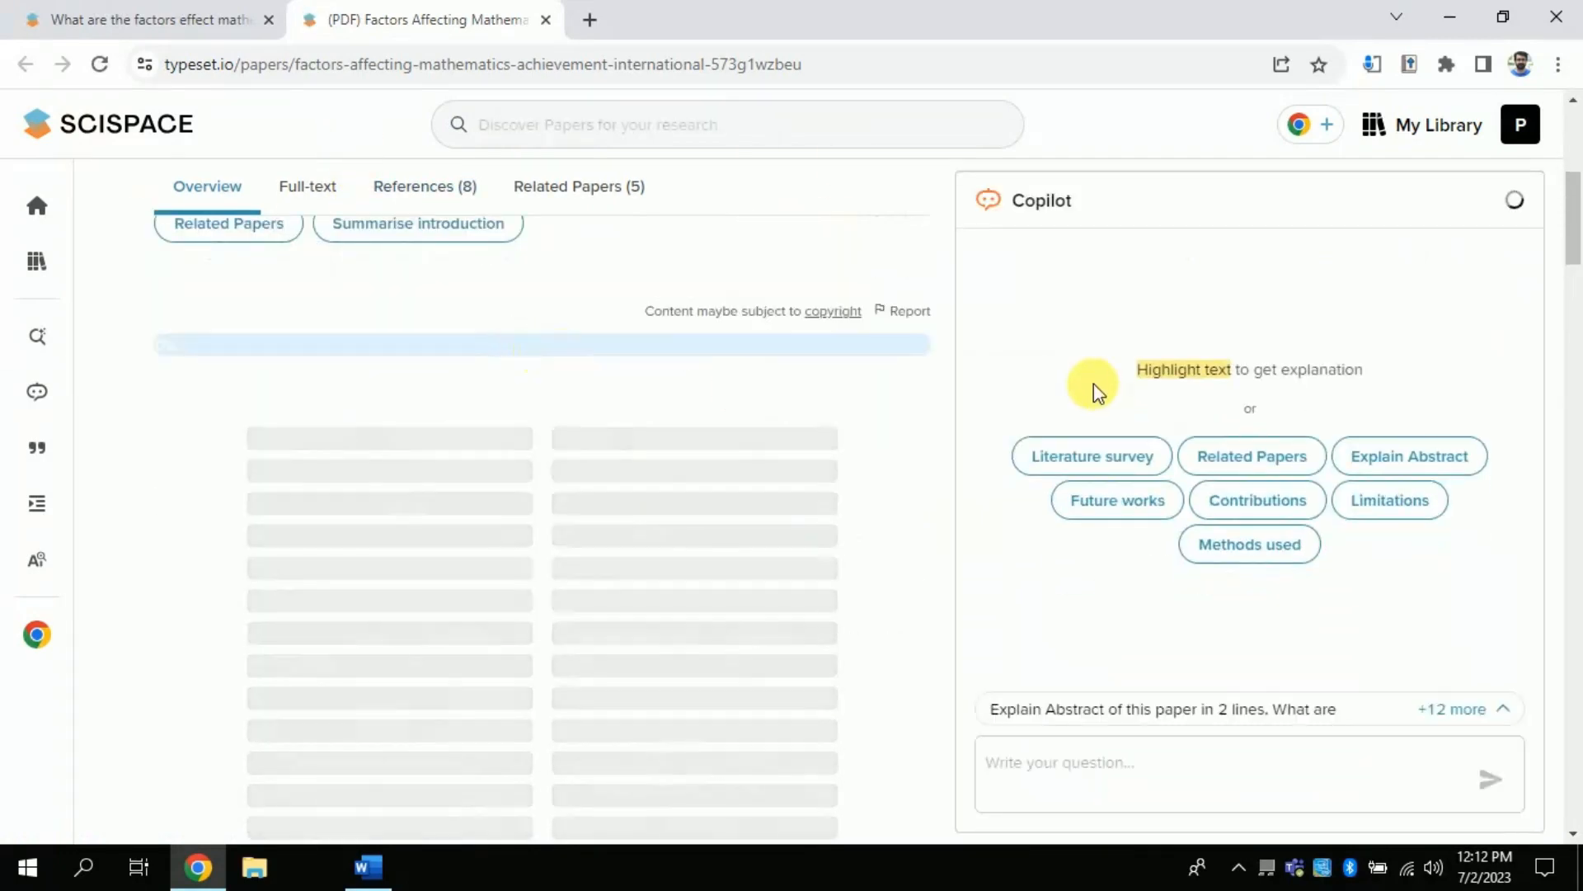
mouse_move(1575, 192)
mouse_down()
mouse_move(1575, 161)
mouse_move(1574, 186)
mouse_up()
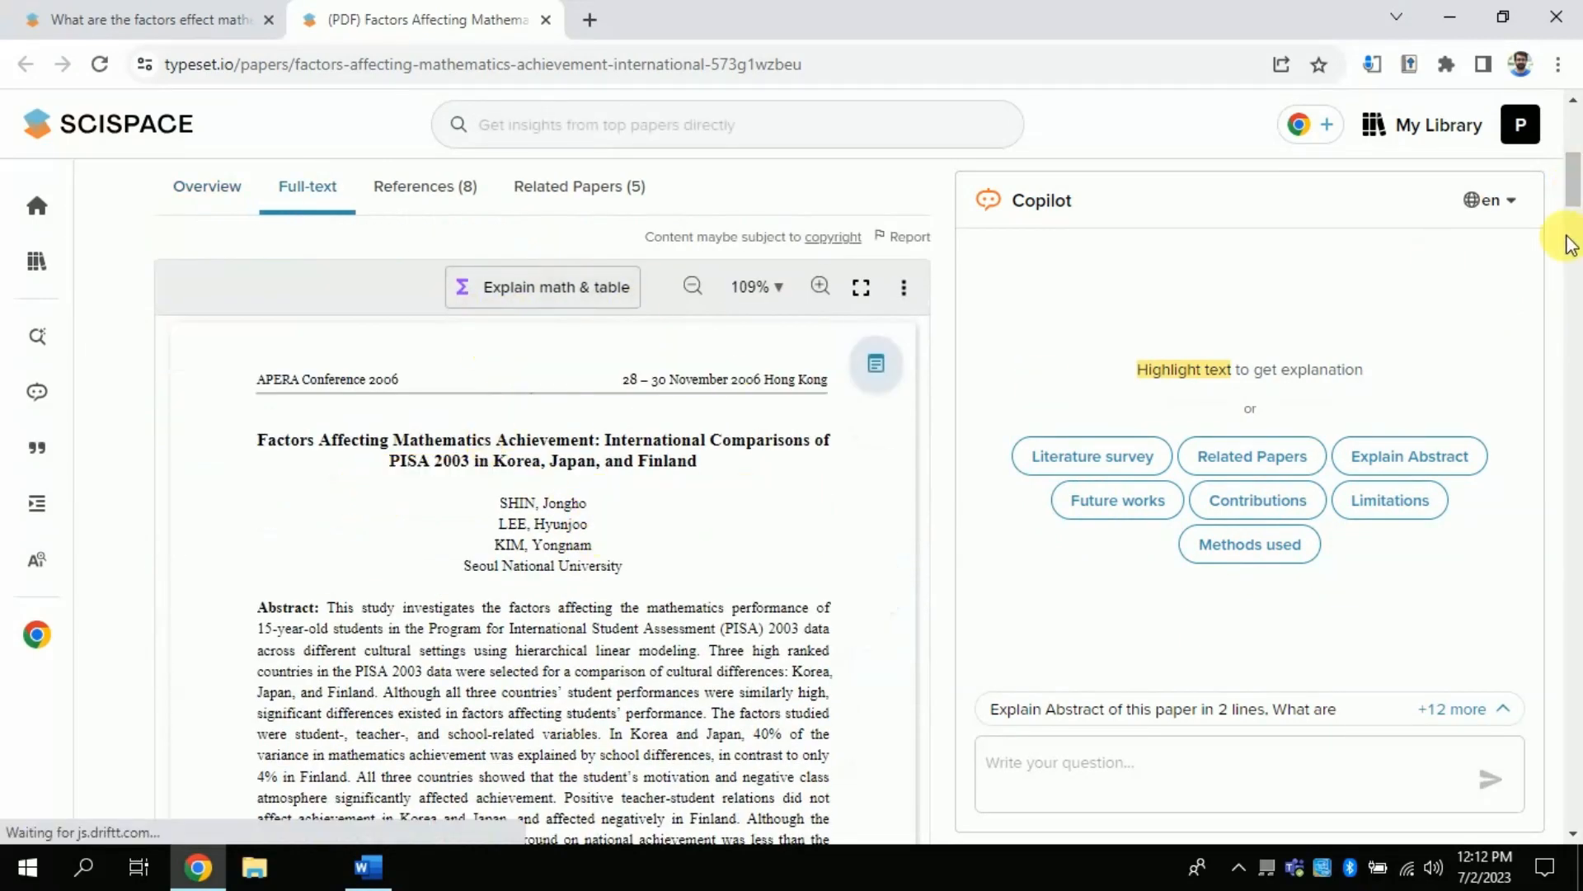
mouse_move(1573, 186)
mouse_down()
mouse_move(1572, 563)
mouse_move(1569, 187)
mouse_up()
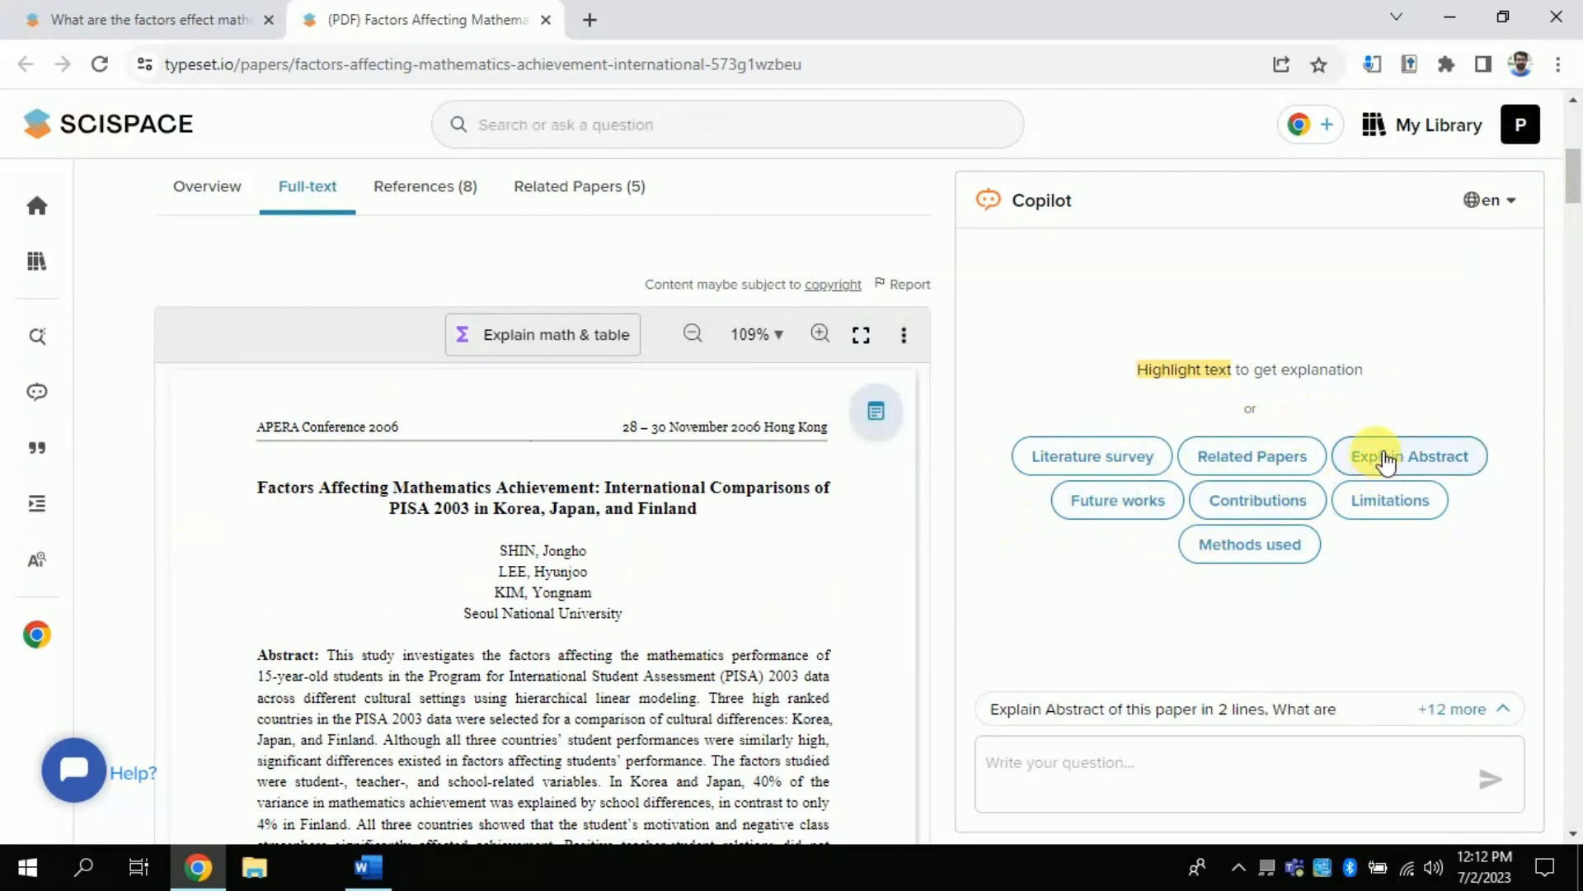
- Ask Copilot to 'Explain Abstract of this paper in 2 lines' and highlight its answer
click(1095, 768)
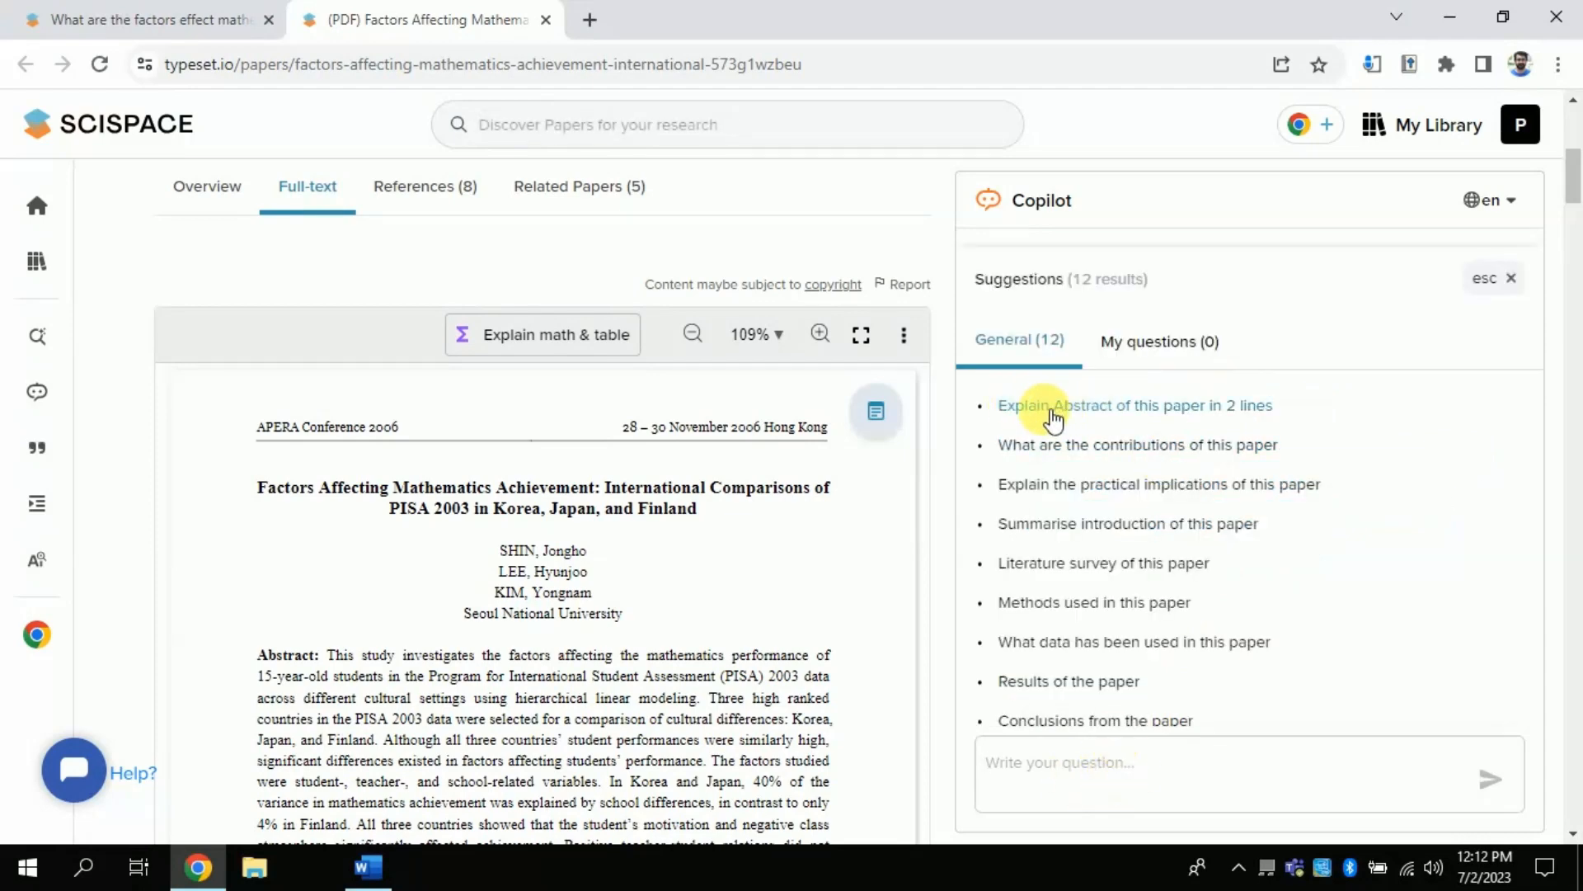
click(1083, 412)
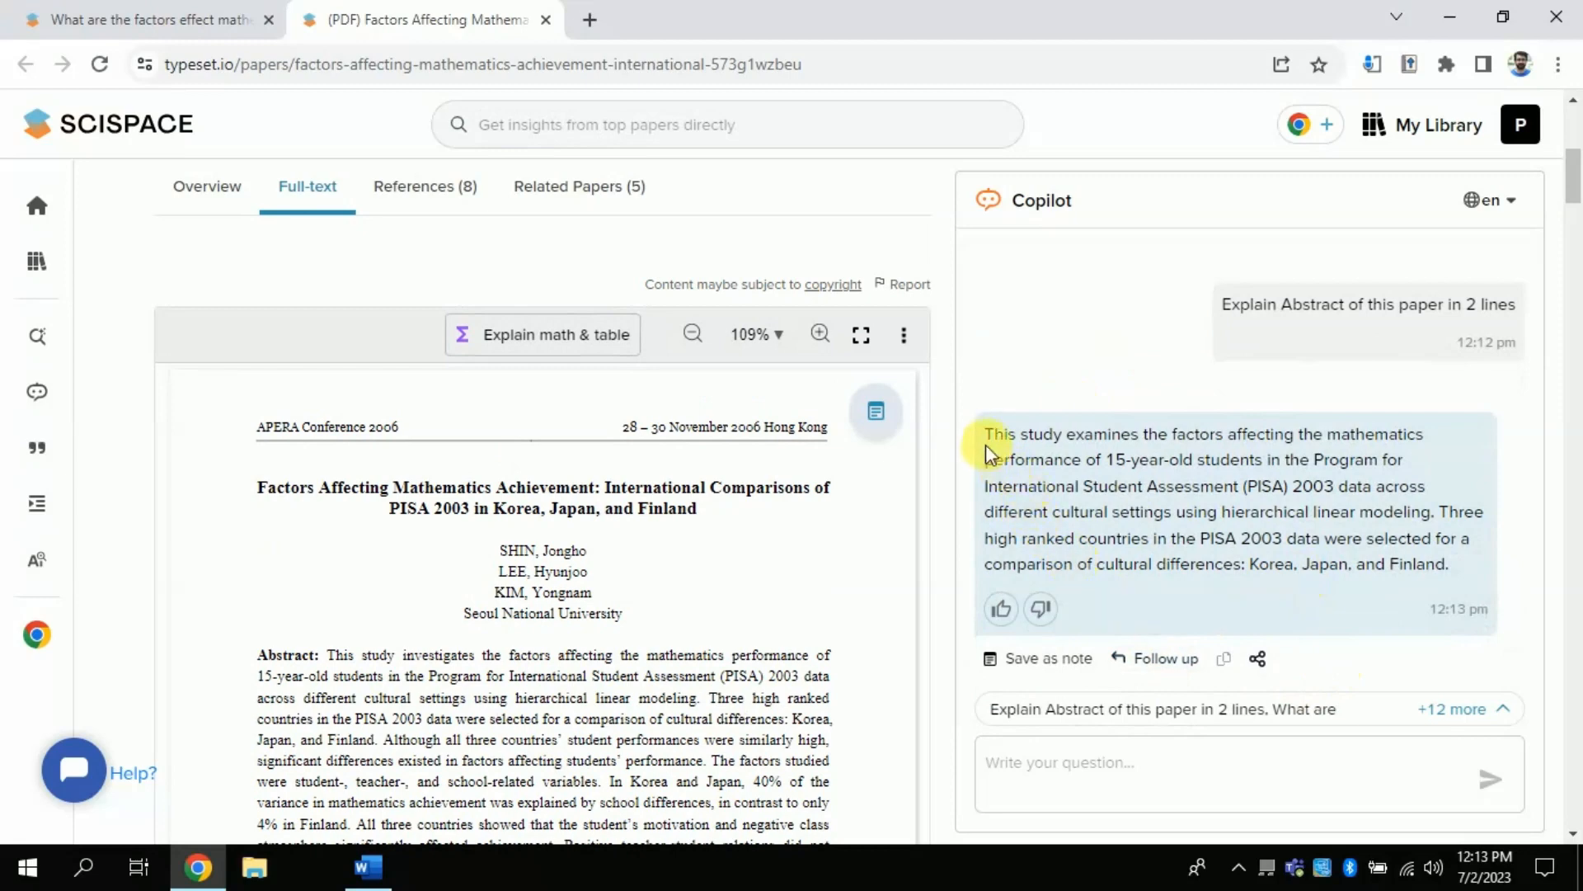
drag(984, 435, 1169, 460)
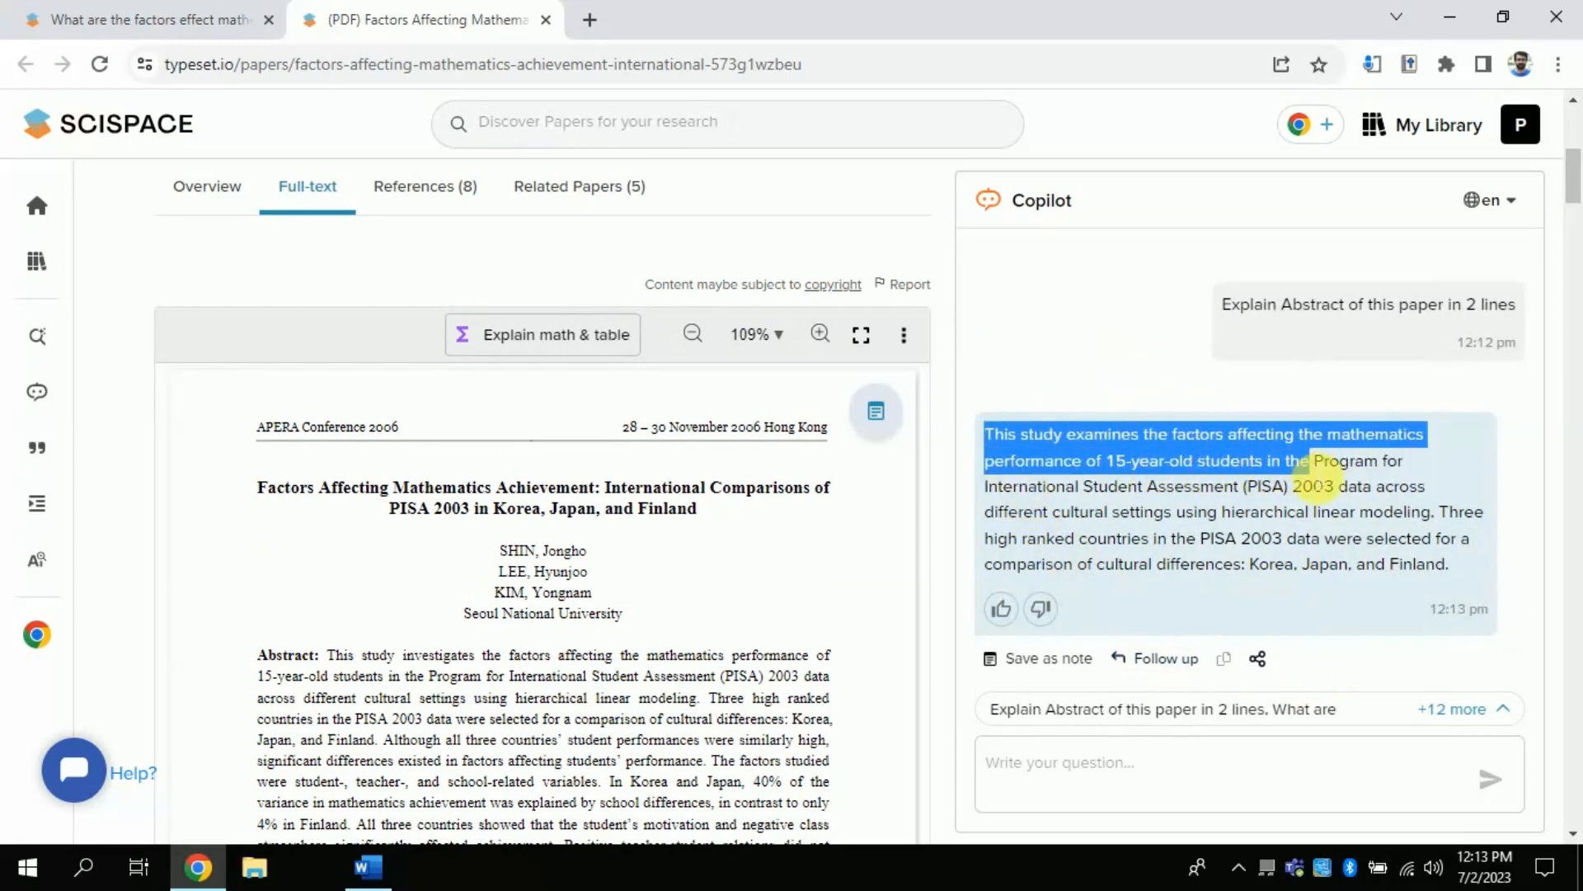
mouse_move(1309, 461)
mouse_down()
mouse_move(1292, 485)
mouse_move(1437, 532)
mouse_up()
click(1299, 495)
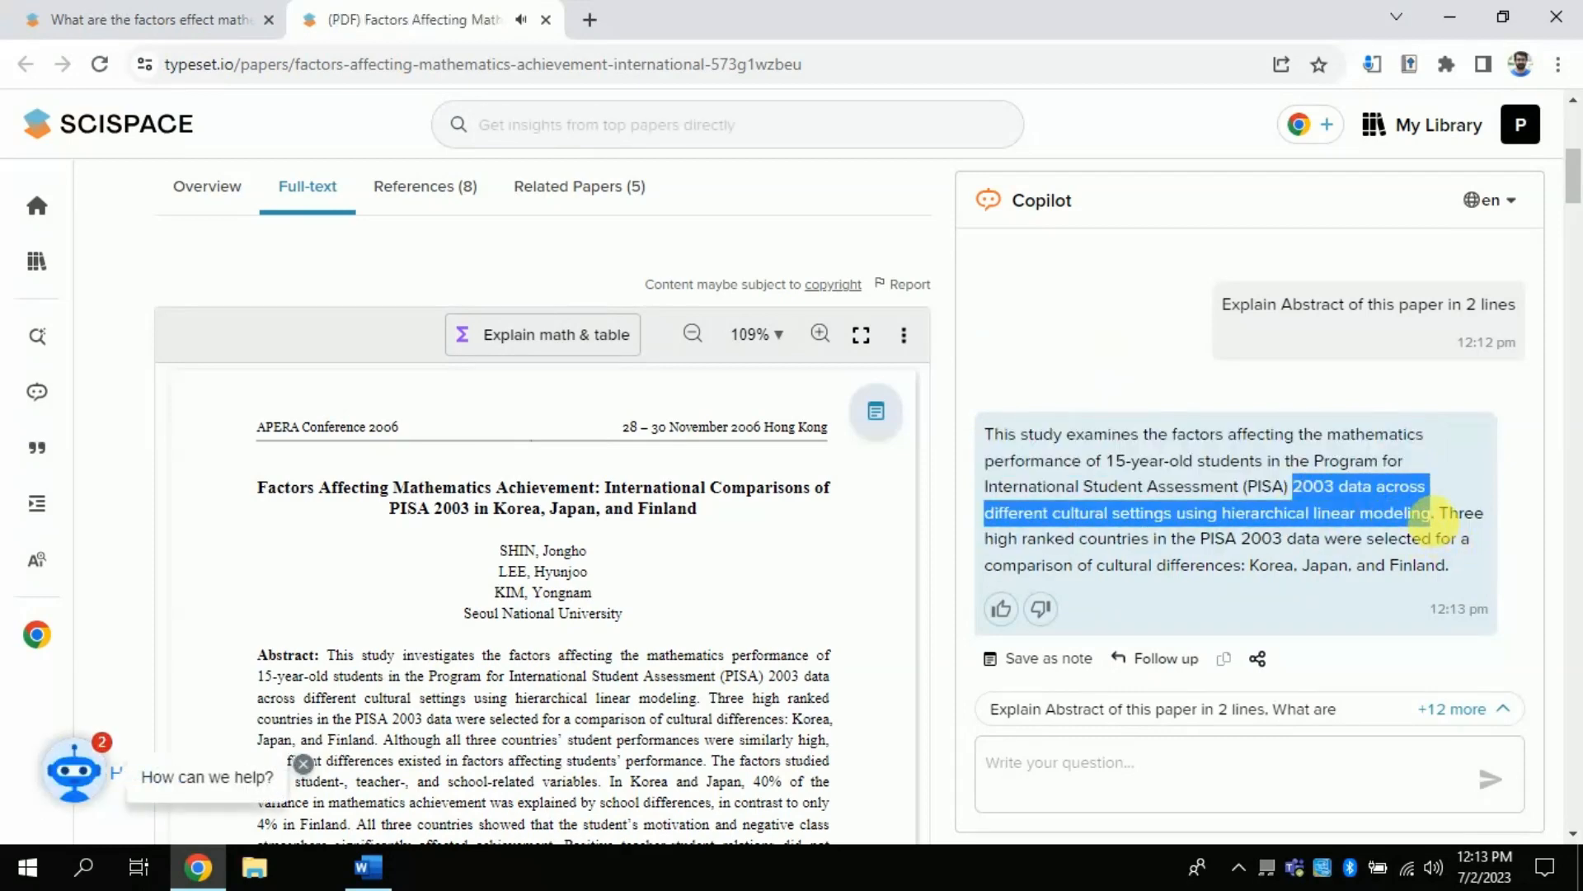
click(1448, 530)
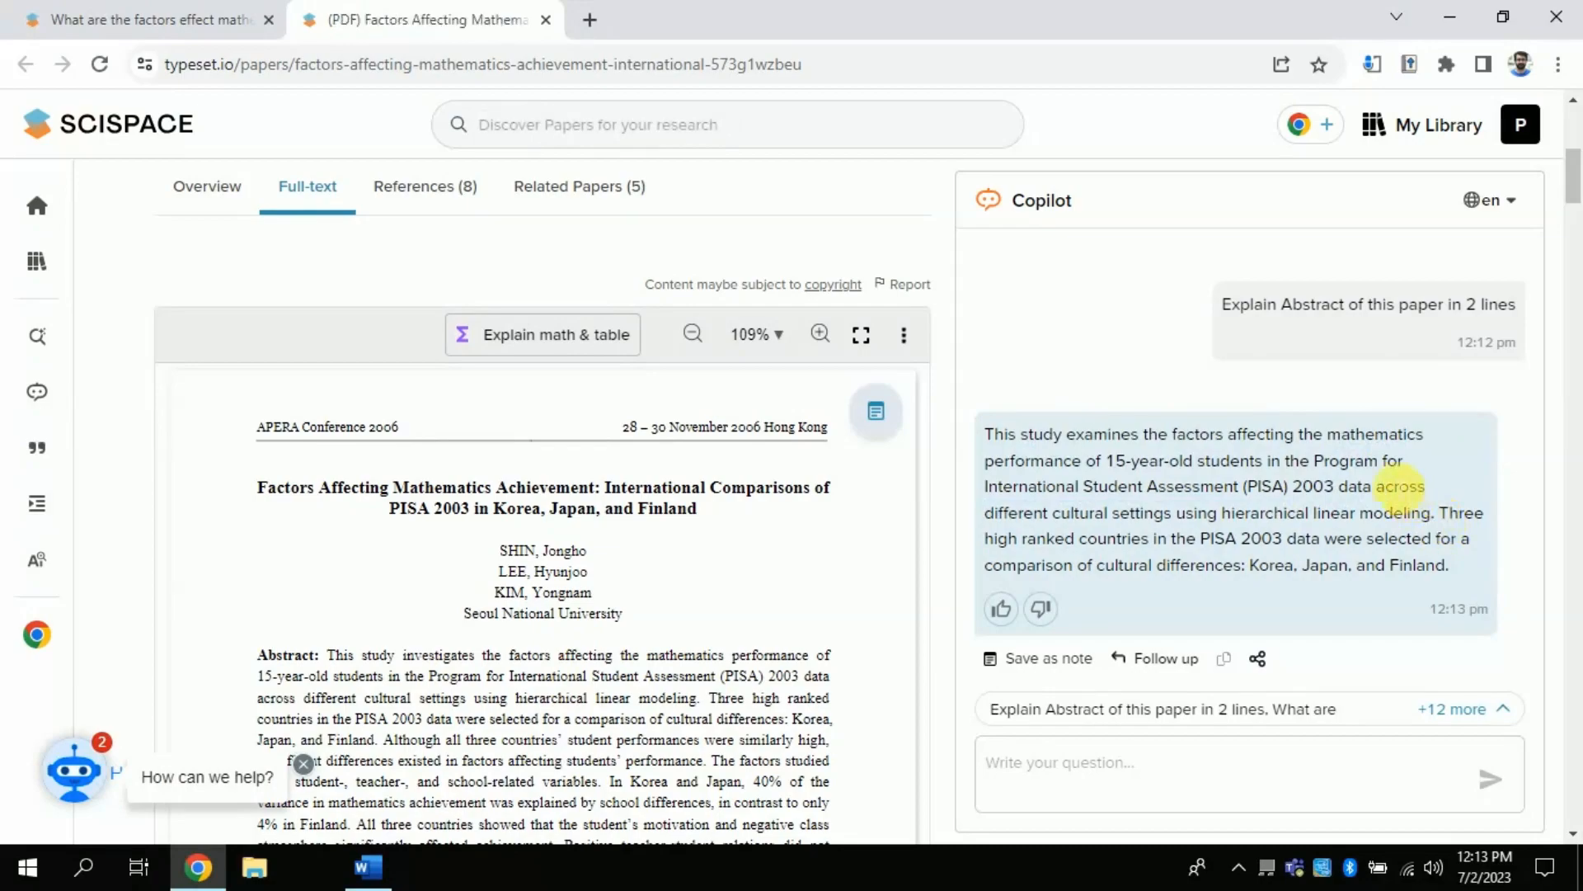
mouse_move(1571, 211)
mouse_down()
mouse_move(1571, 332)
mouse_move(1572, 146)
mouse_up()
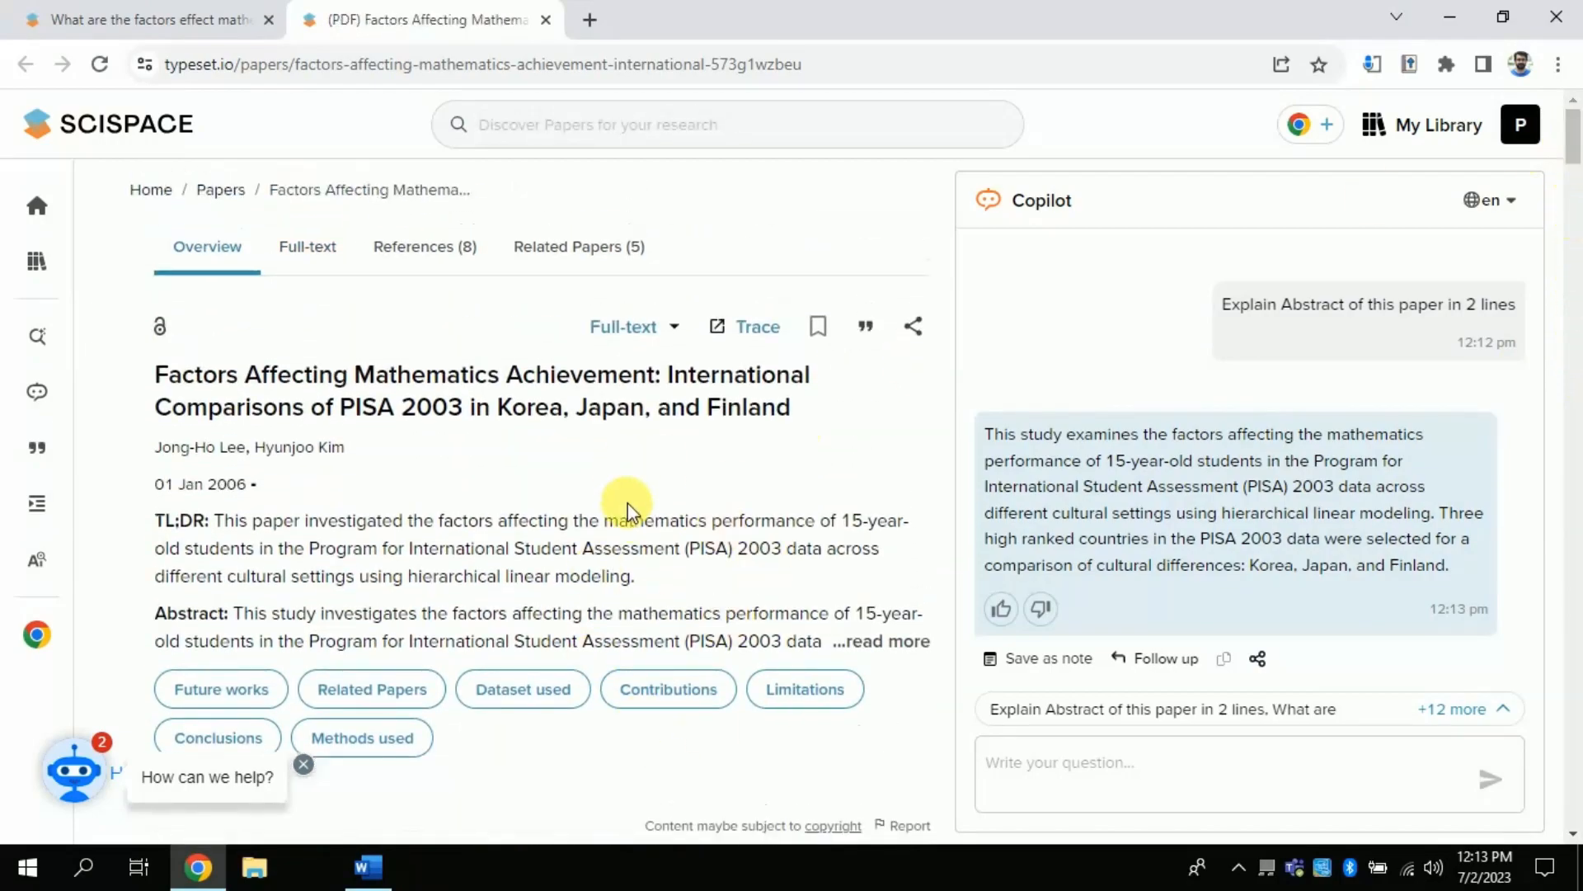
- View the paper's References (8) and then its Related Papers (5)
click(423, 246)
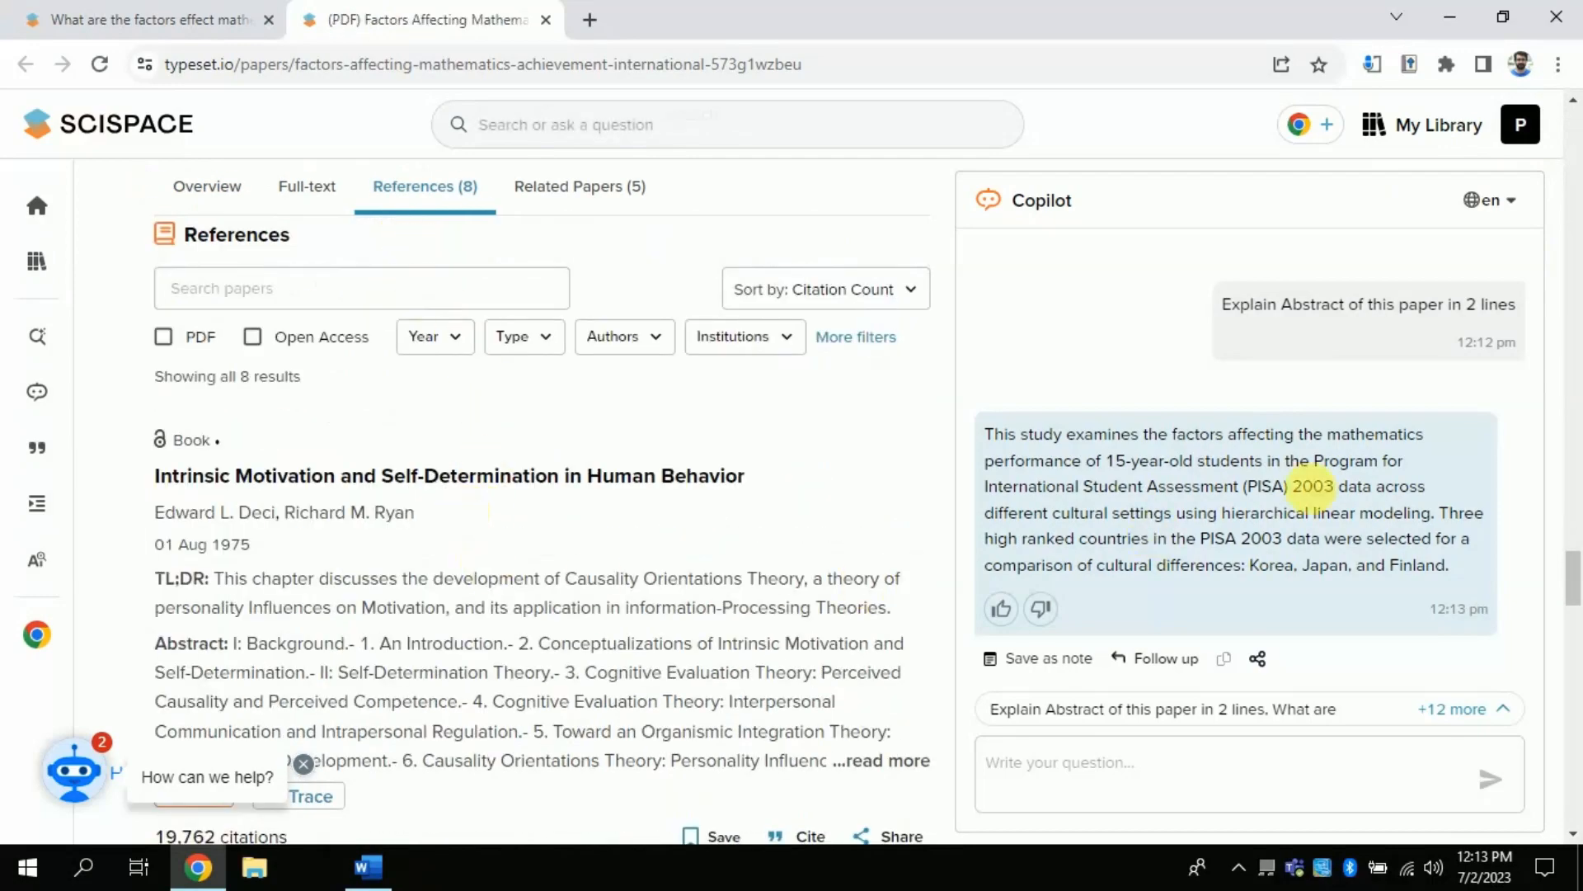
mouse_move(1572, 579)
mouse_down()
mouse_move(1572, 649)
mouse_move(1571, 592)
mouse_up()
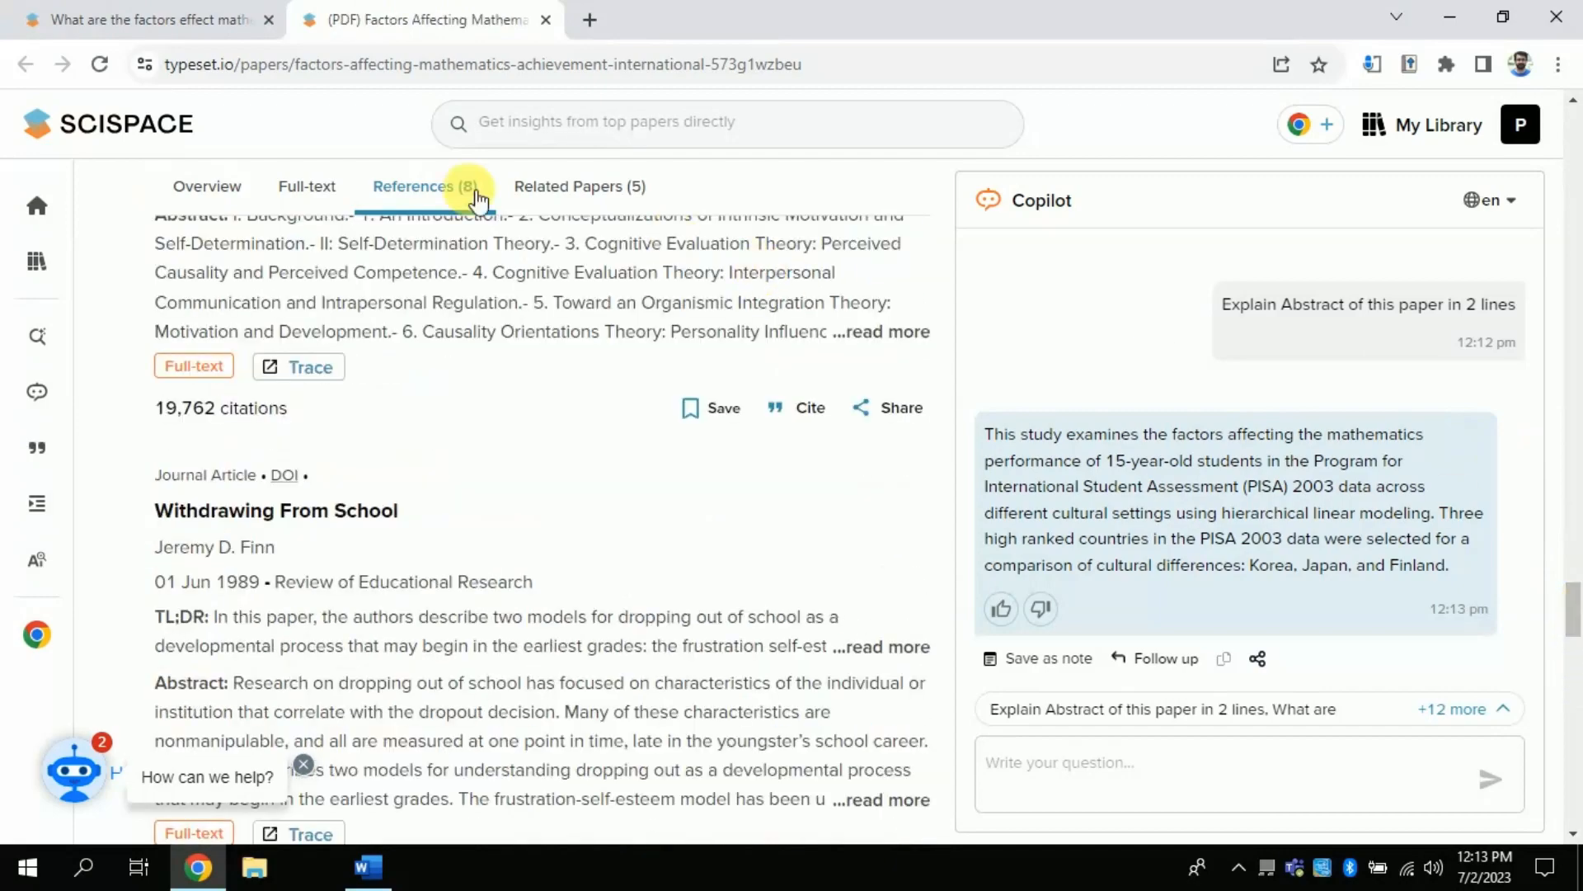
click(581, 192)
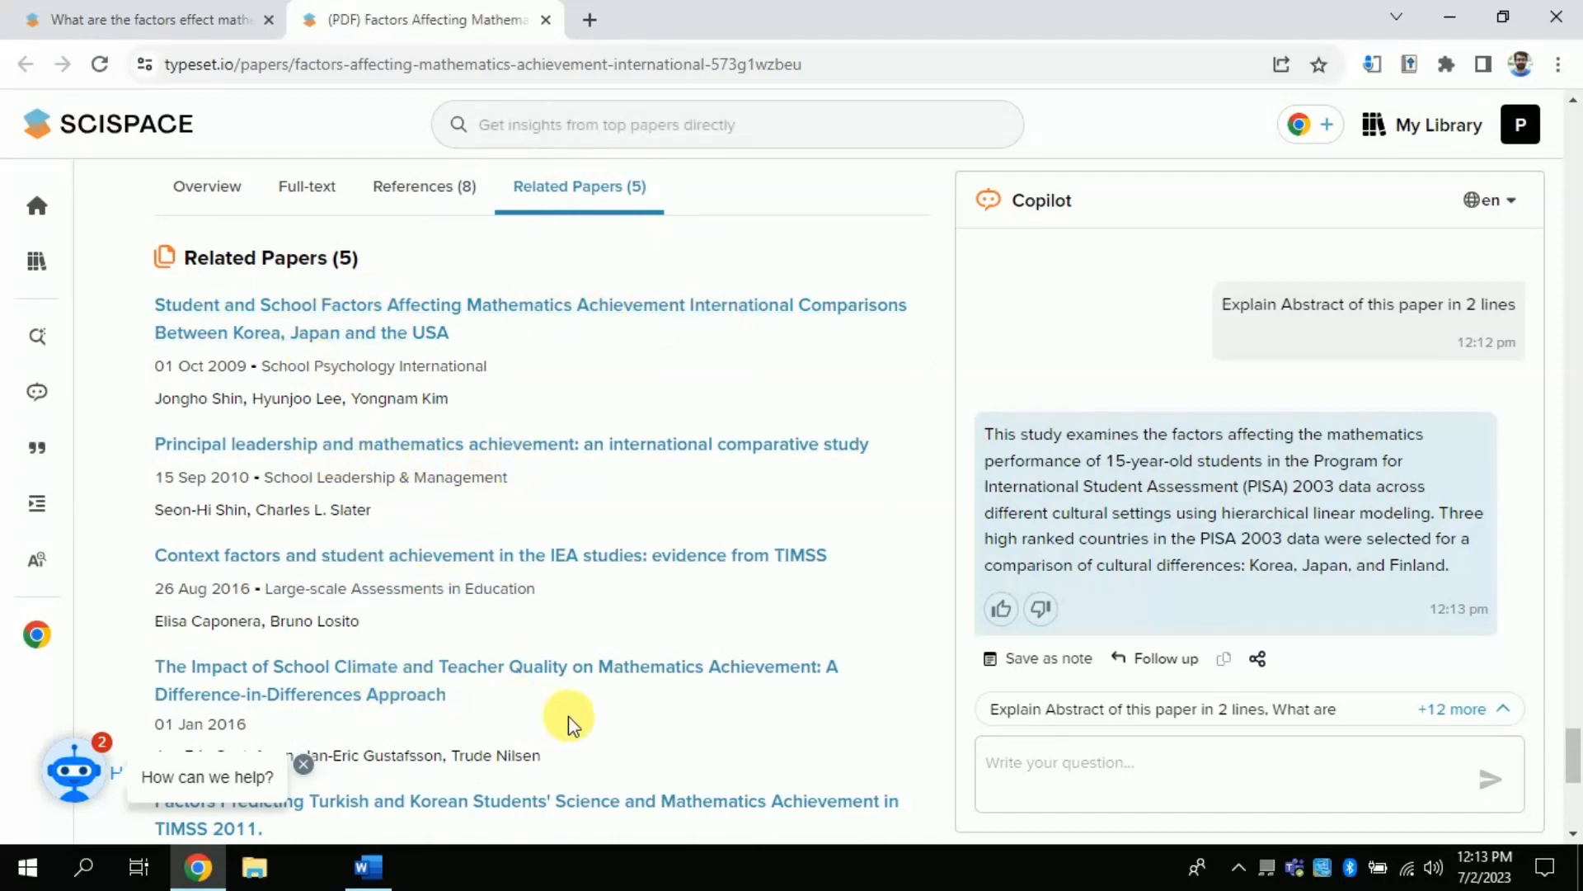
drag(1572, 762, 1574, 149)
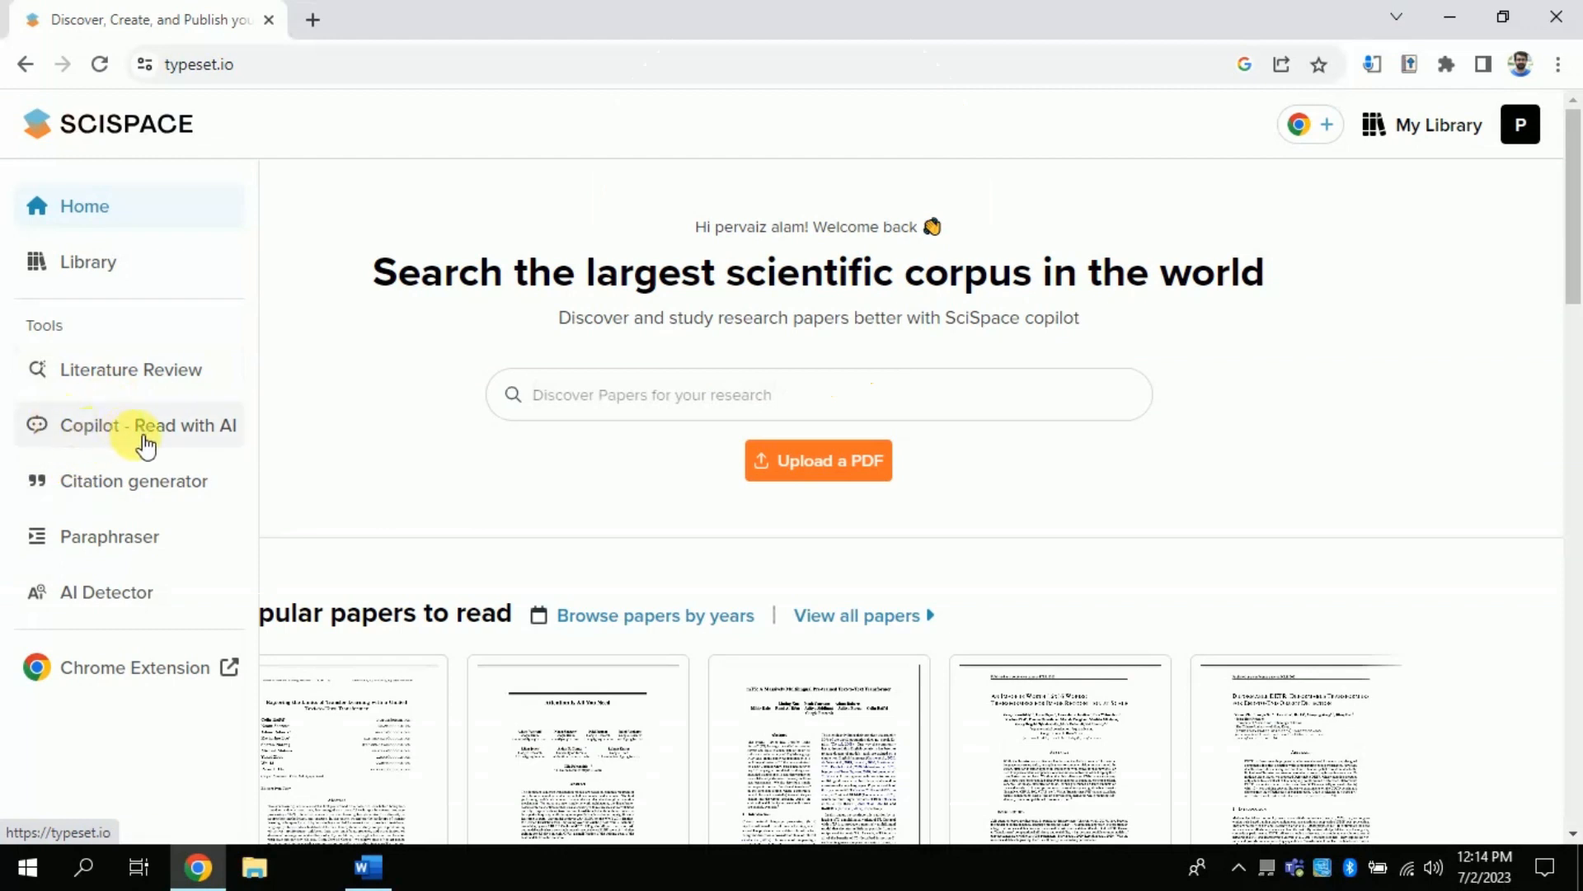
- Upload the 'Mathematics achievement in Pakistan' PDF through Copilot - Read with AI
click(145, 433)
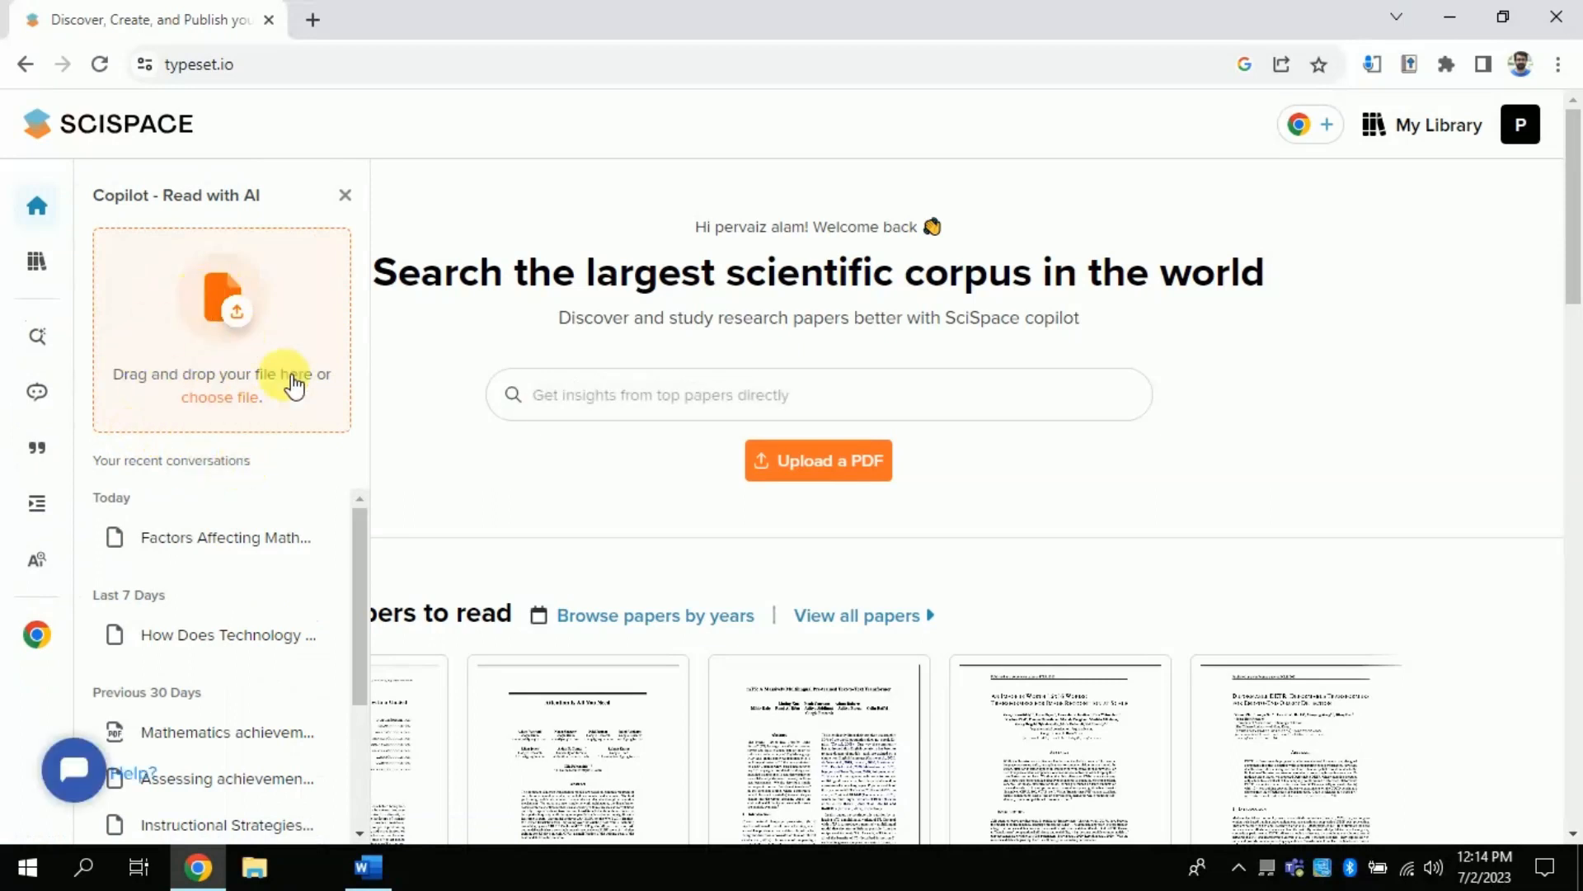
click(216, 395)
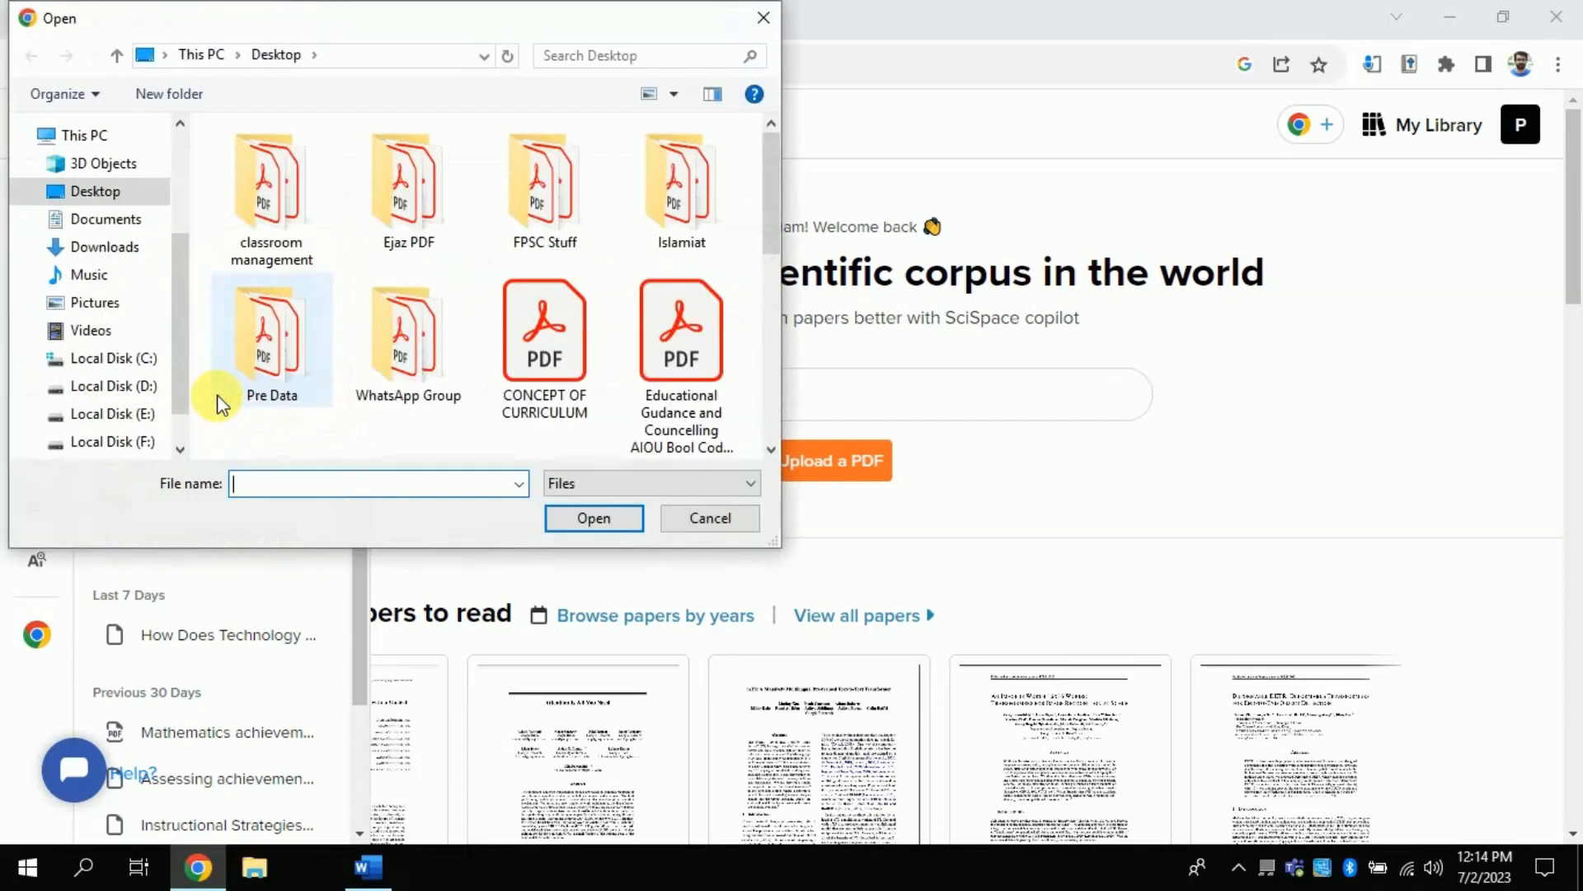
drag(771, 224, 775, 326)
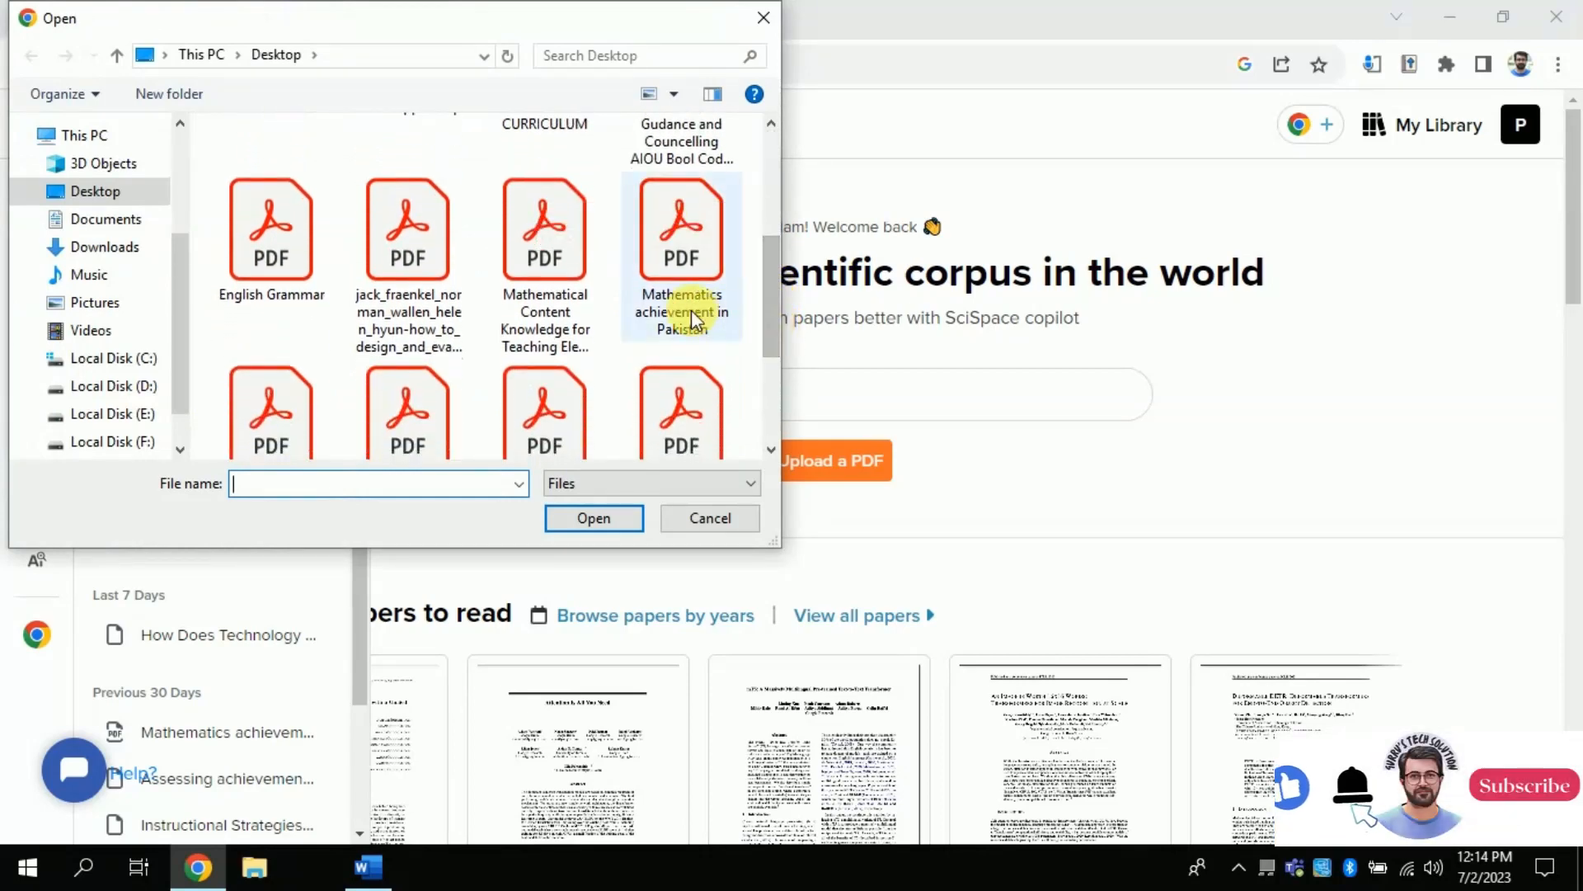
click(682, 248)
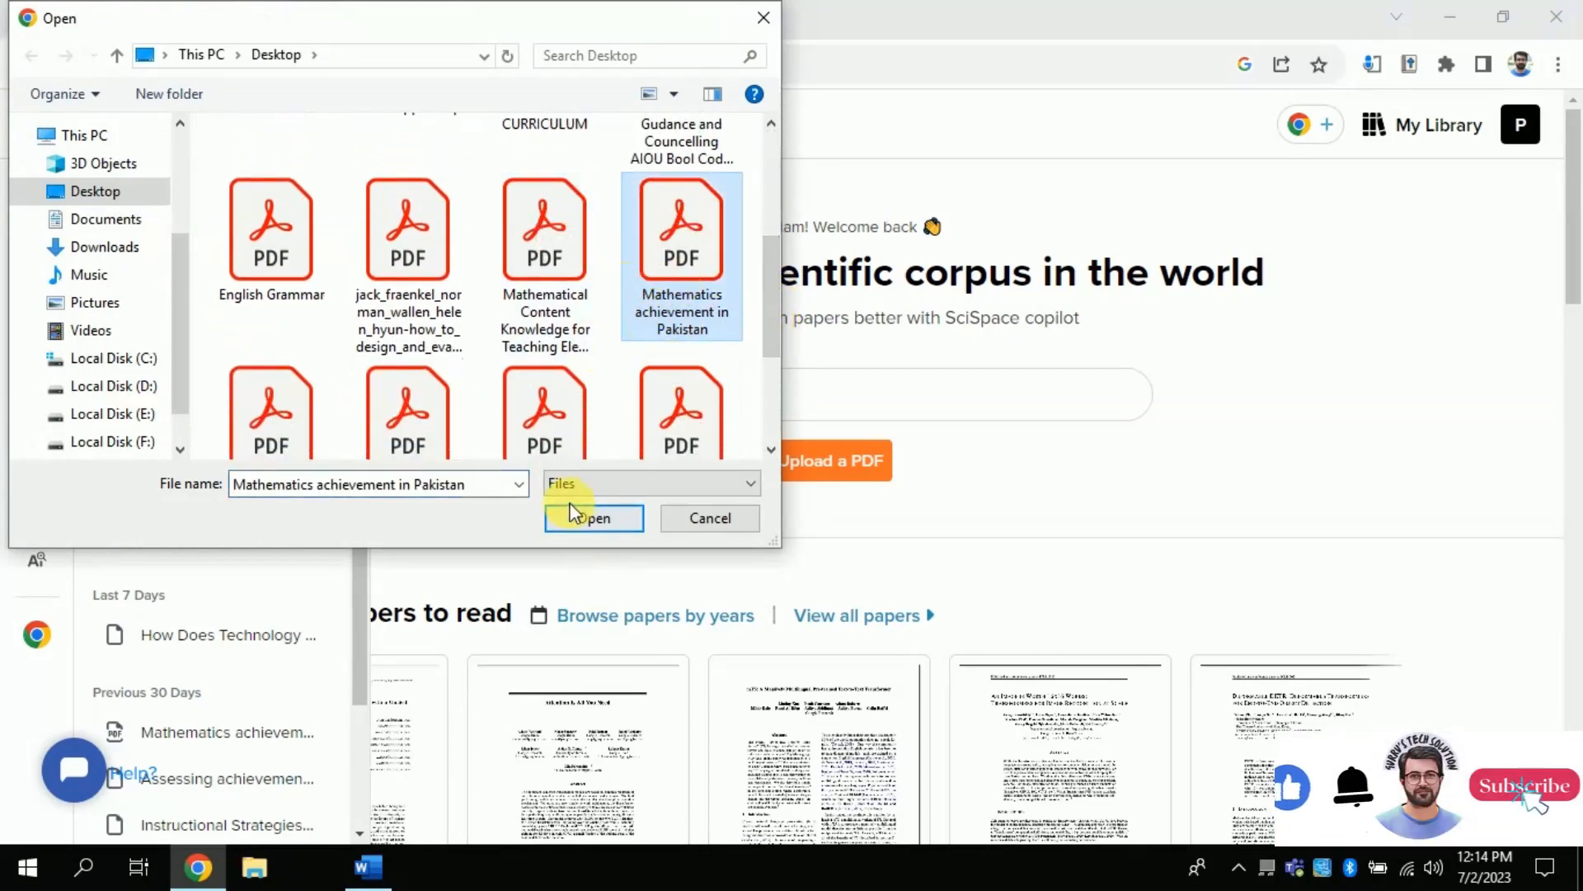
click(593, 518)
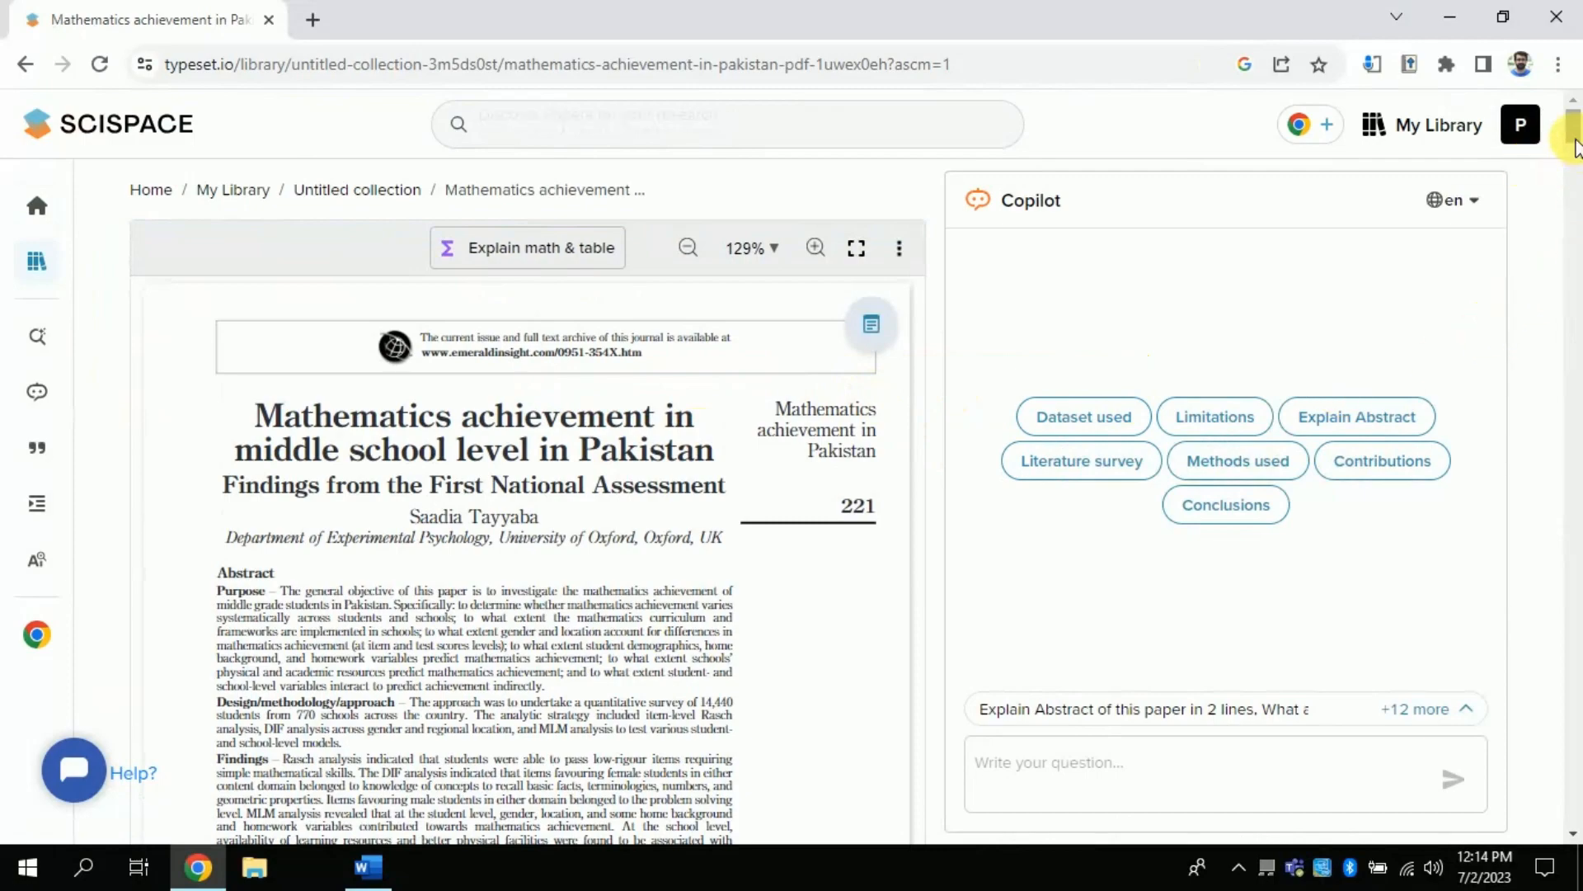
mouse_move(1573, 136)
mouse_down()
mouse_move(1574, 158)
mouse_move(1574, 134)
mouse_up()
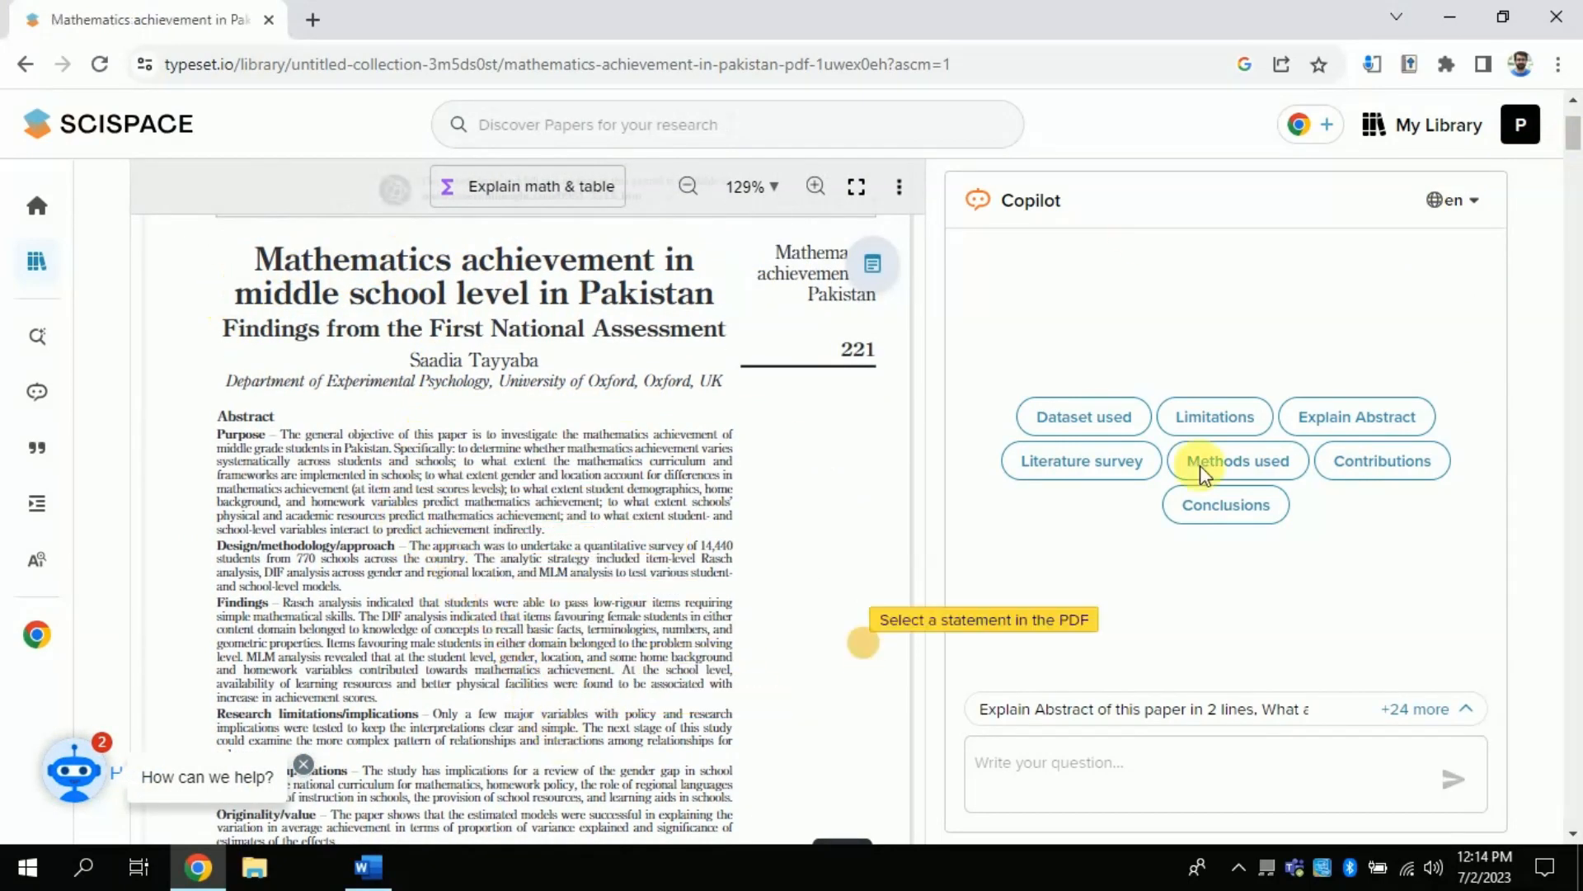
mouse_move(1574, 136)
mouse_down()
mouse_move(1571, 229)
mouse_move(1574, 124)
mouse_up()
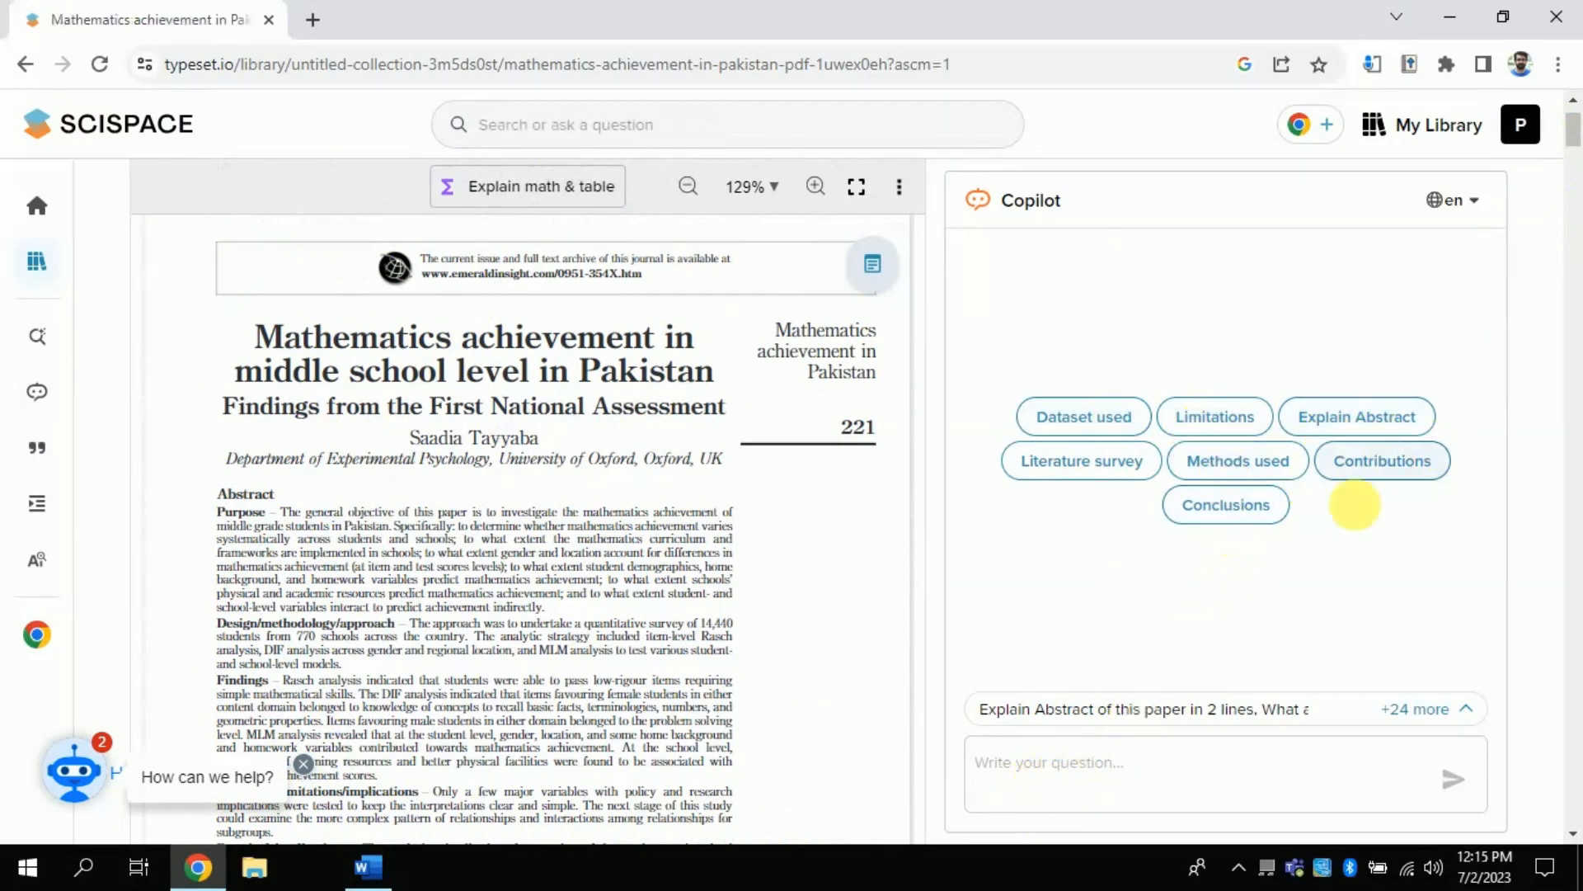
- Get Copilot's Conclusions summary, highlight the study findings, and reopen the suggested questions list
click(1208, 510)
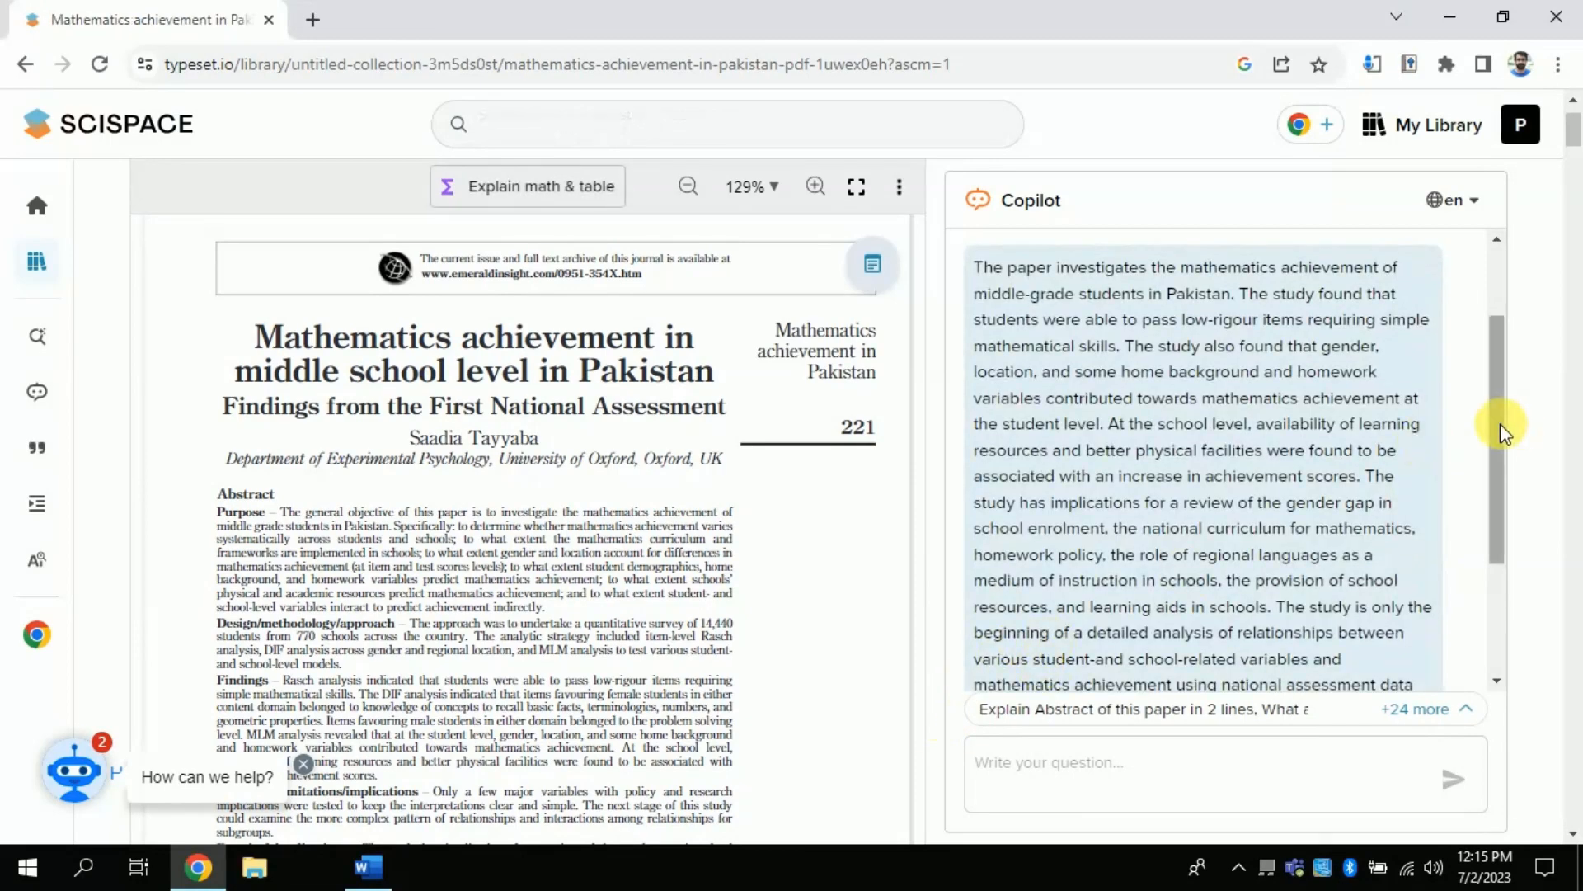
scroll(1515, 420, up, 1)
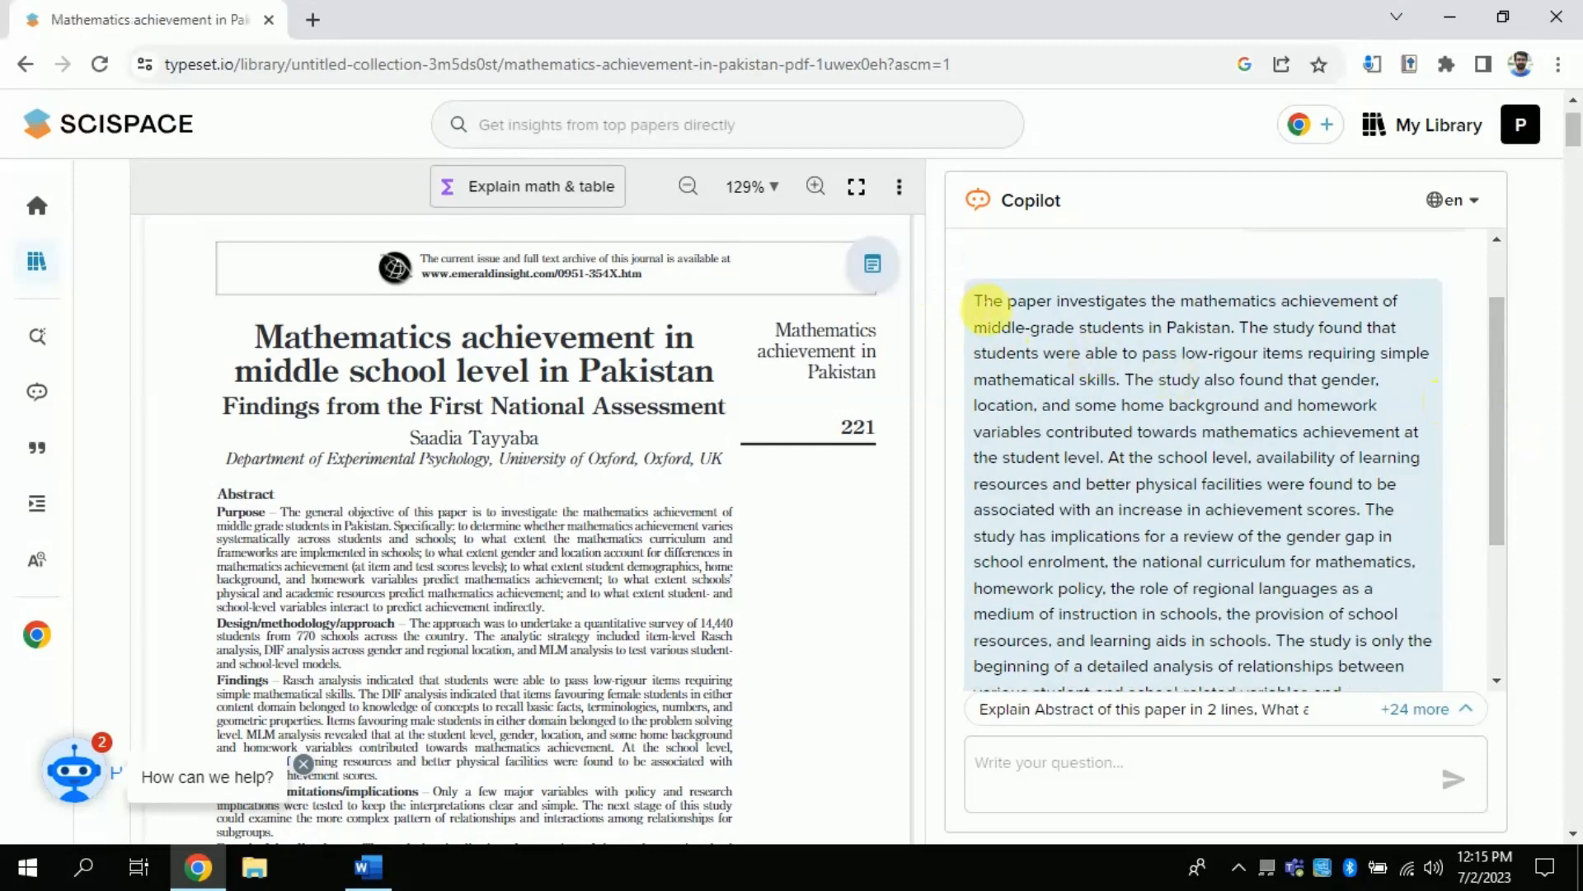
mouse_move(974, 301)
mouse_down()
mouse_move(1402, 307)
mouse_move(1234, 334)
mouse_up()
click(1252, 334)
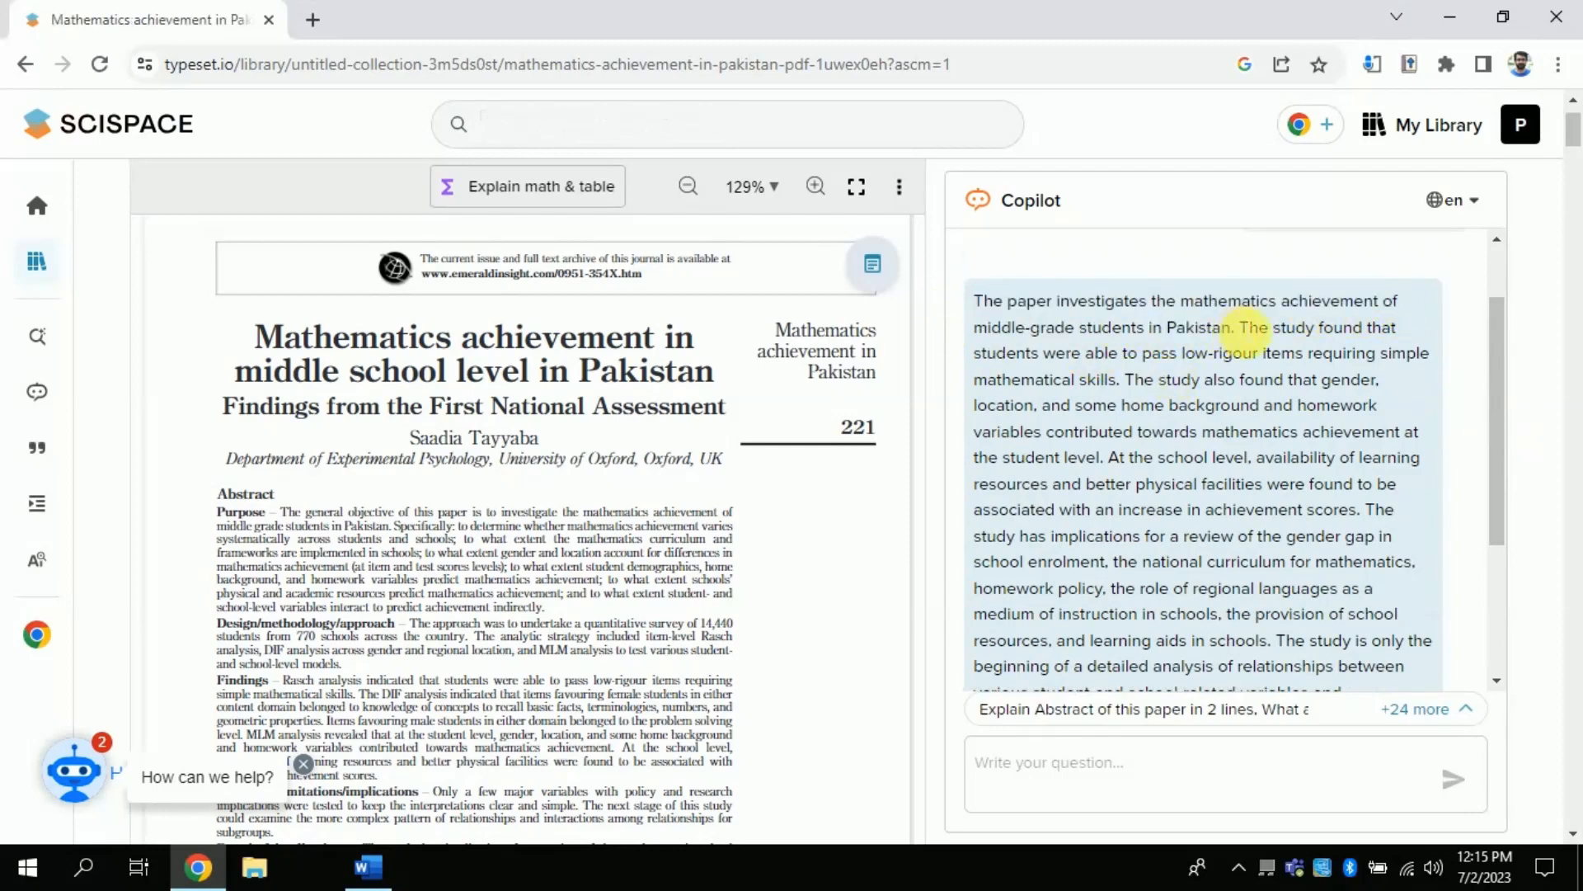
drag(1336, 335, 1144, 408)
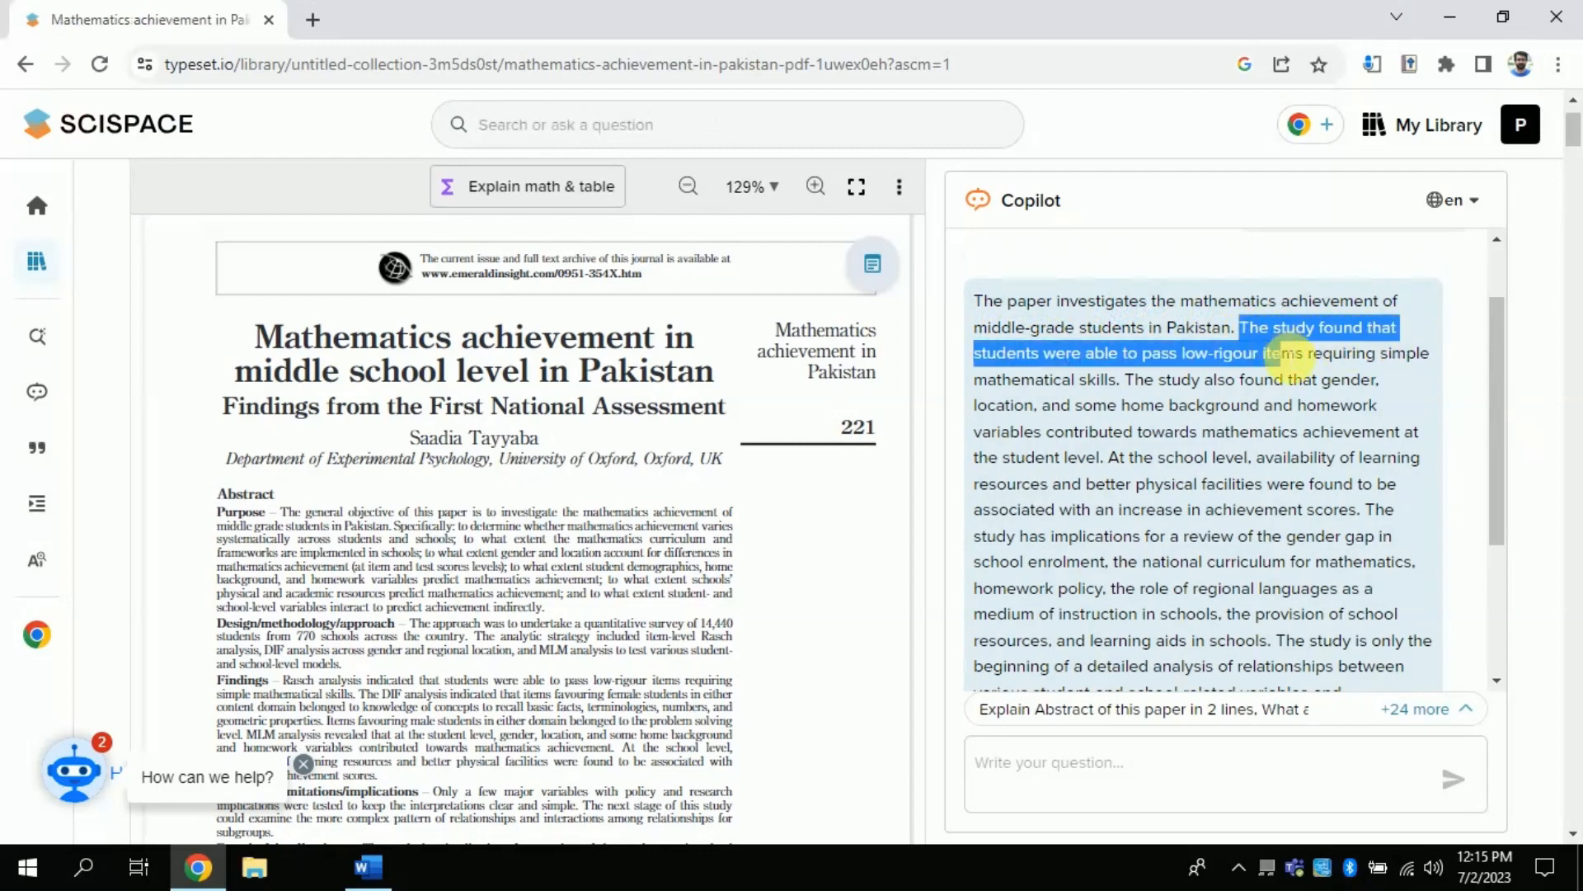
click(1126, 390)
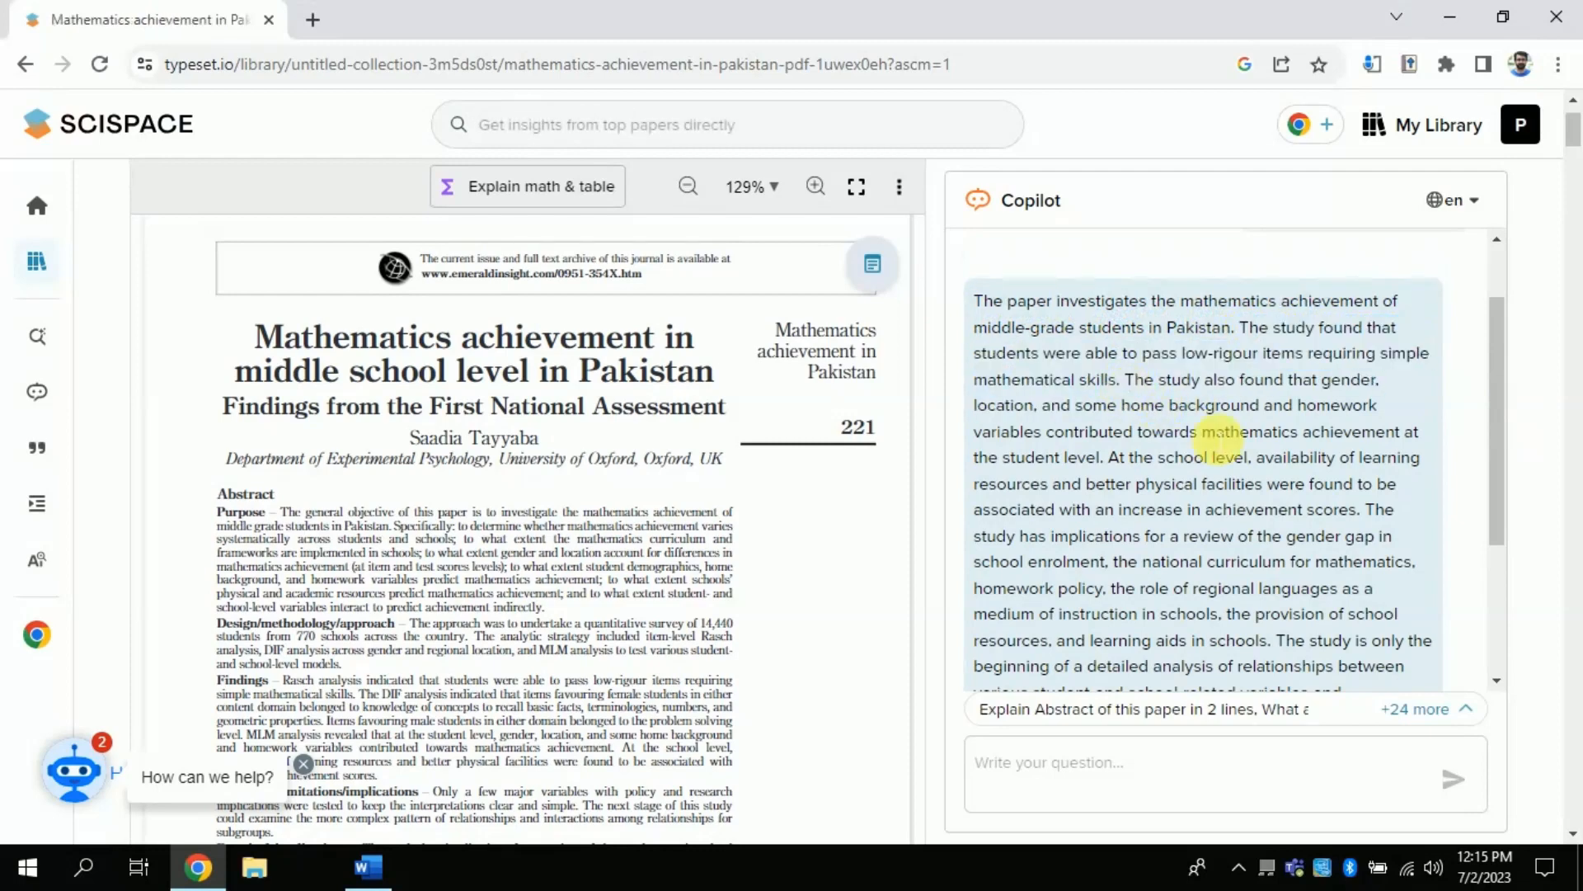
drag(1498, 396, 1497, 594)
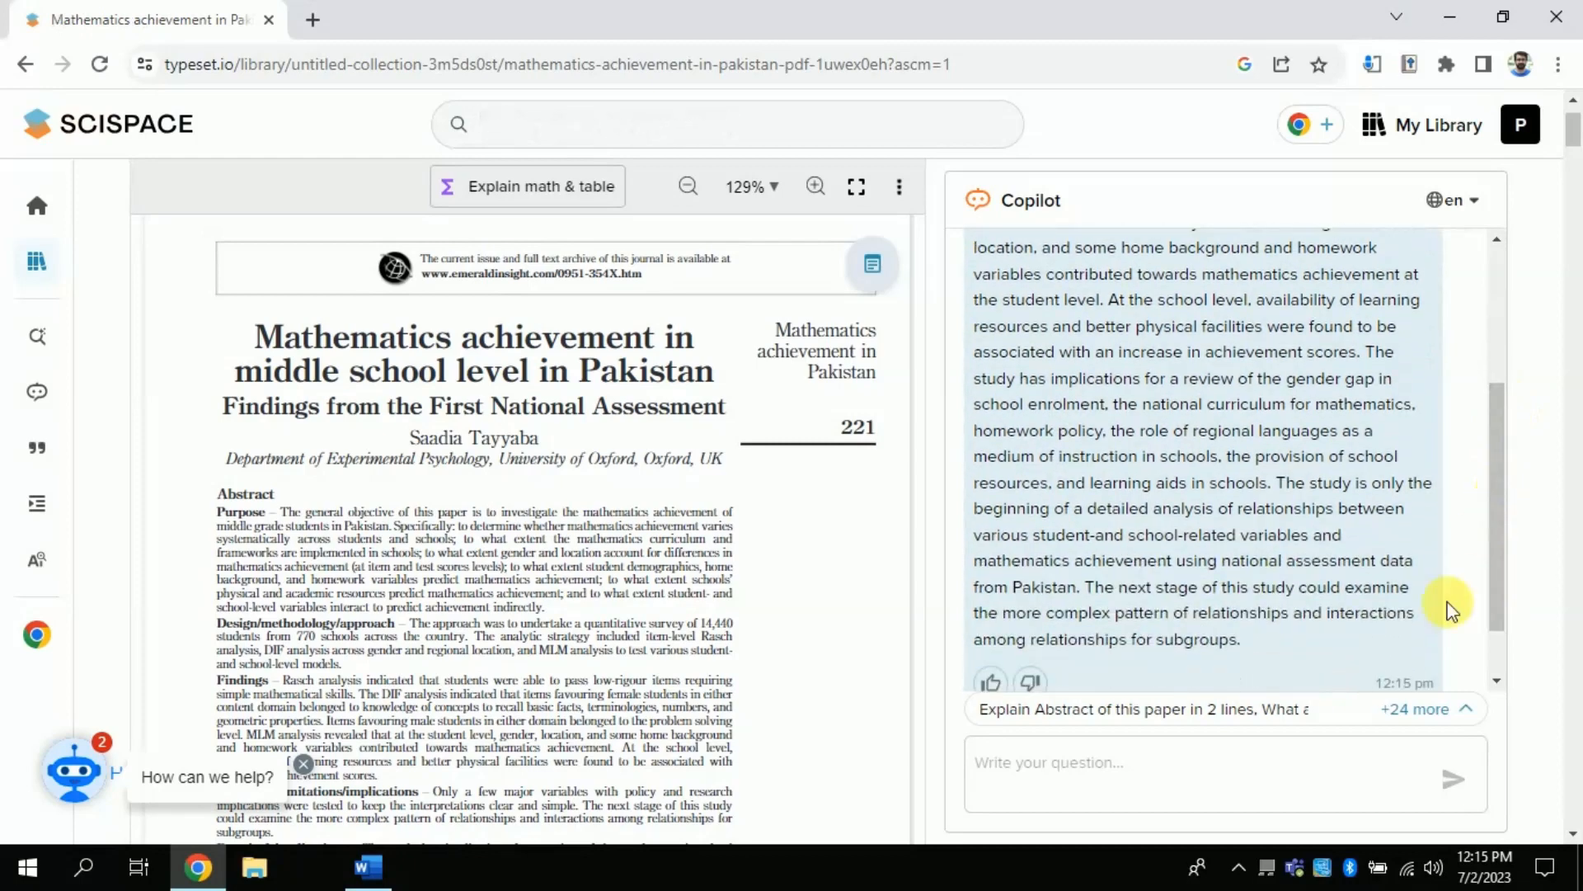
click(1255, 773)
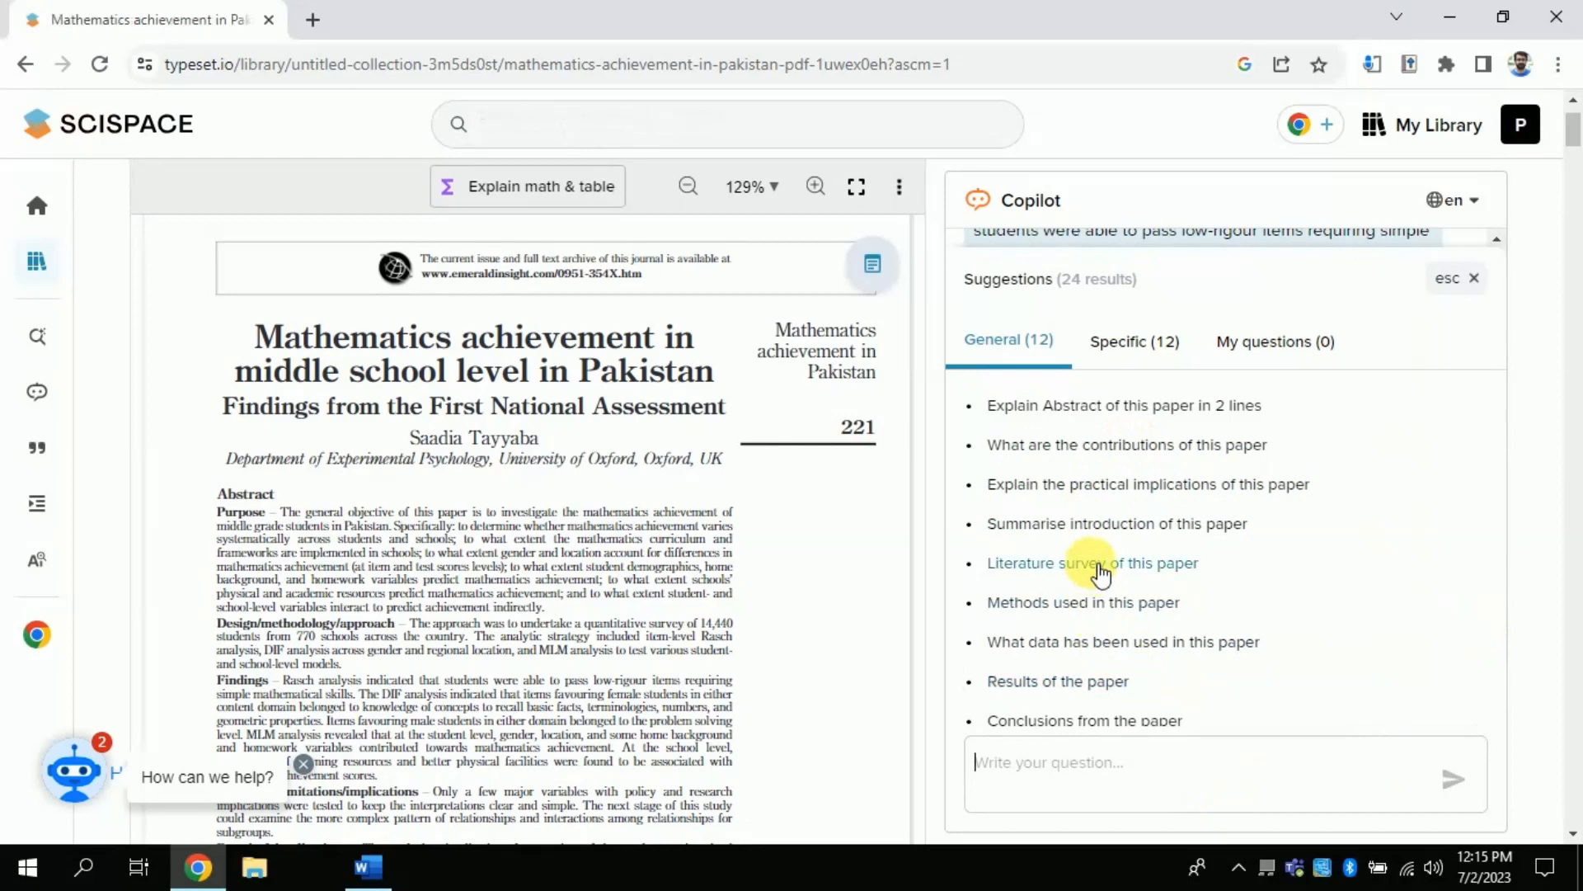
- Ask Copilot for the paper's methods and highlight the 14,440 students and item-level Rasch analysis phrases
click(1080, 602)
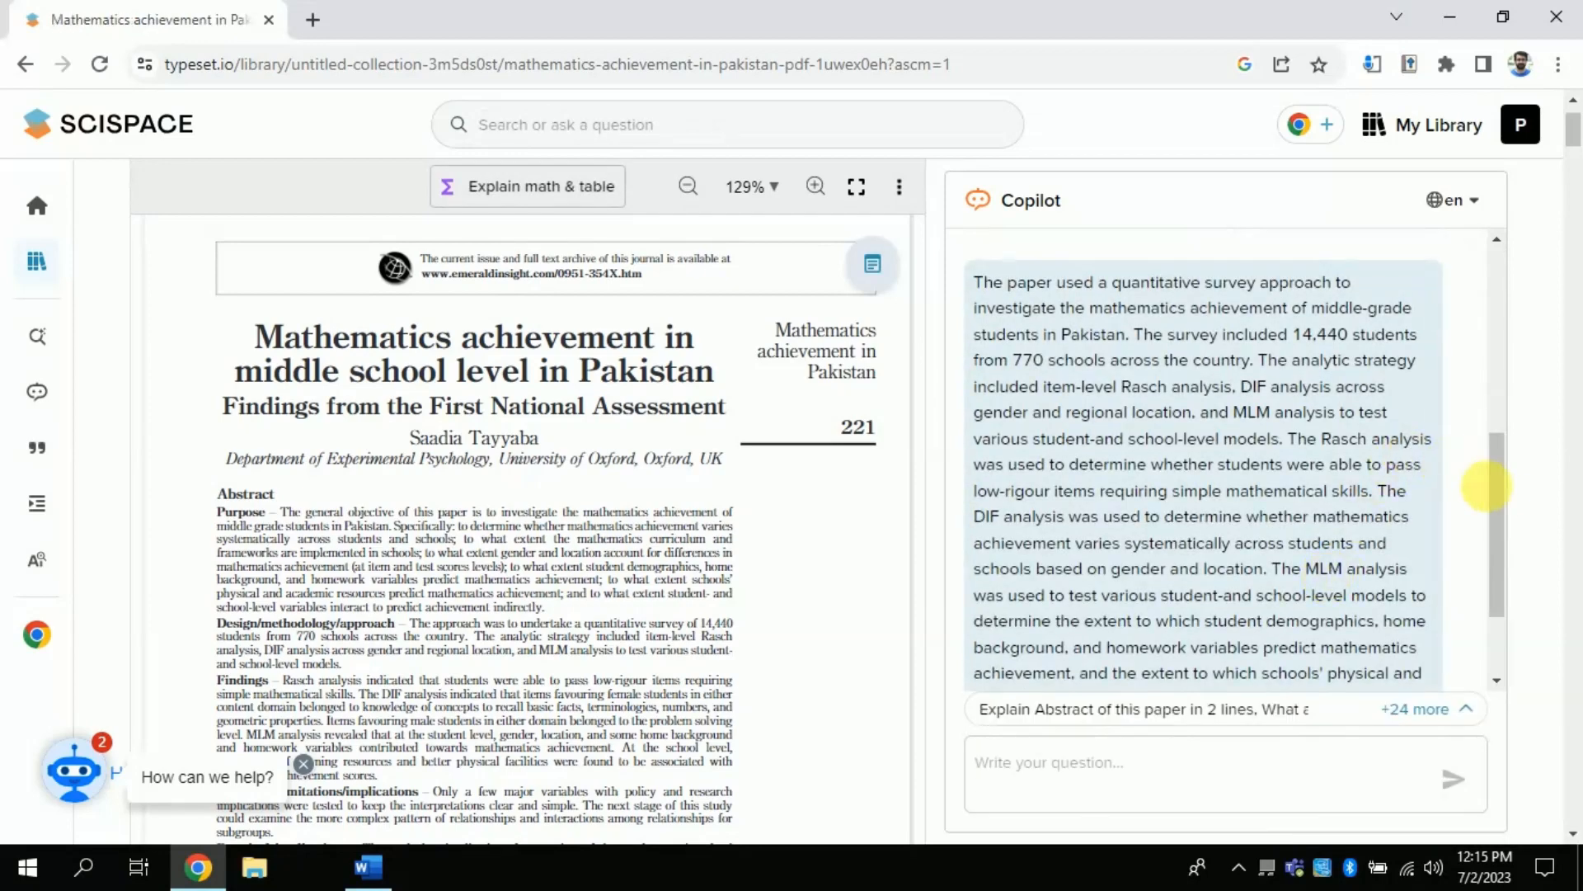
drag(1495, 495, 1495, 458)
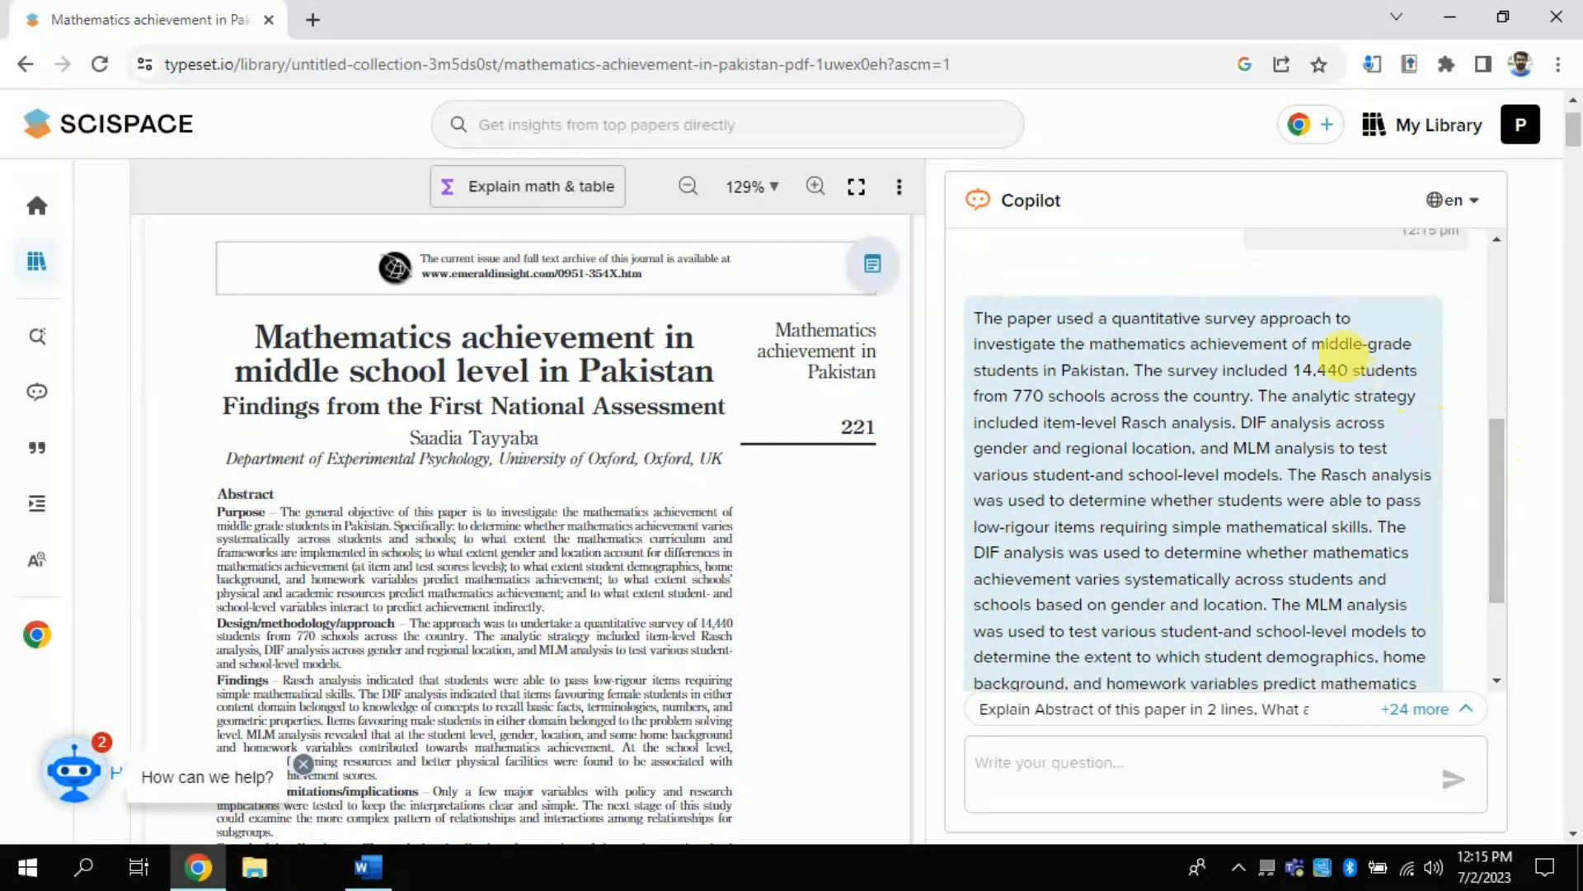
drag(1294, 371, 1413, 371)
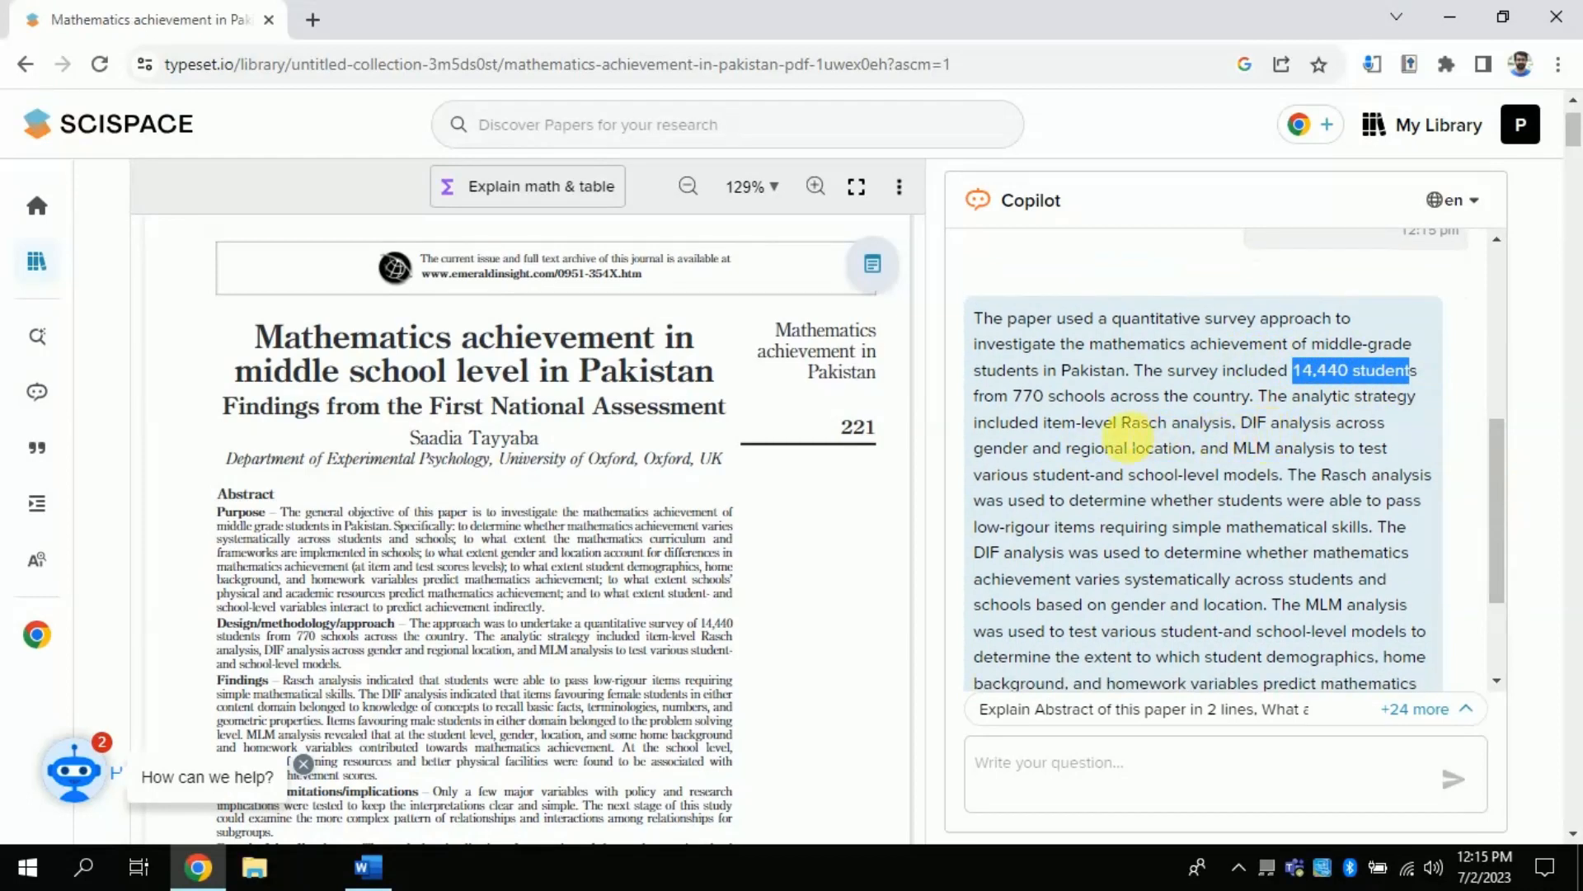
drag(1045, 424, 1237, 423)
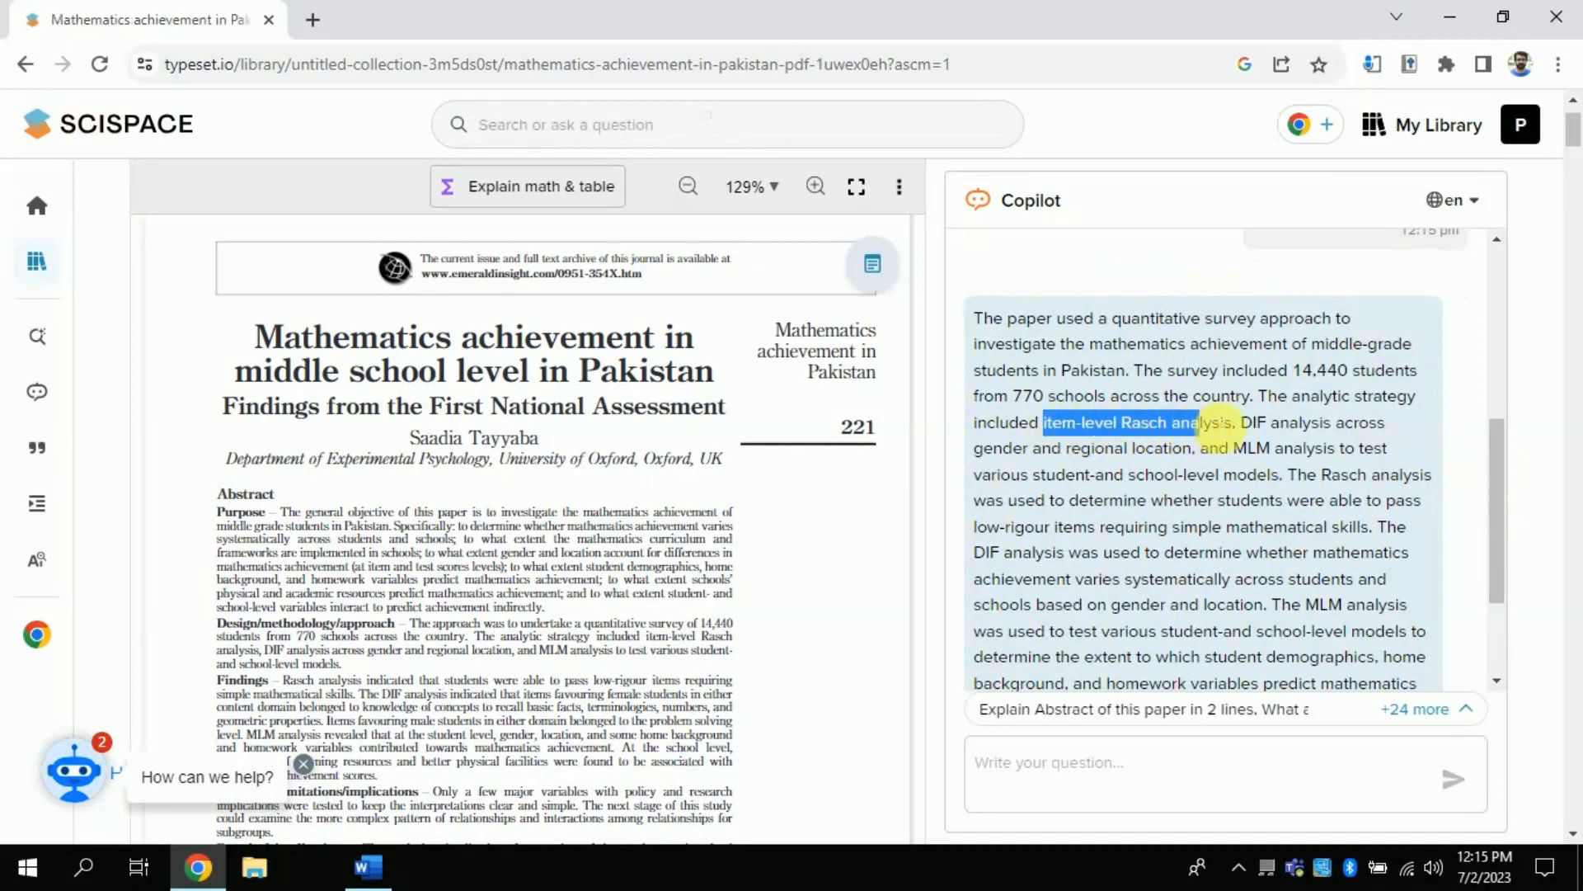
click(1253, 448)
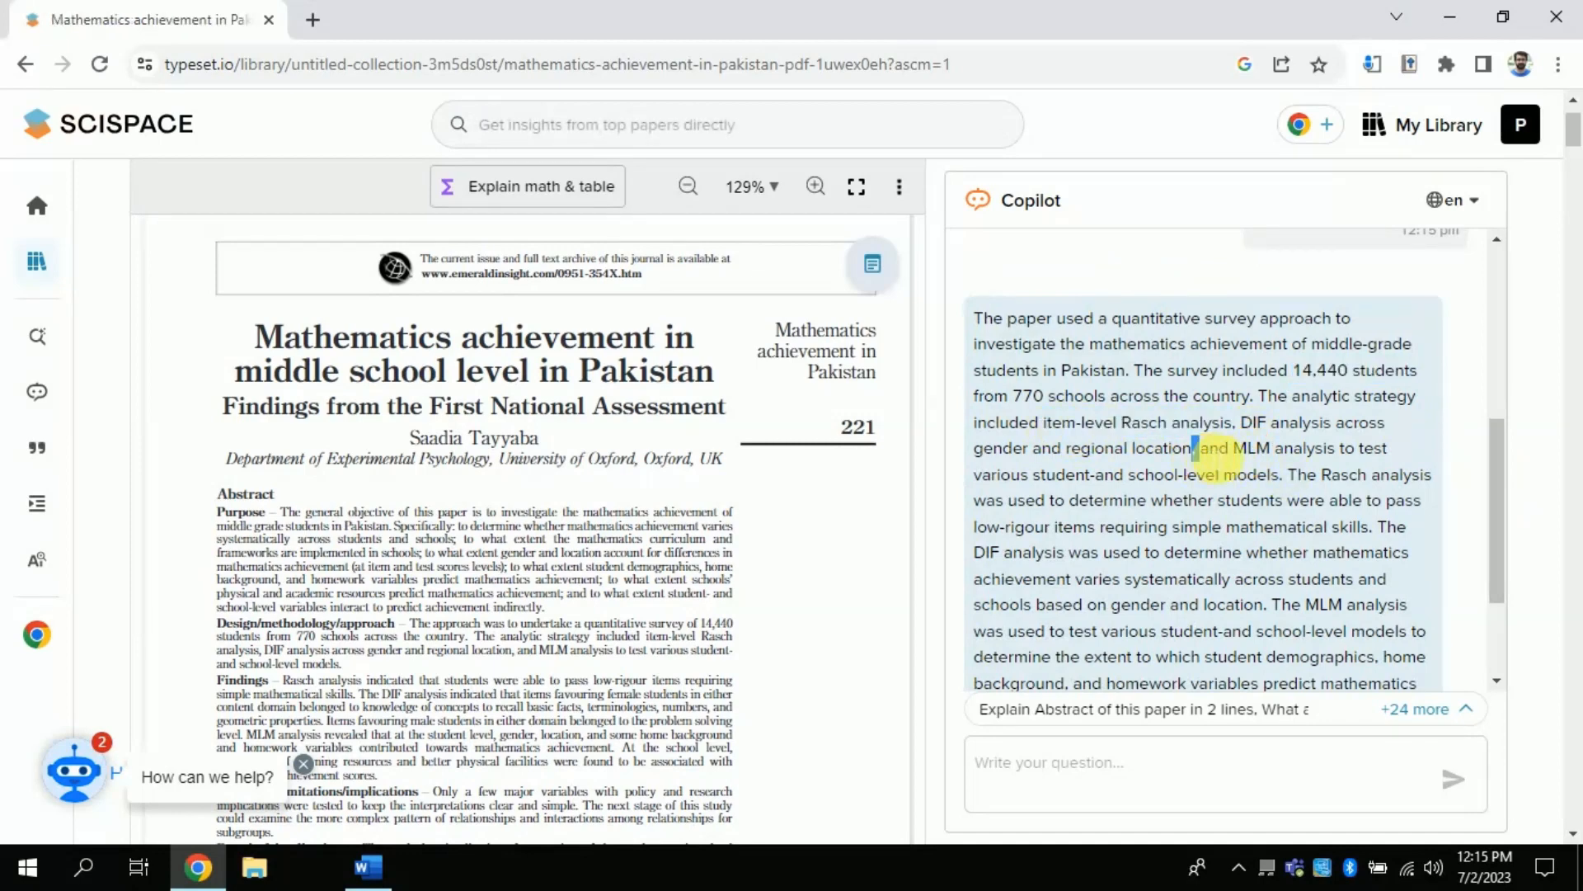
- Highlight the MLM analysis and Rasch analysis phrases in Copilot's methods answer
drag(1198, 448, 1373, 451)
click(1339, 464)
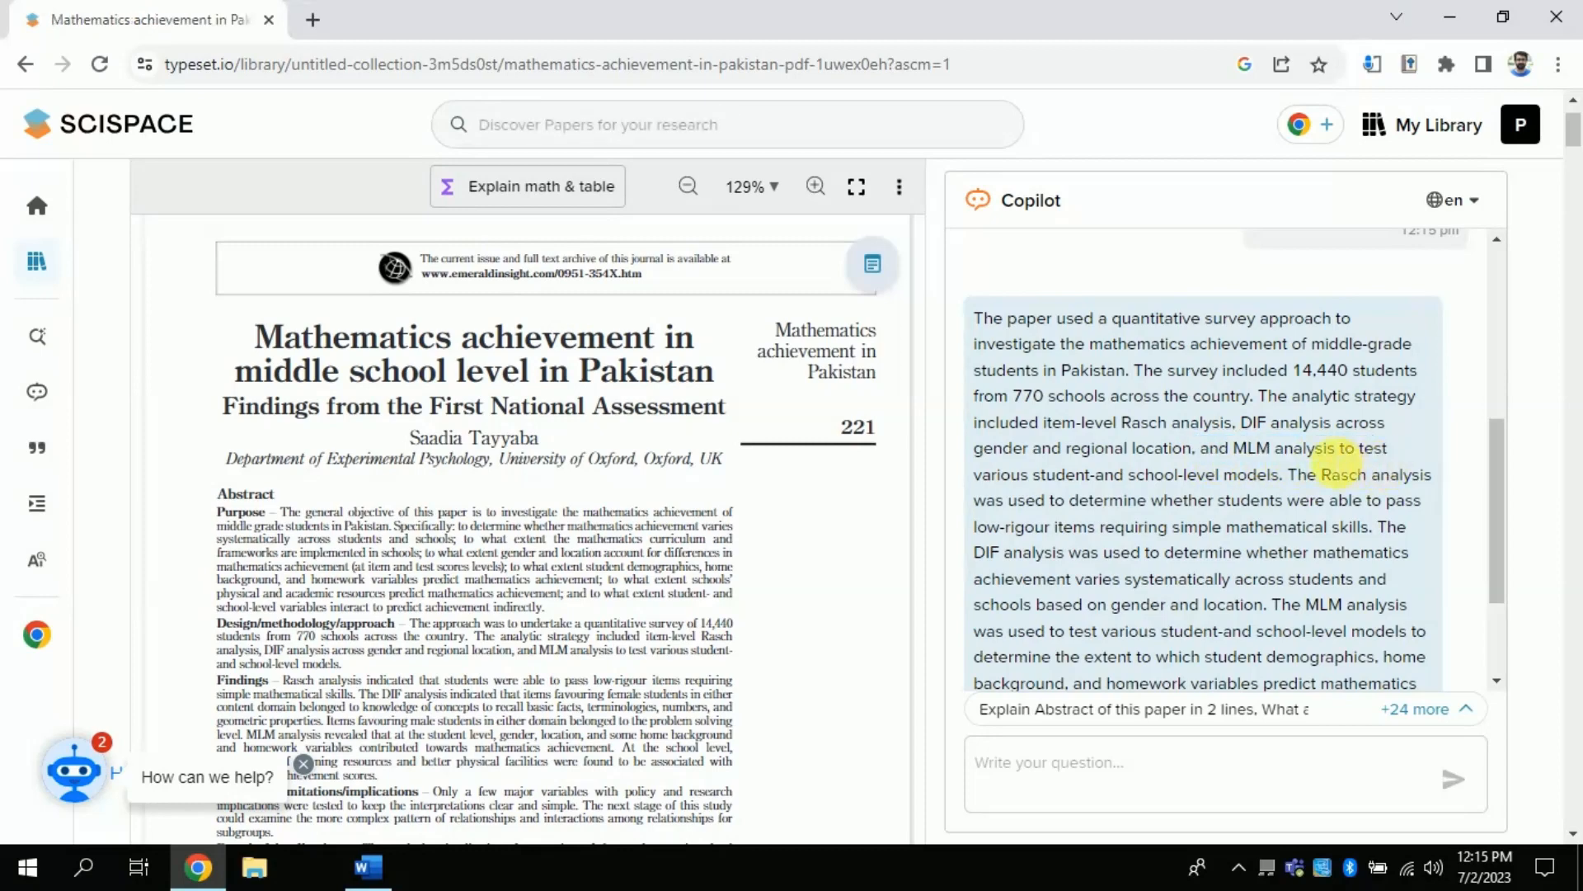
drag(1121, 421, 1206, 427)
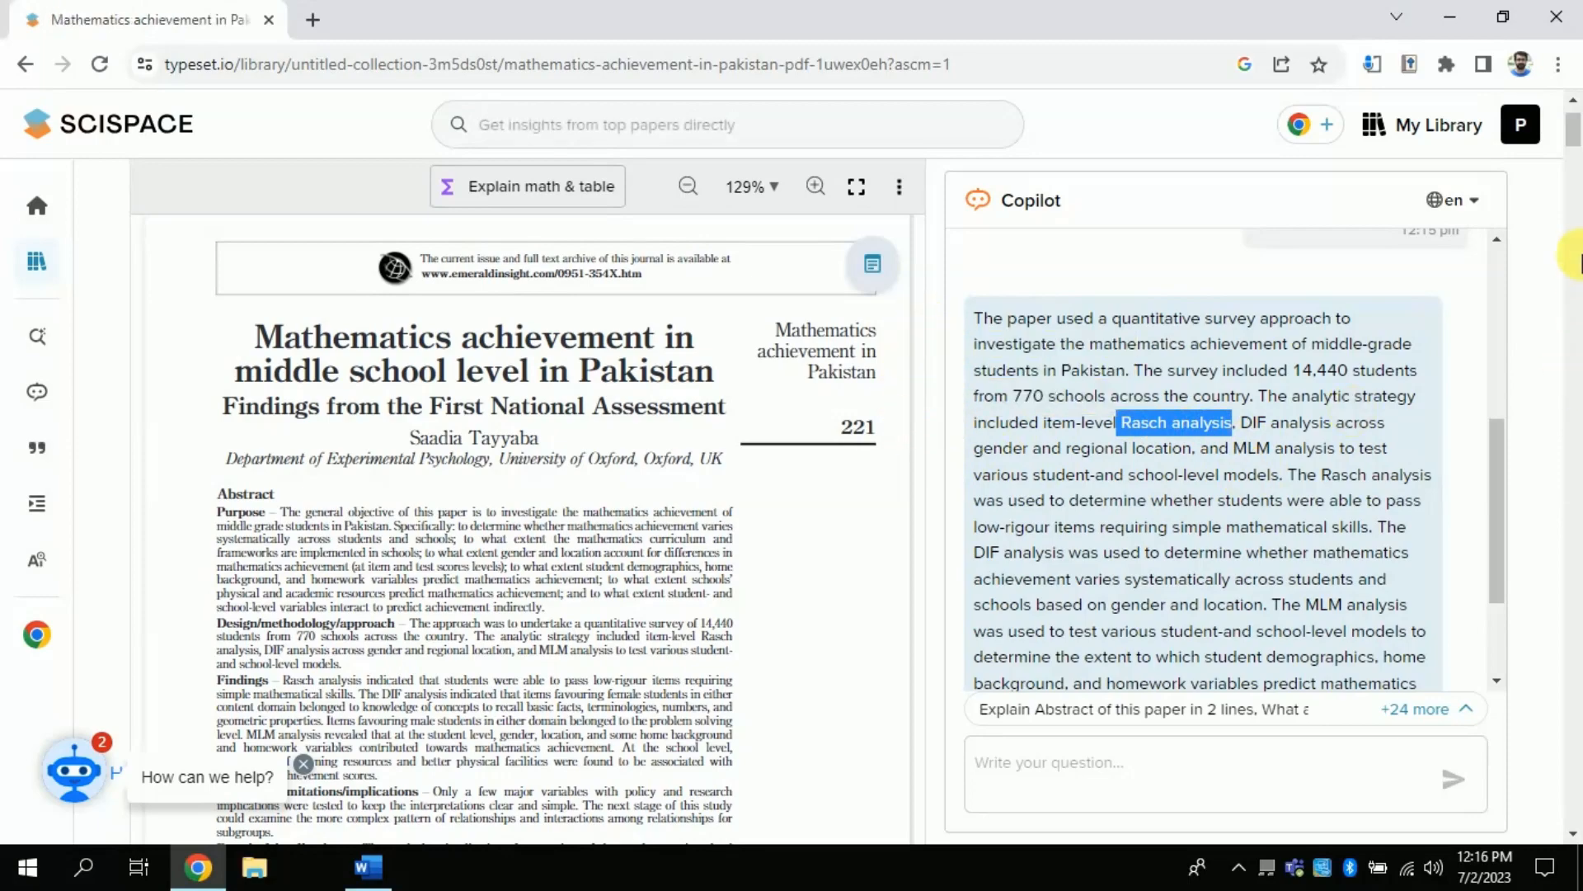
scroll(557, 495, down, 10)
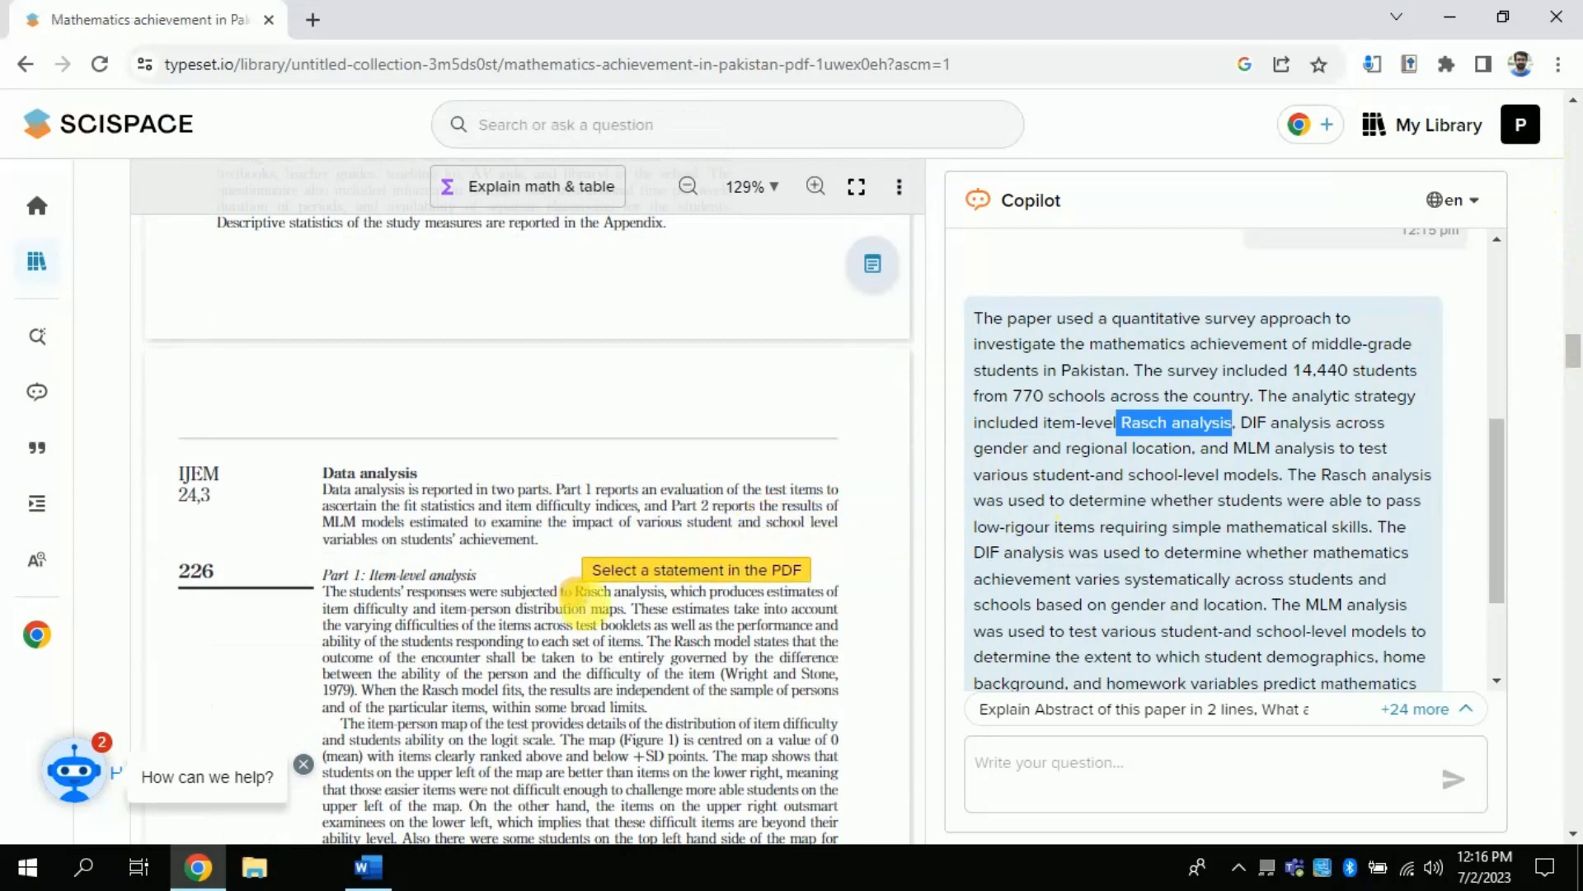
- Select 'Rasch analysis' in the paper's text and have Copilot explain it
drag(571, 591, 669, 600)
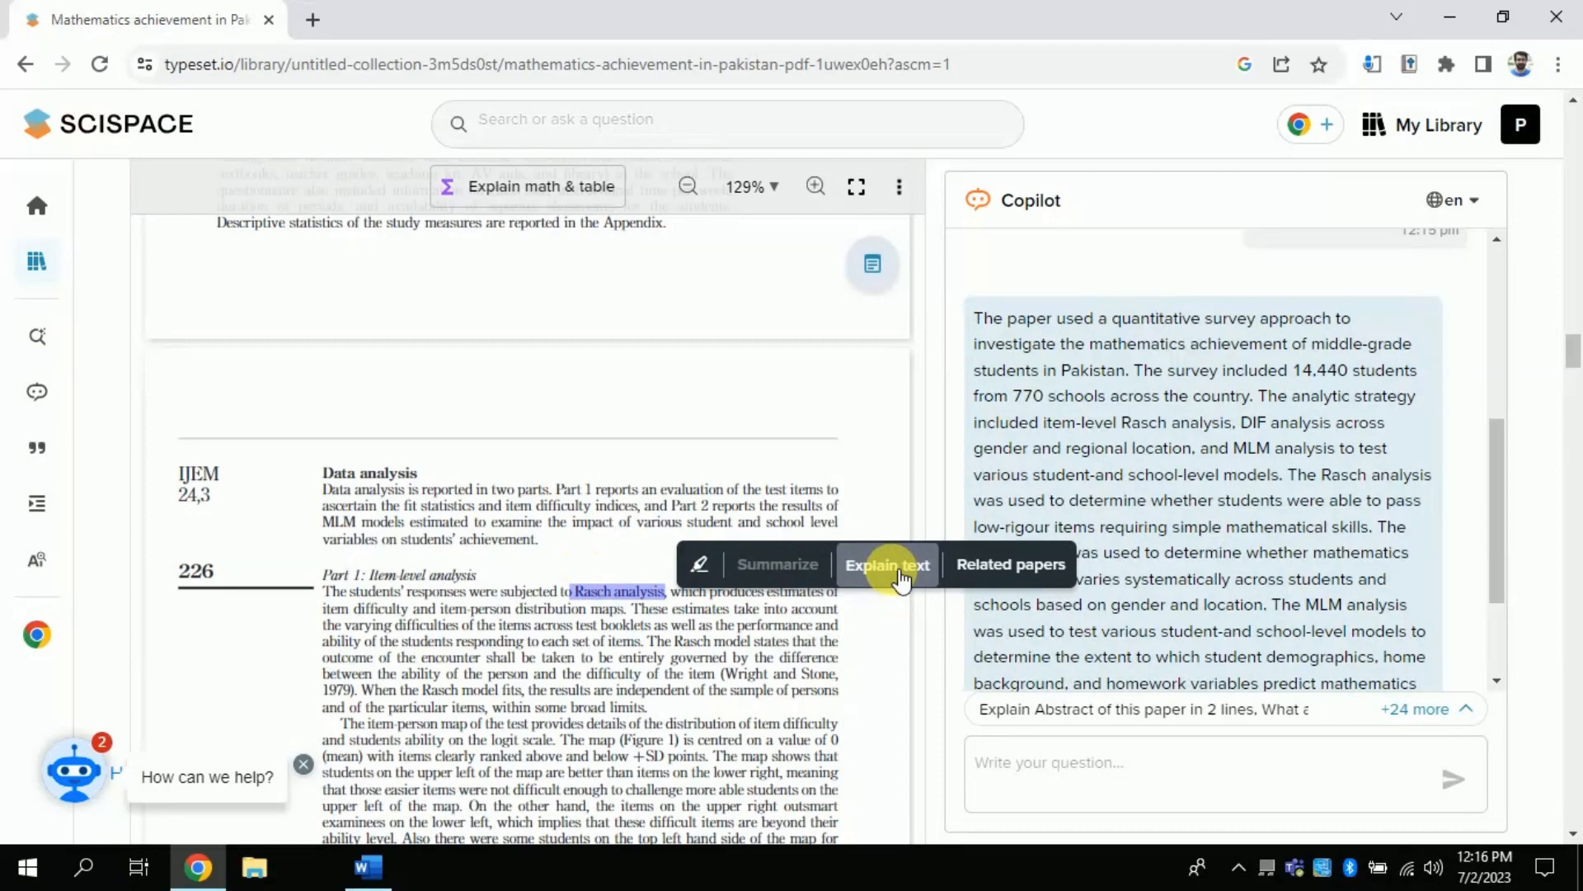
click(886, 565)
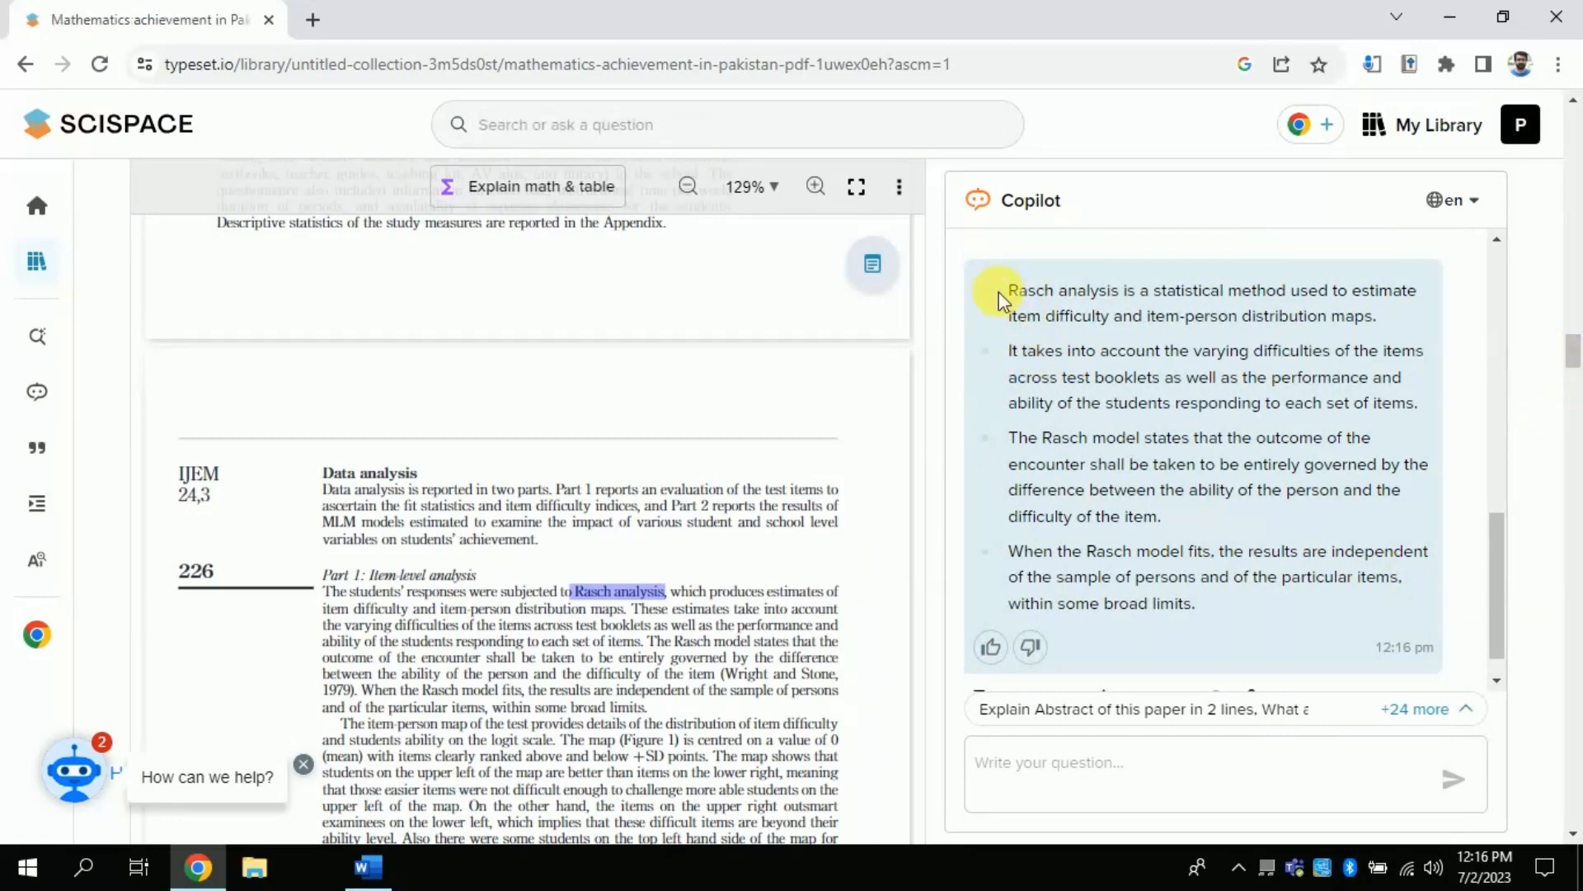
- Highlight the Rasch analysis definition and the second point of Copilot's explanation
drag(1010, 289, 1413, 297)
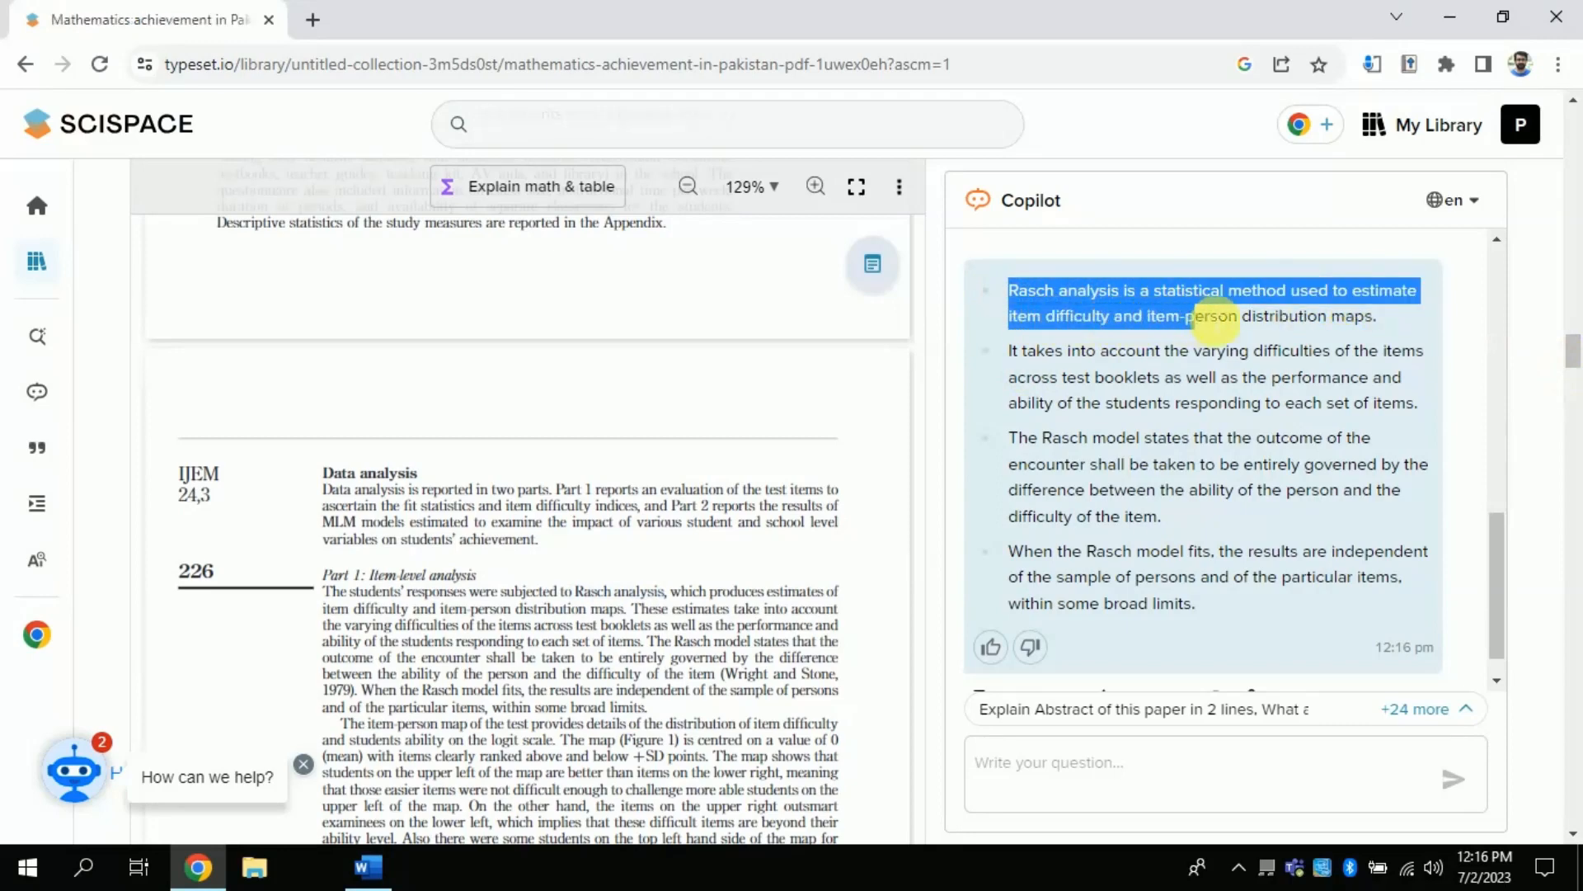
drag(1413, 303, 1353, 317)
click(1219, 371)
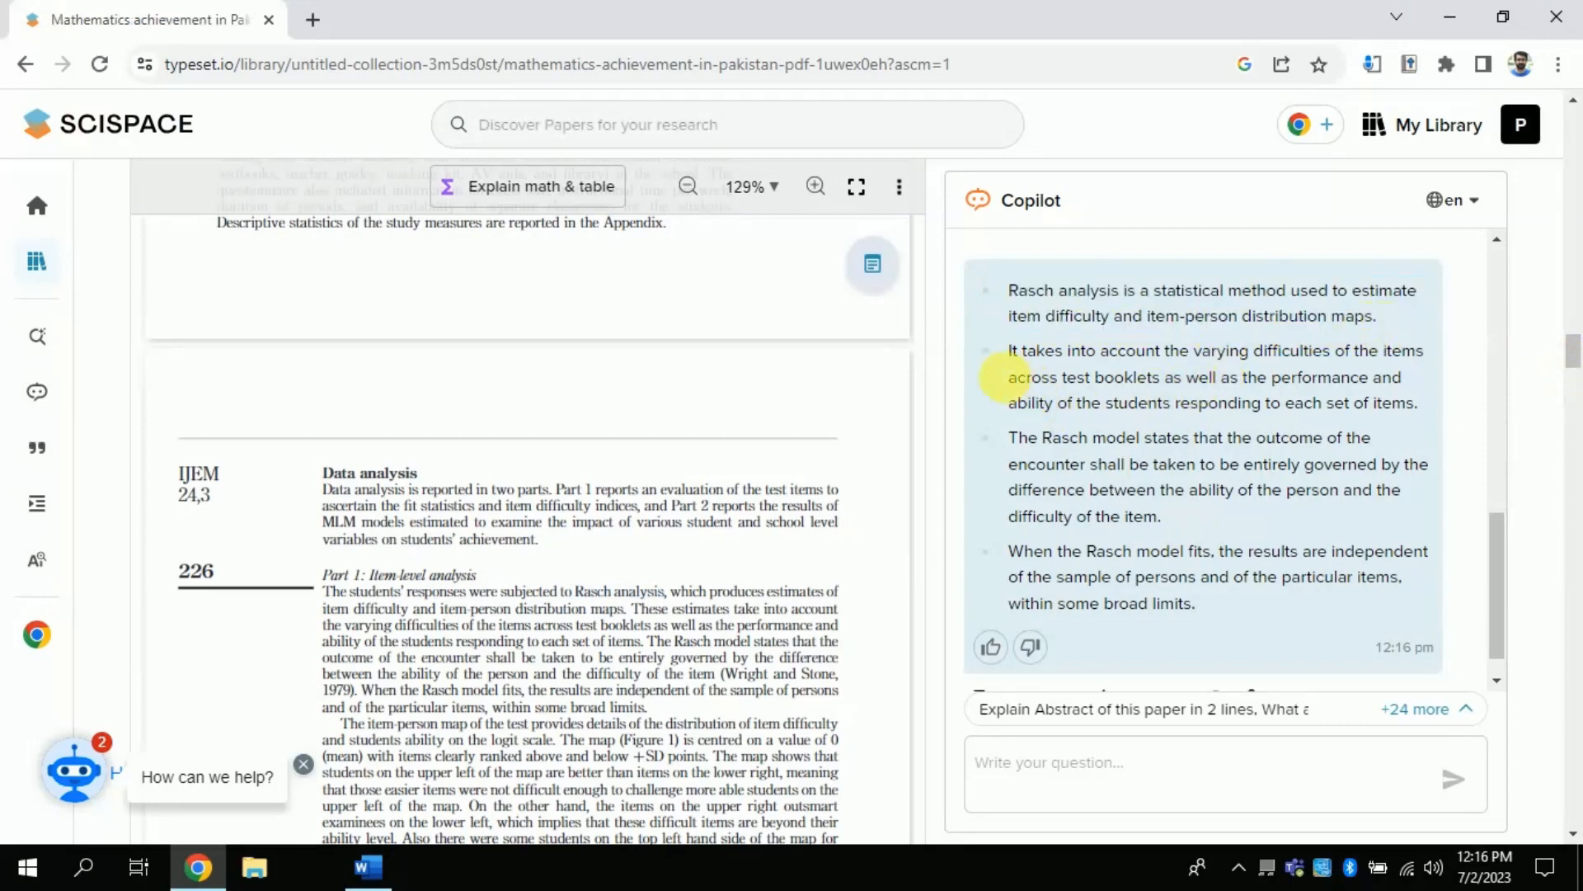
mouse_move(1007, 353)
mouse_down()
mouse_move(1423, 357)
mouse_move(1416, 403)
mouse_up()
click(1453, 480)
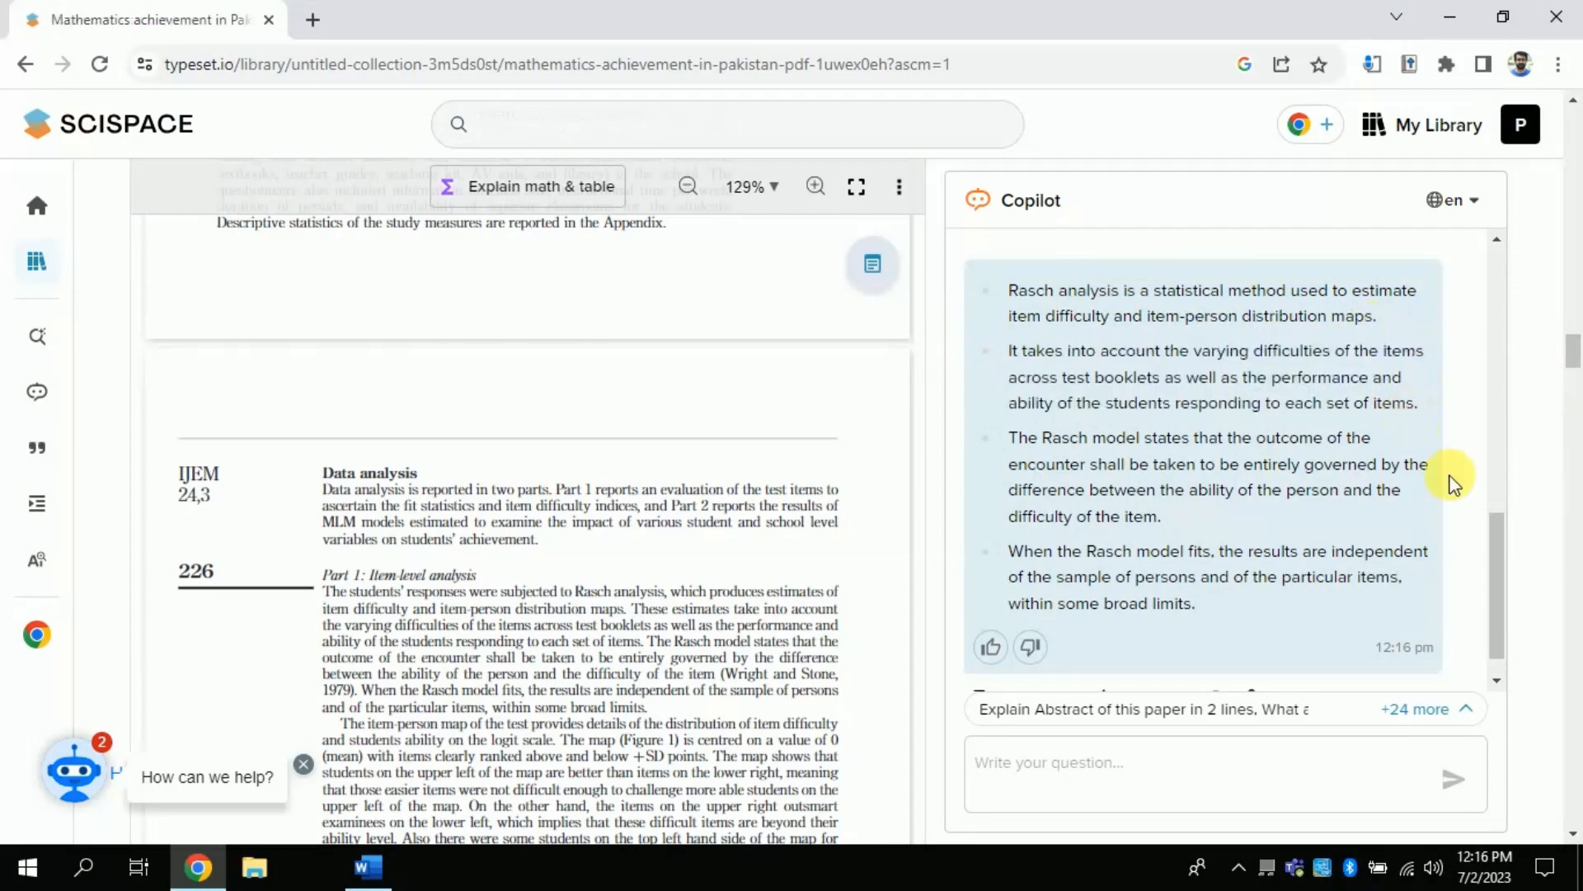
drag(1506, 552, 1497, 570)
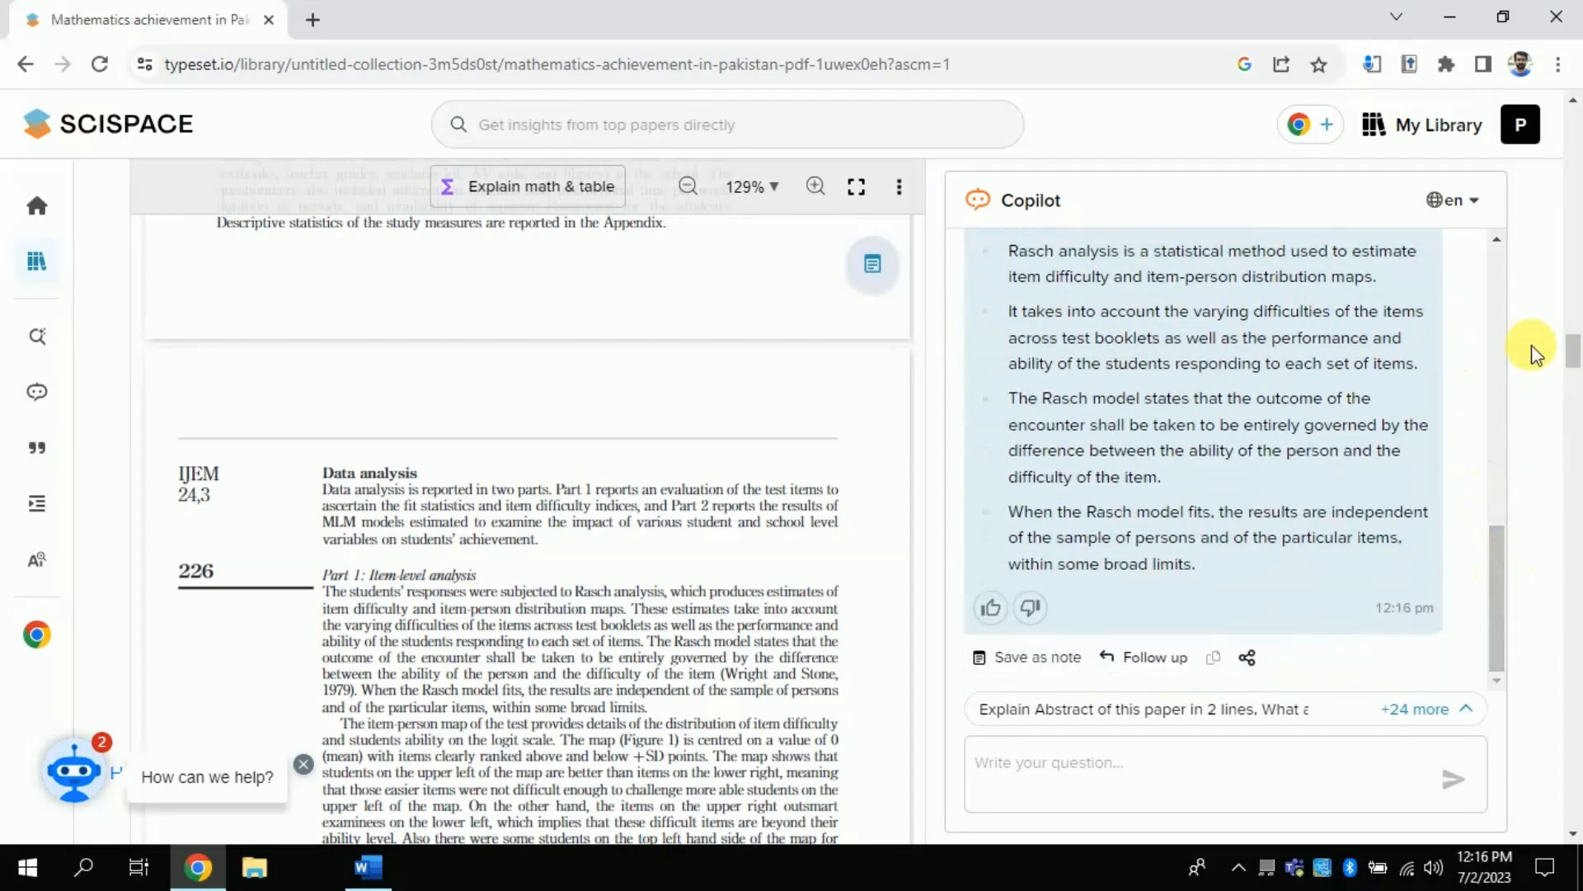
scroll(557, 557, down, 1)
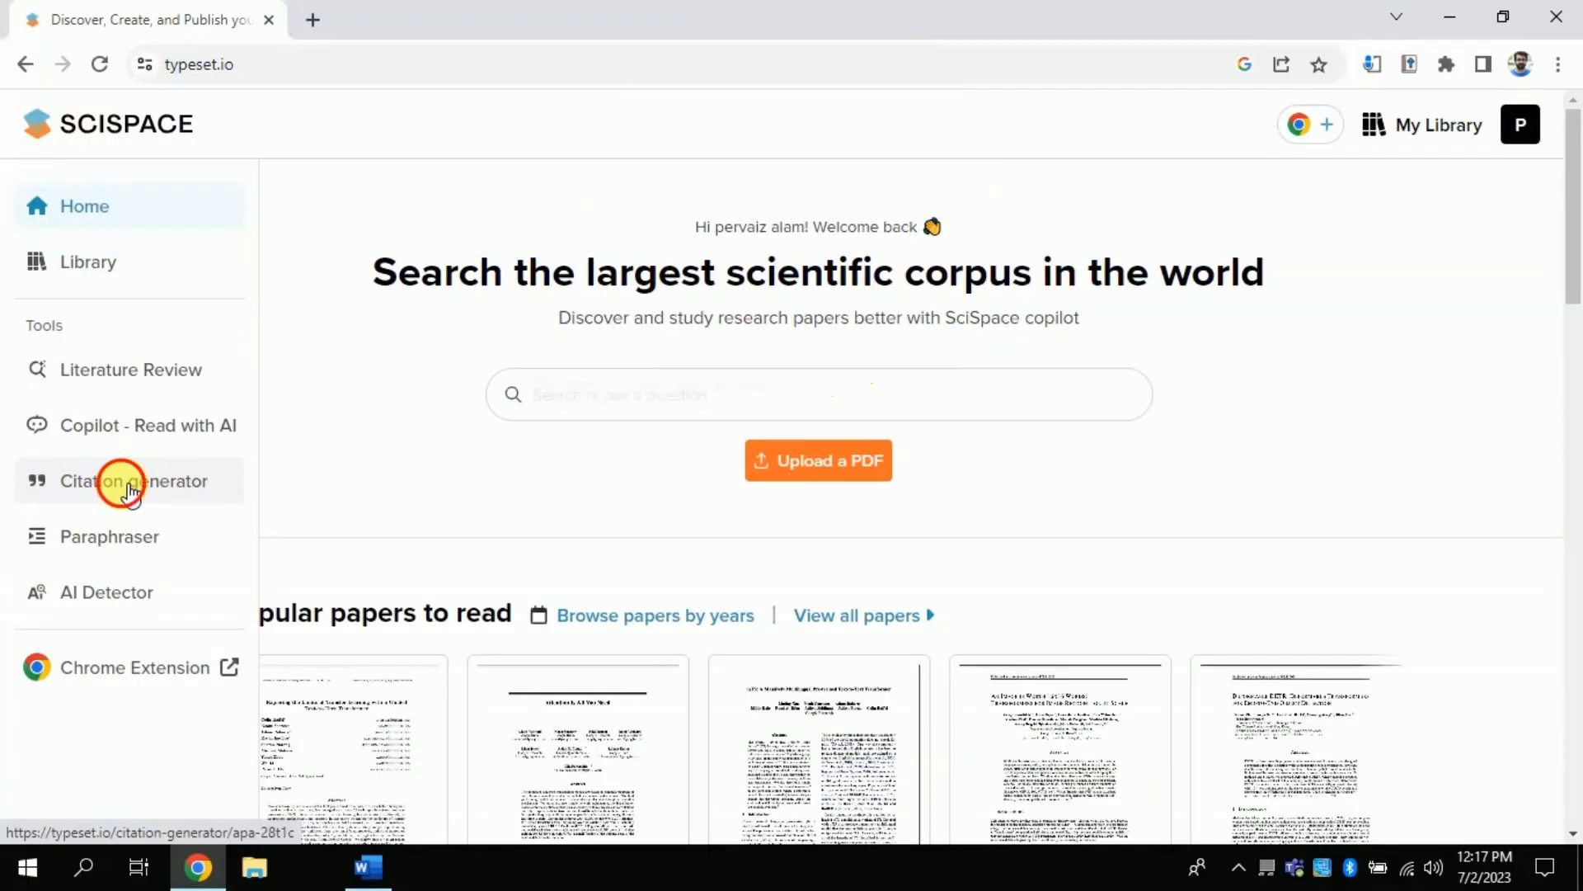
click(124, 484)
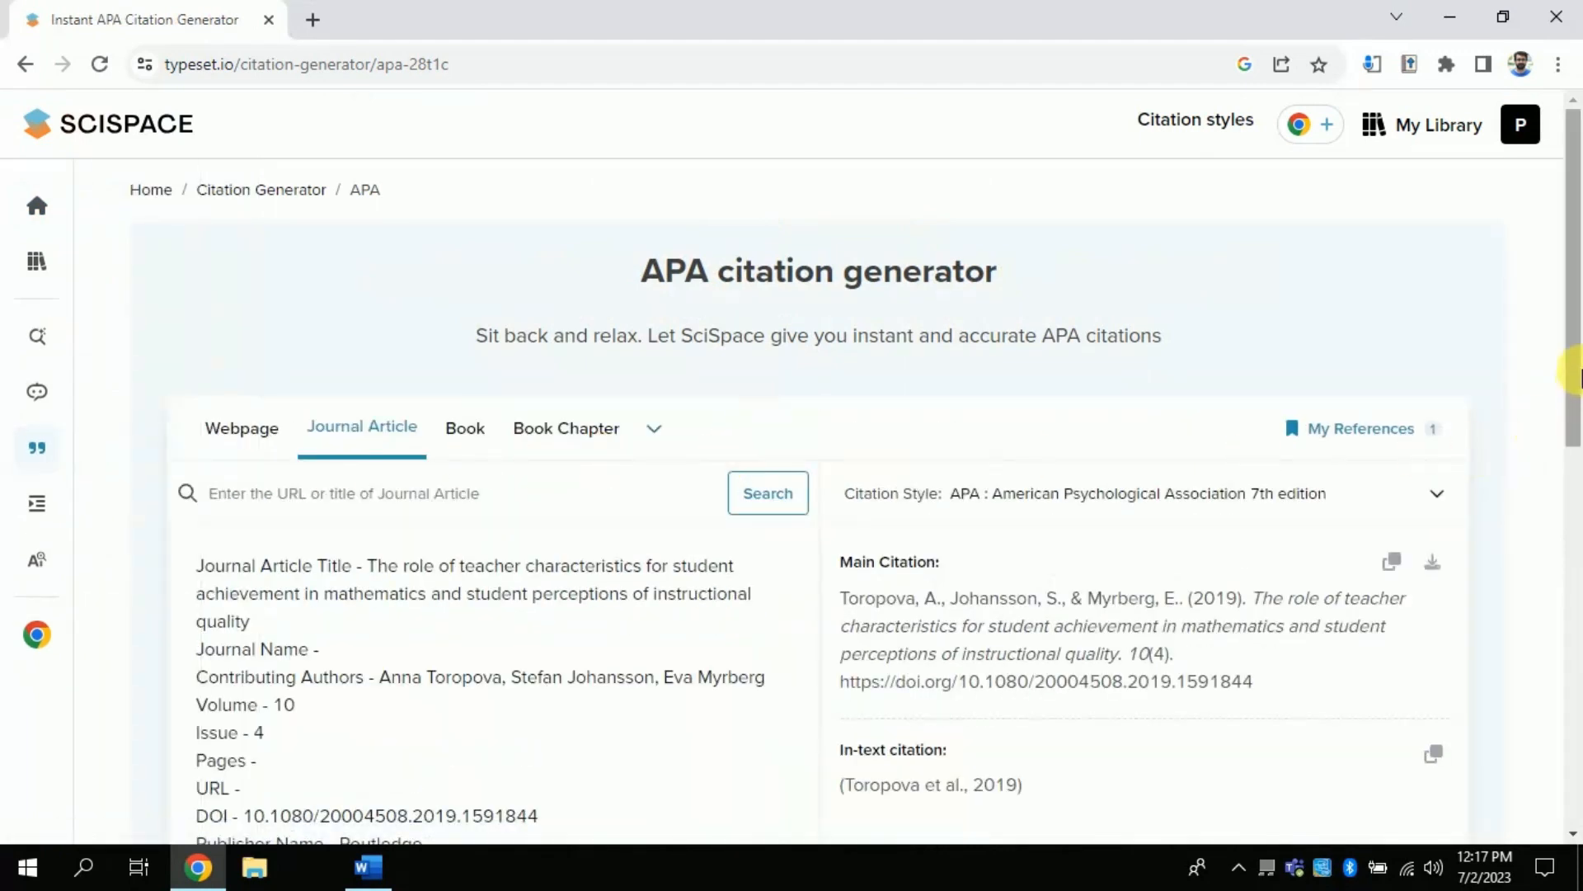
drag(1575, 371, 1575, 374)
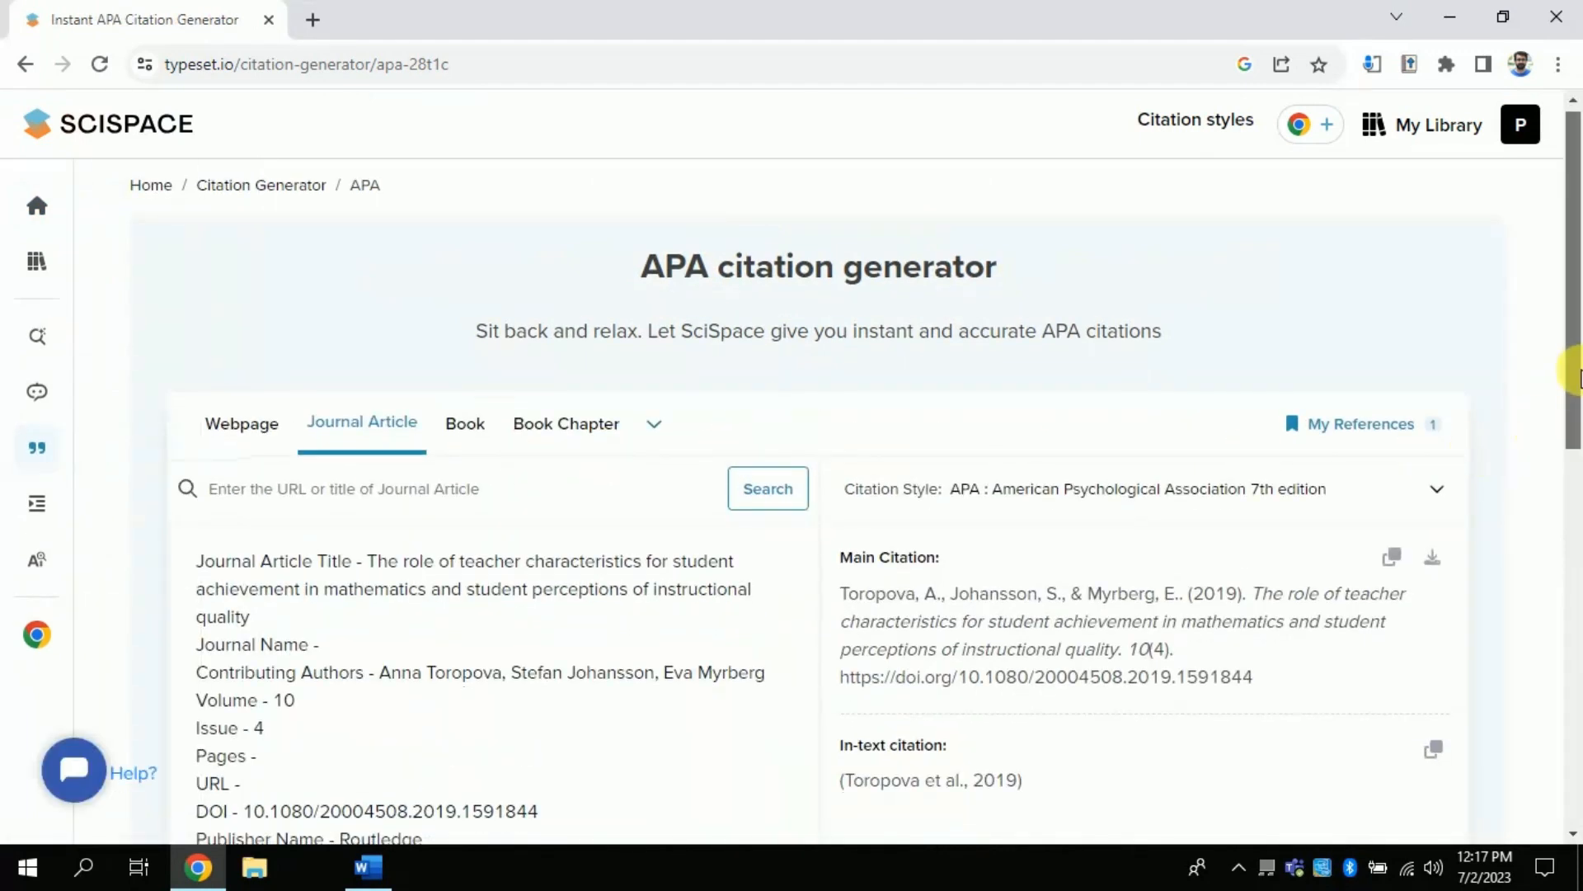
click(1445, 494)
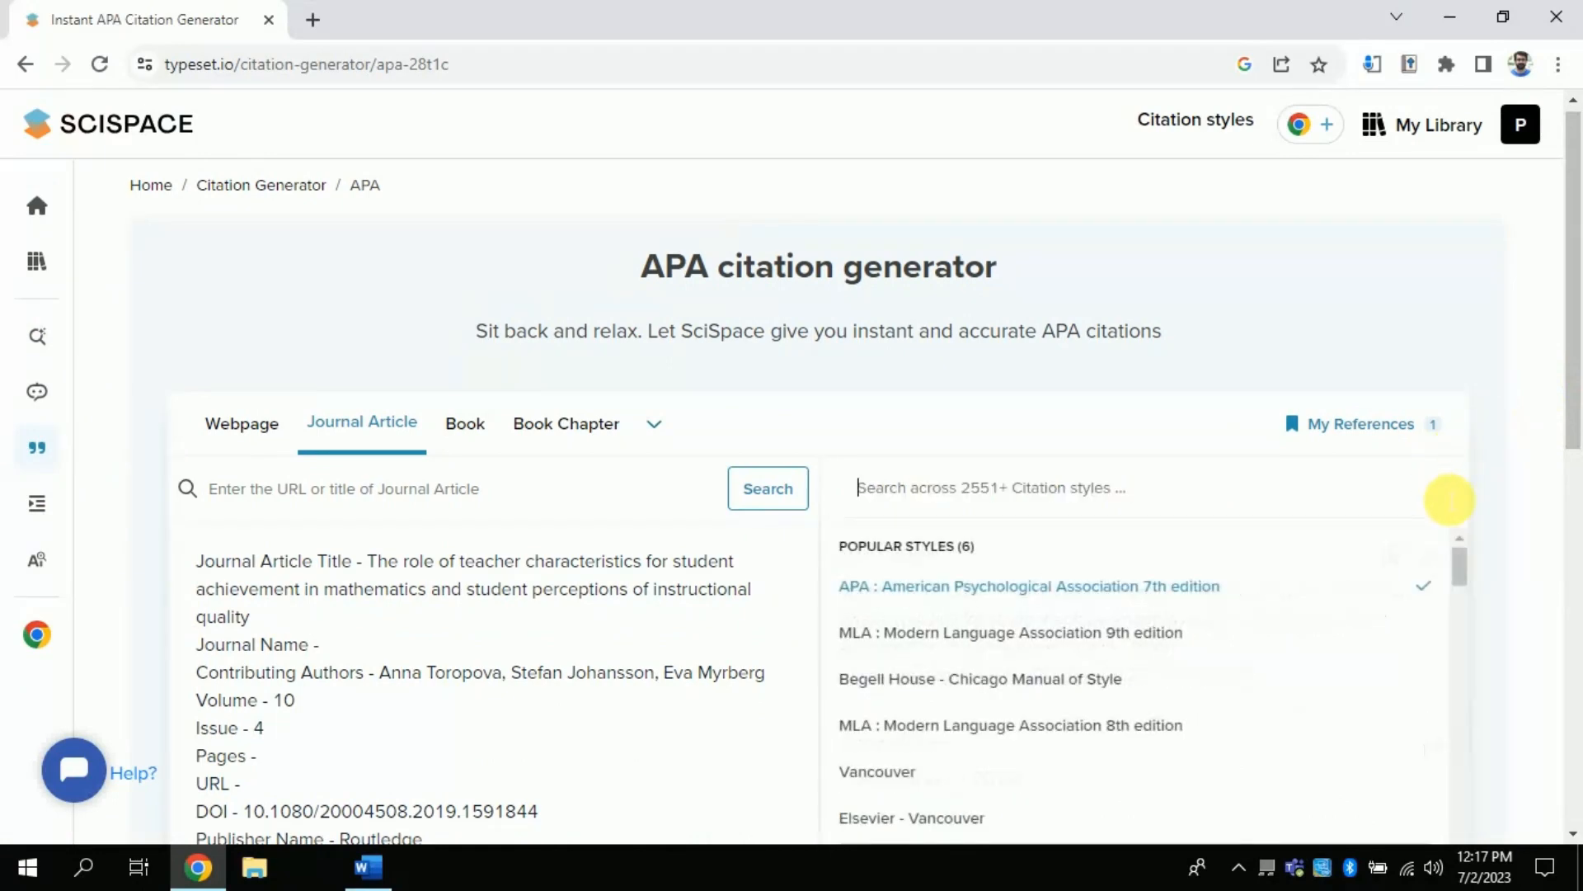
click(1448, 495)
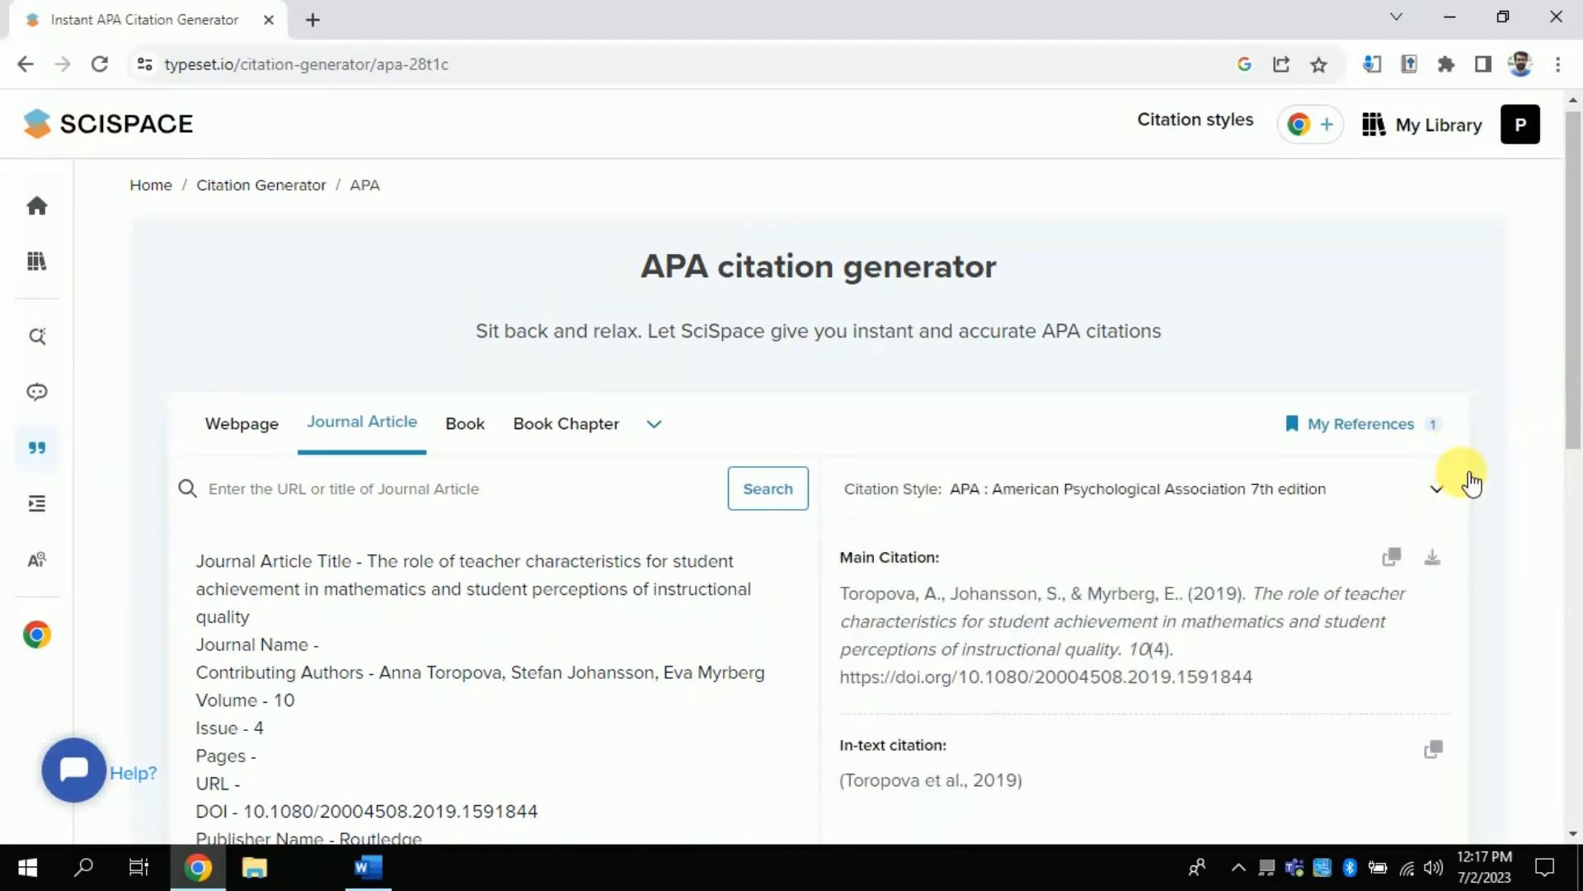
mouse_move(1574, 372)
mouse_down()
mouse_move(1574, 440)
mouse_move(1573, 383)
mouse_up()
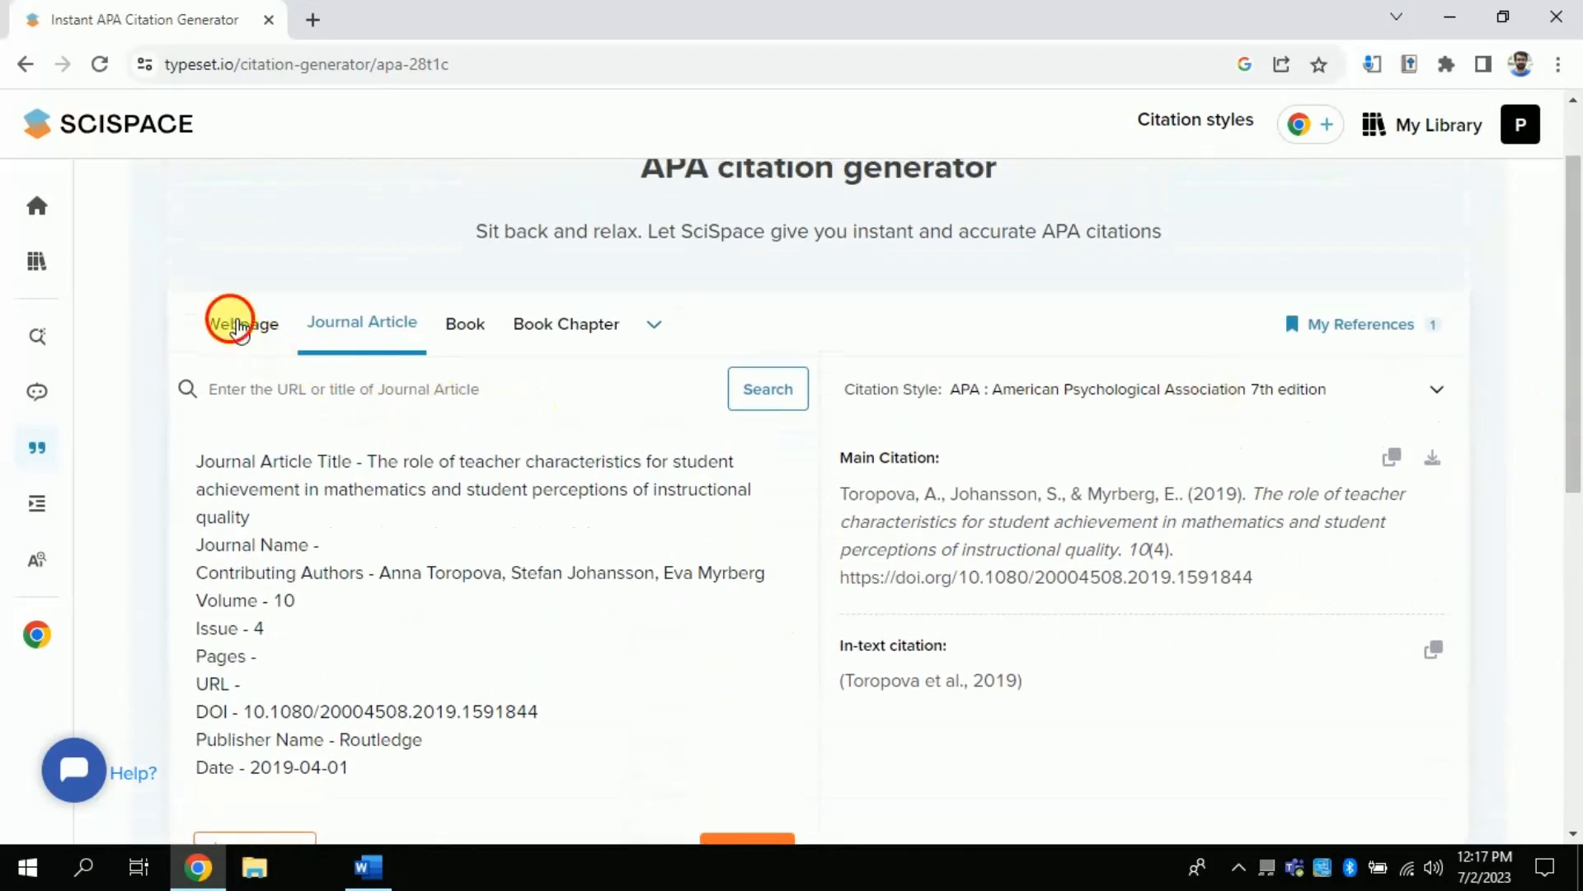
- Browse the Webpage, Book, Book Chapter and more source types, ending back on Journal Article
click(241, 323)
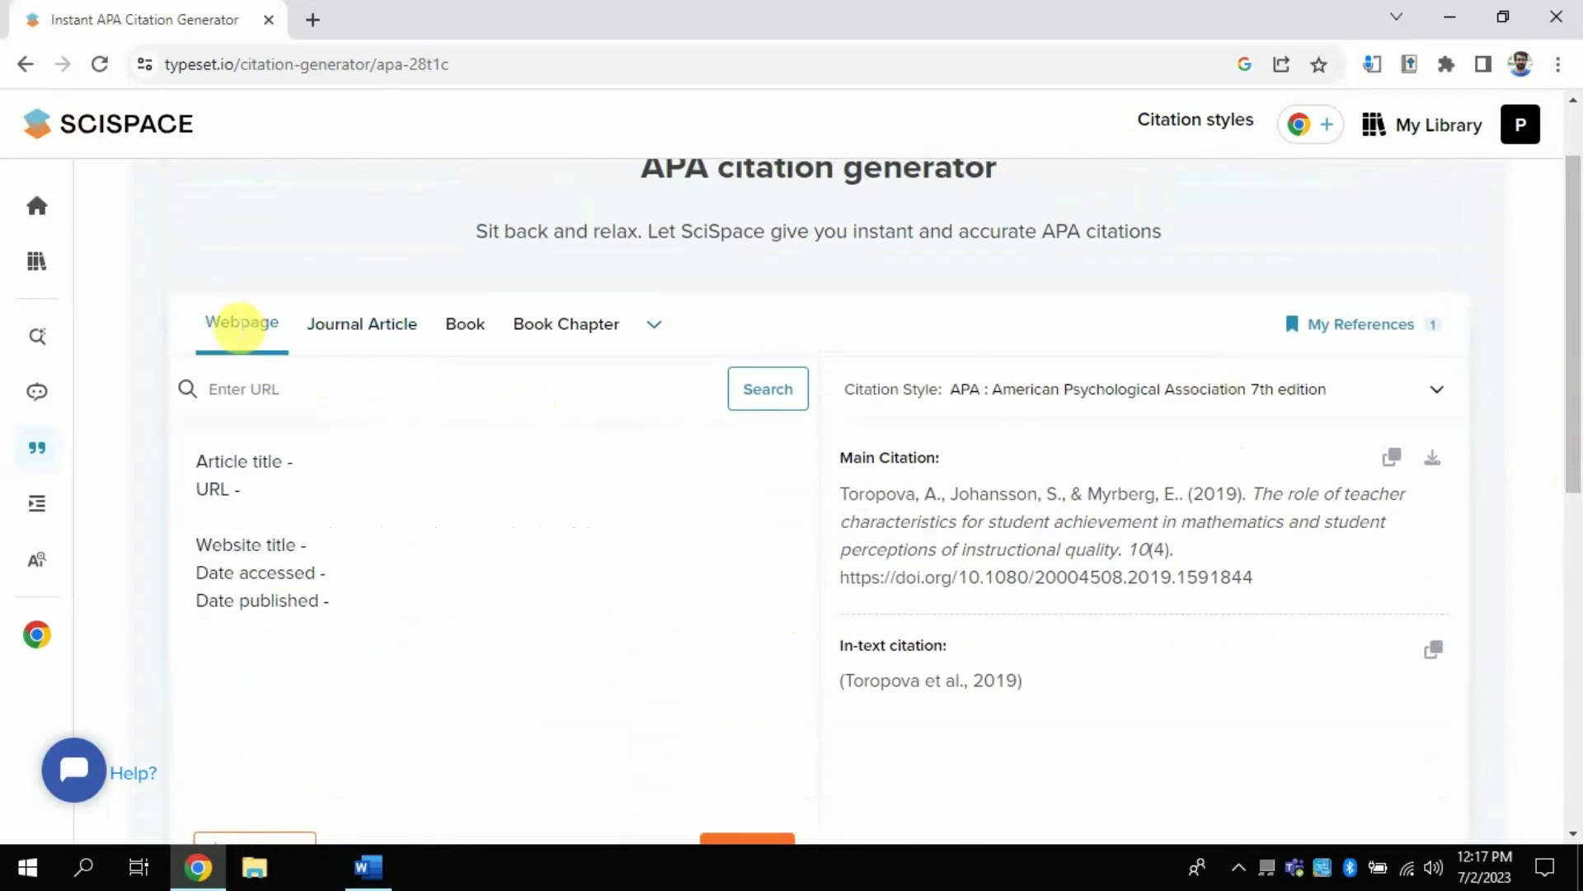
click(334, 324)
click(467, 324)
click(563, 323)
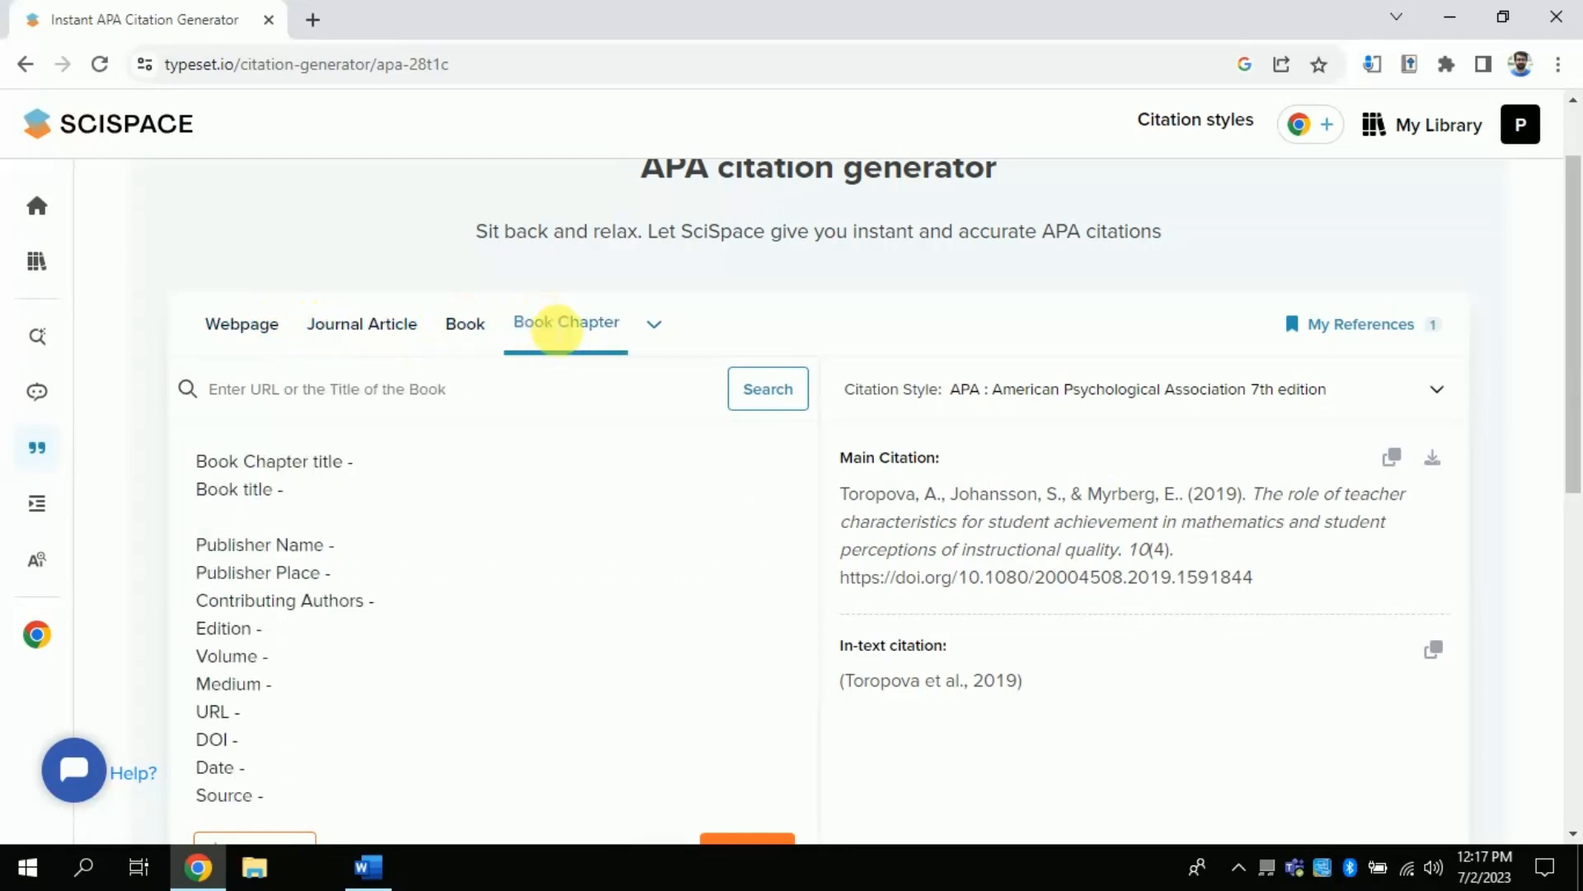
click(654, 324)
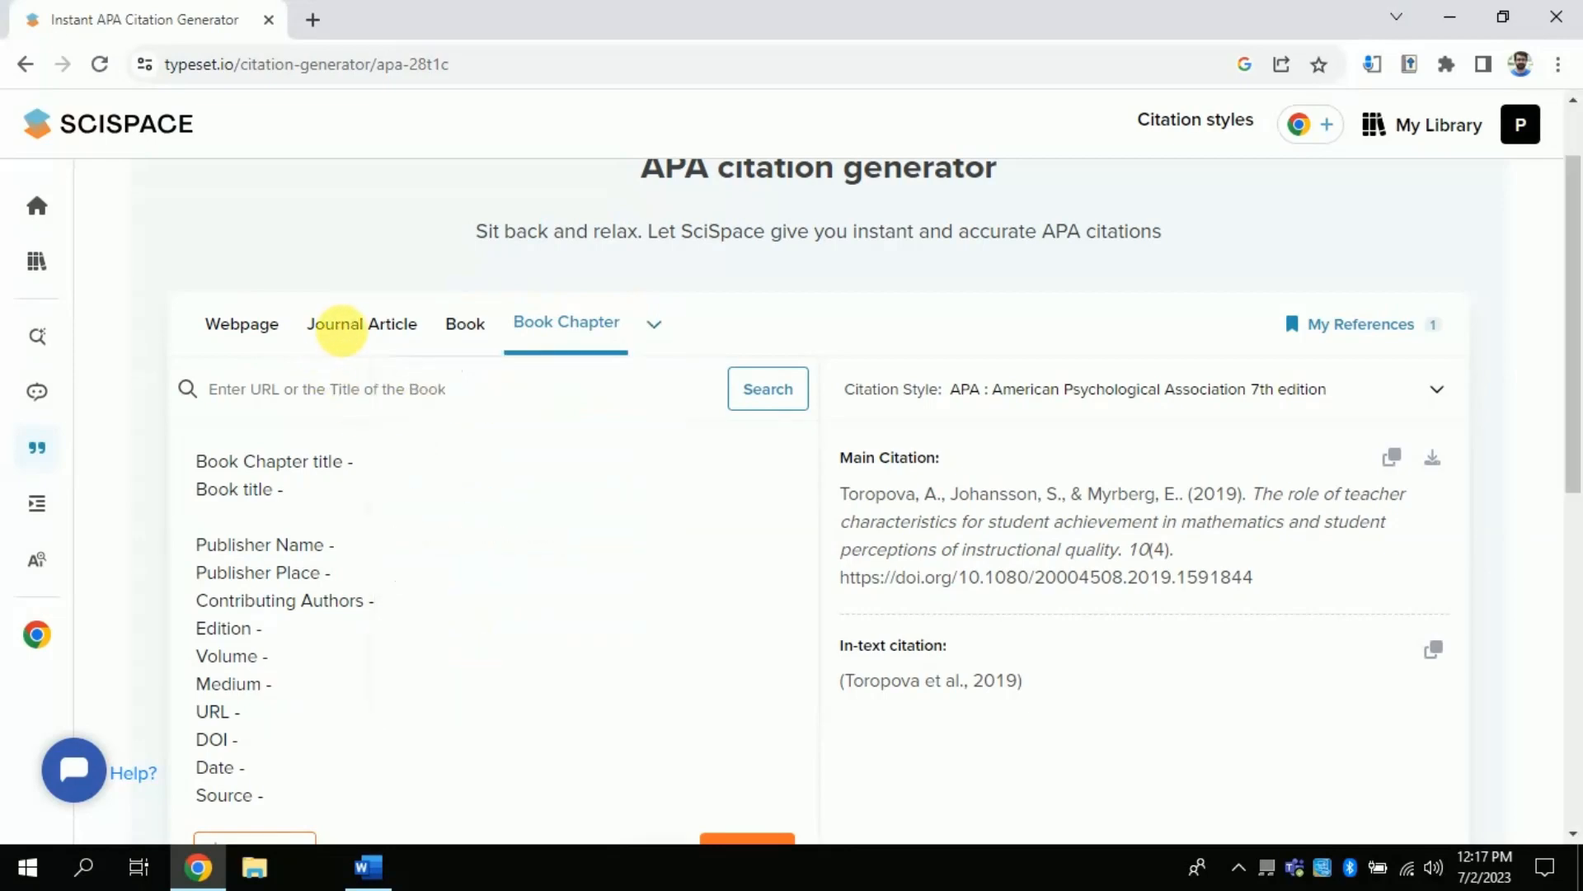
click(353, 327)
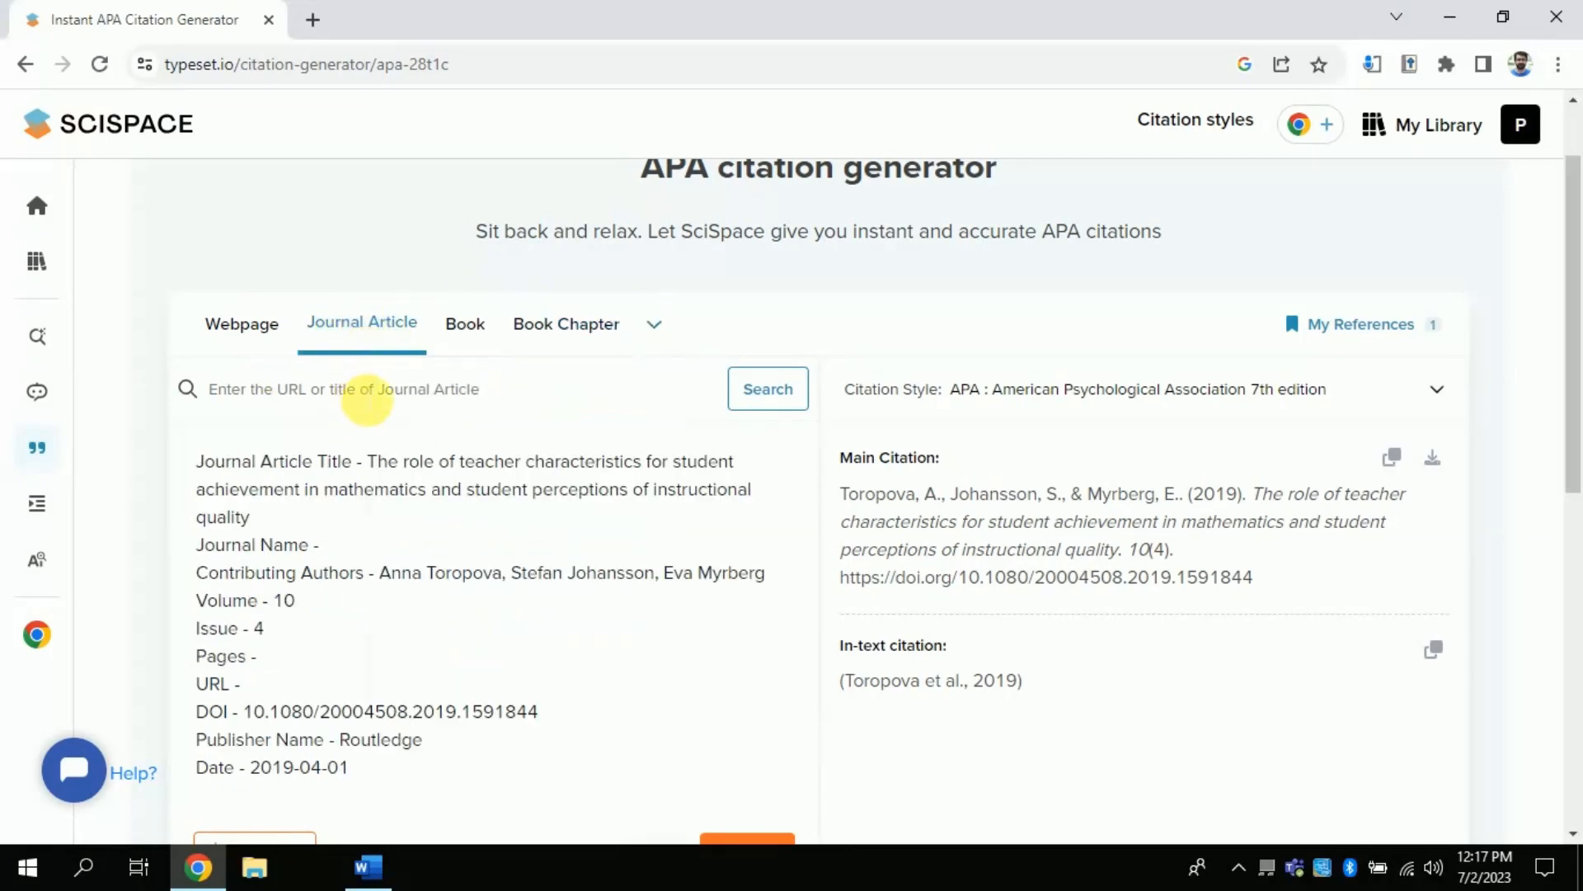
- Search the journal article form for 'Mathematics achievement'
click(365, 394)
text(Mathemat)
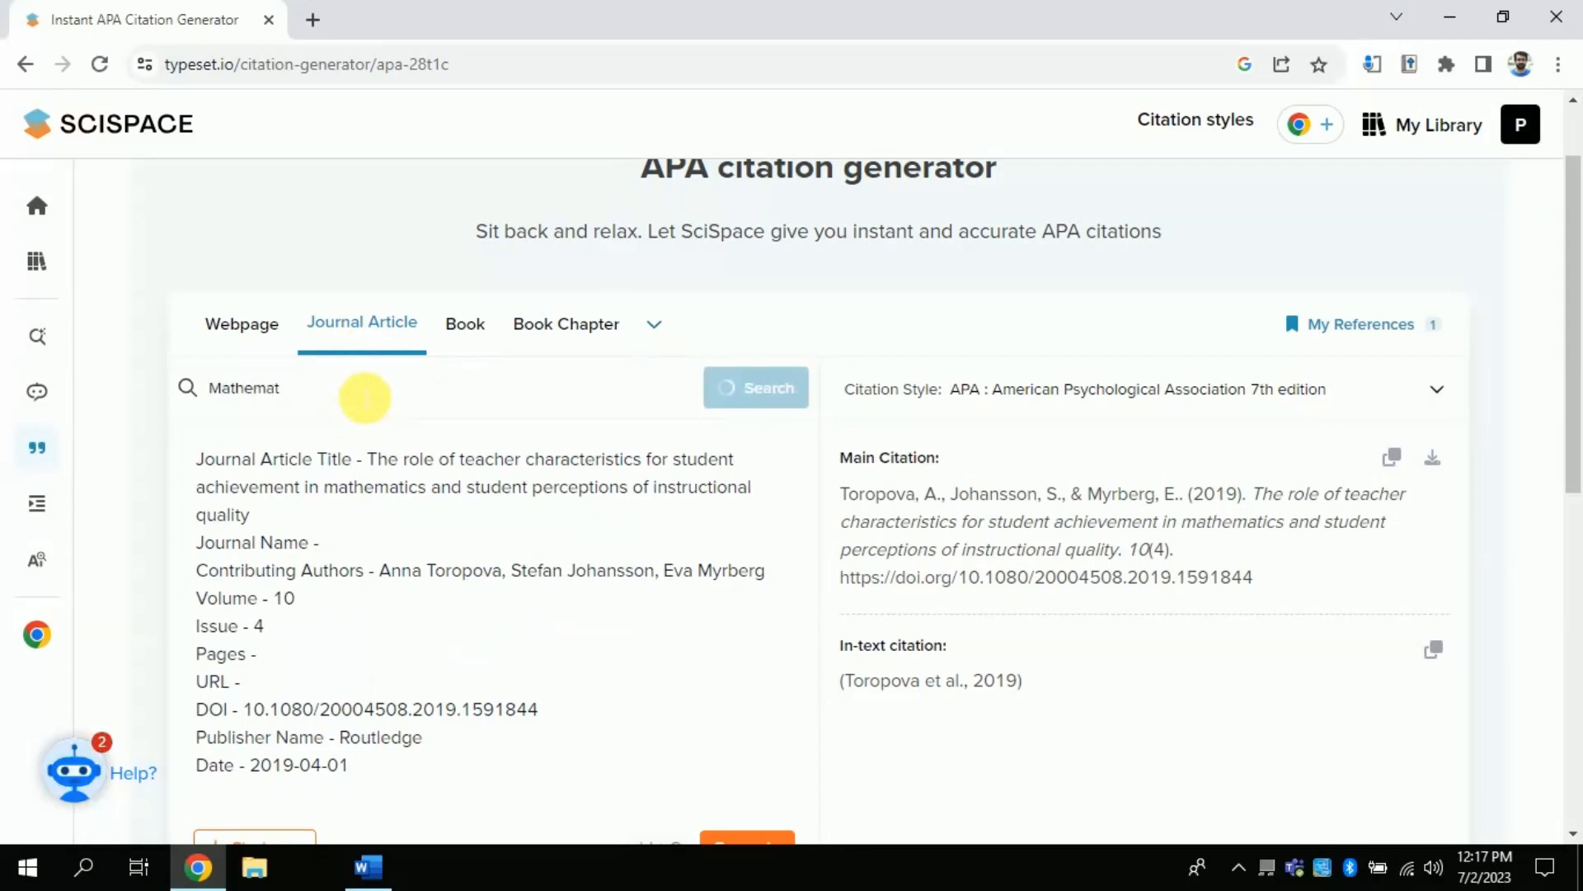
text(ics achi)
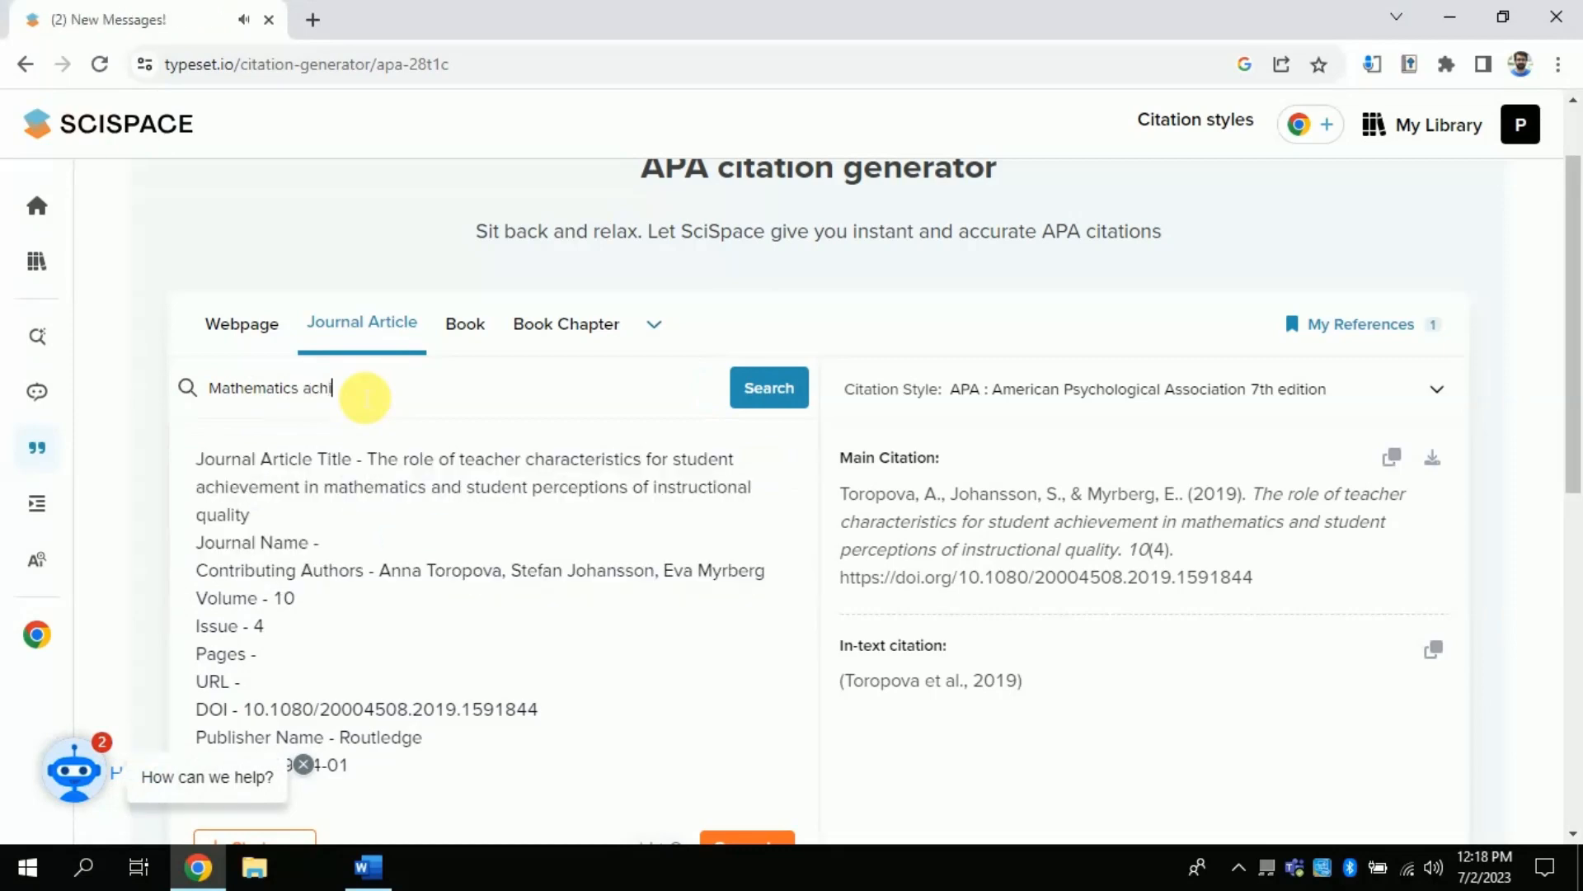
text( ent)
key(Return)
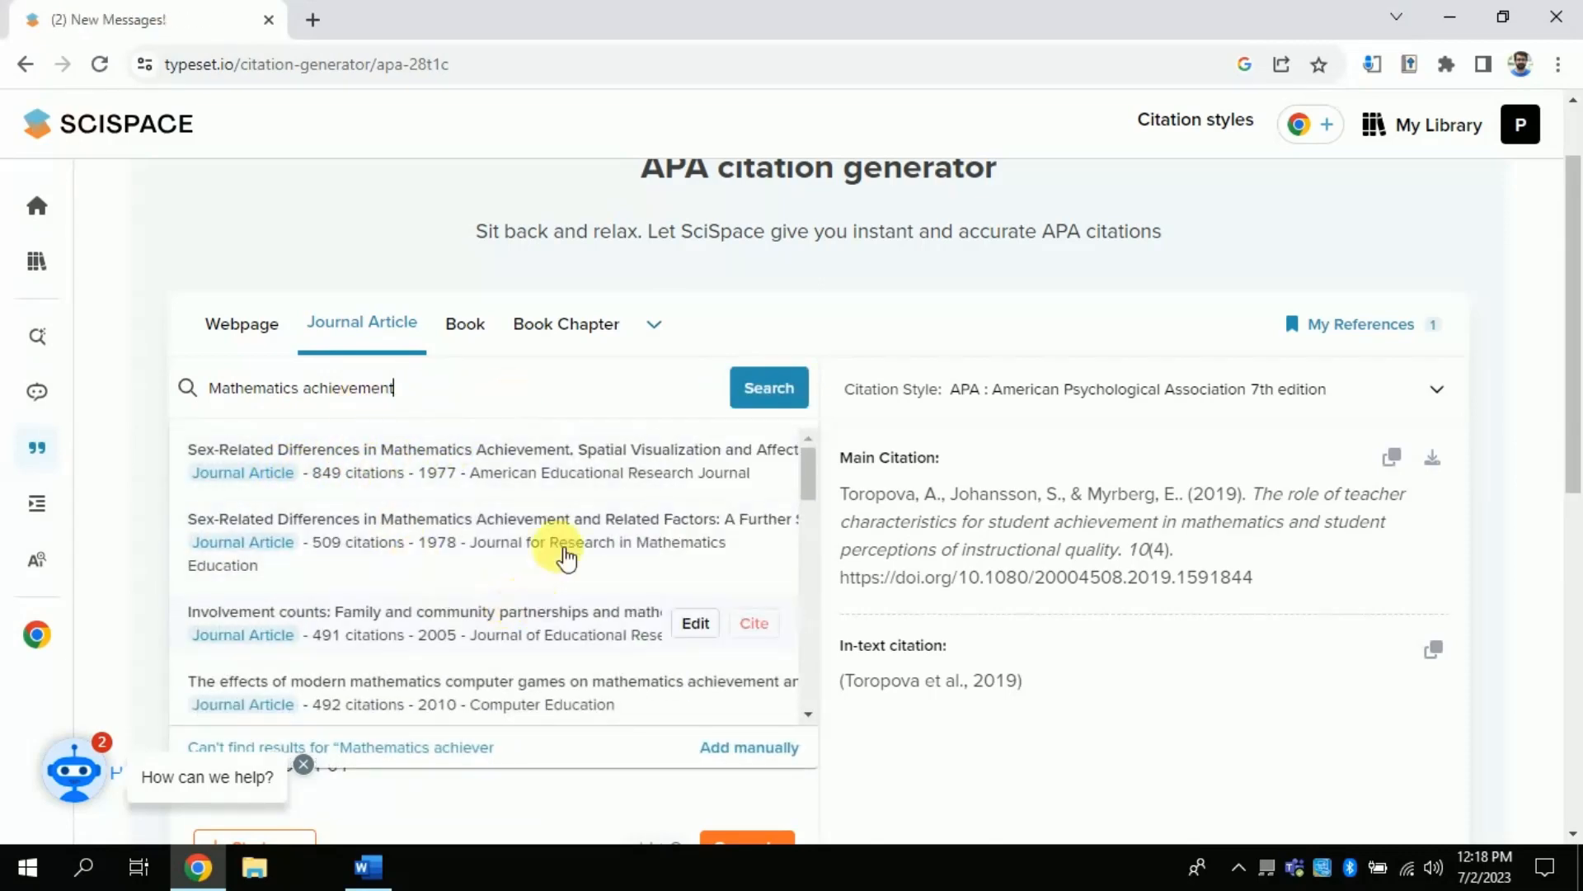
scroll(541, 407, down, 1)
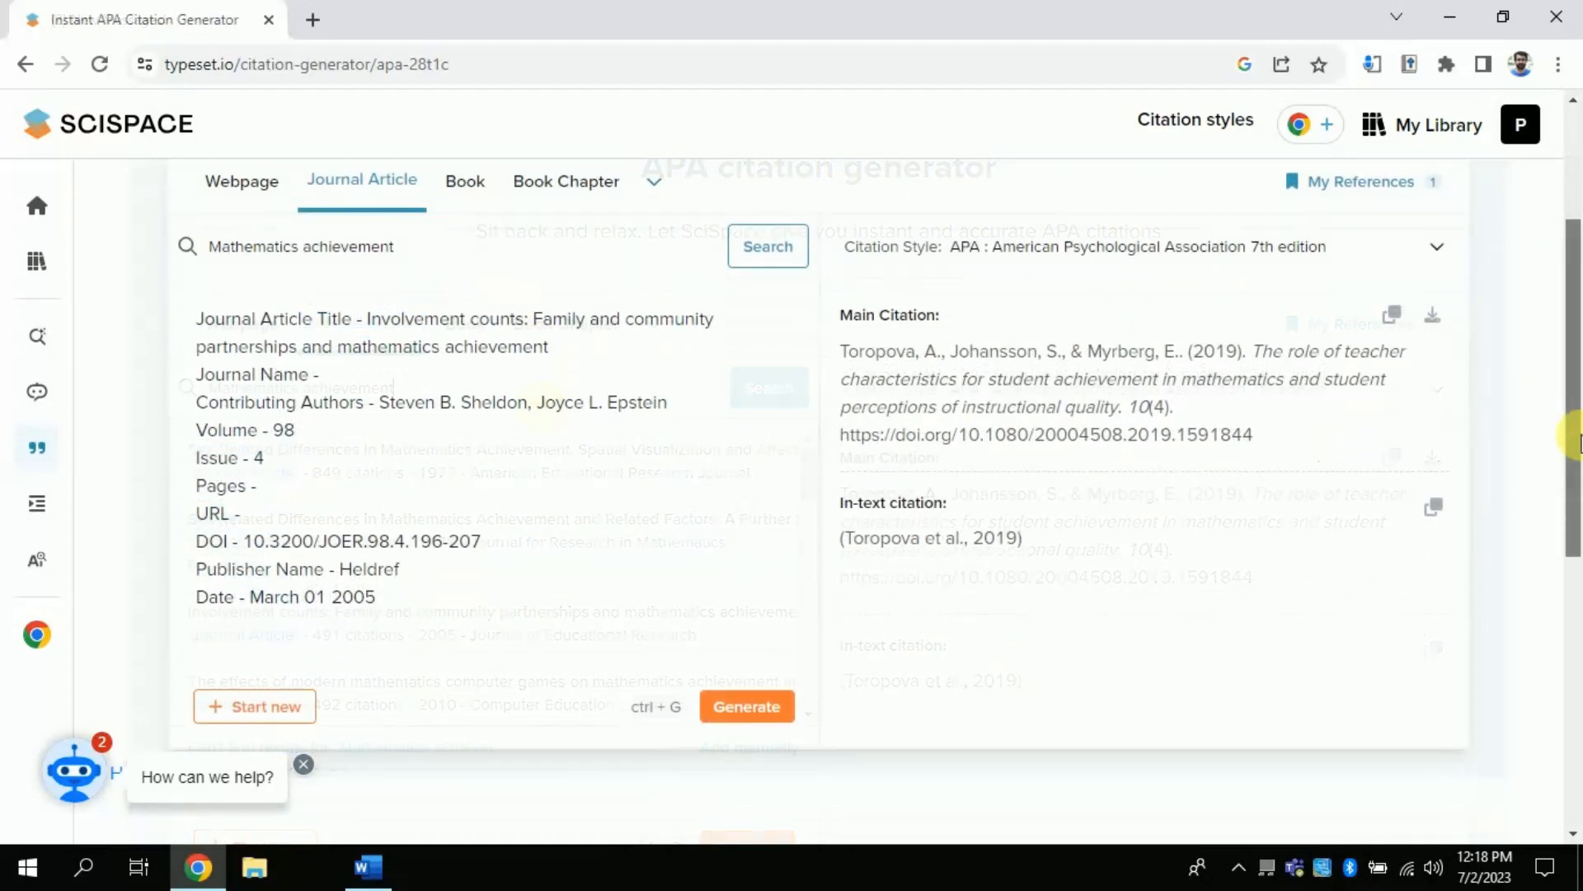
- Review the filled-in title, authors and issue for the Involvement counts article and generate its citation
drag(197, 329, 696, 329)
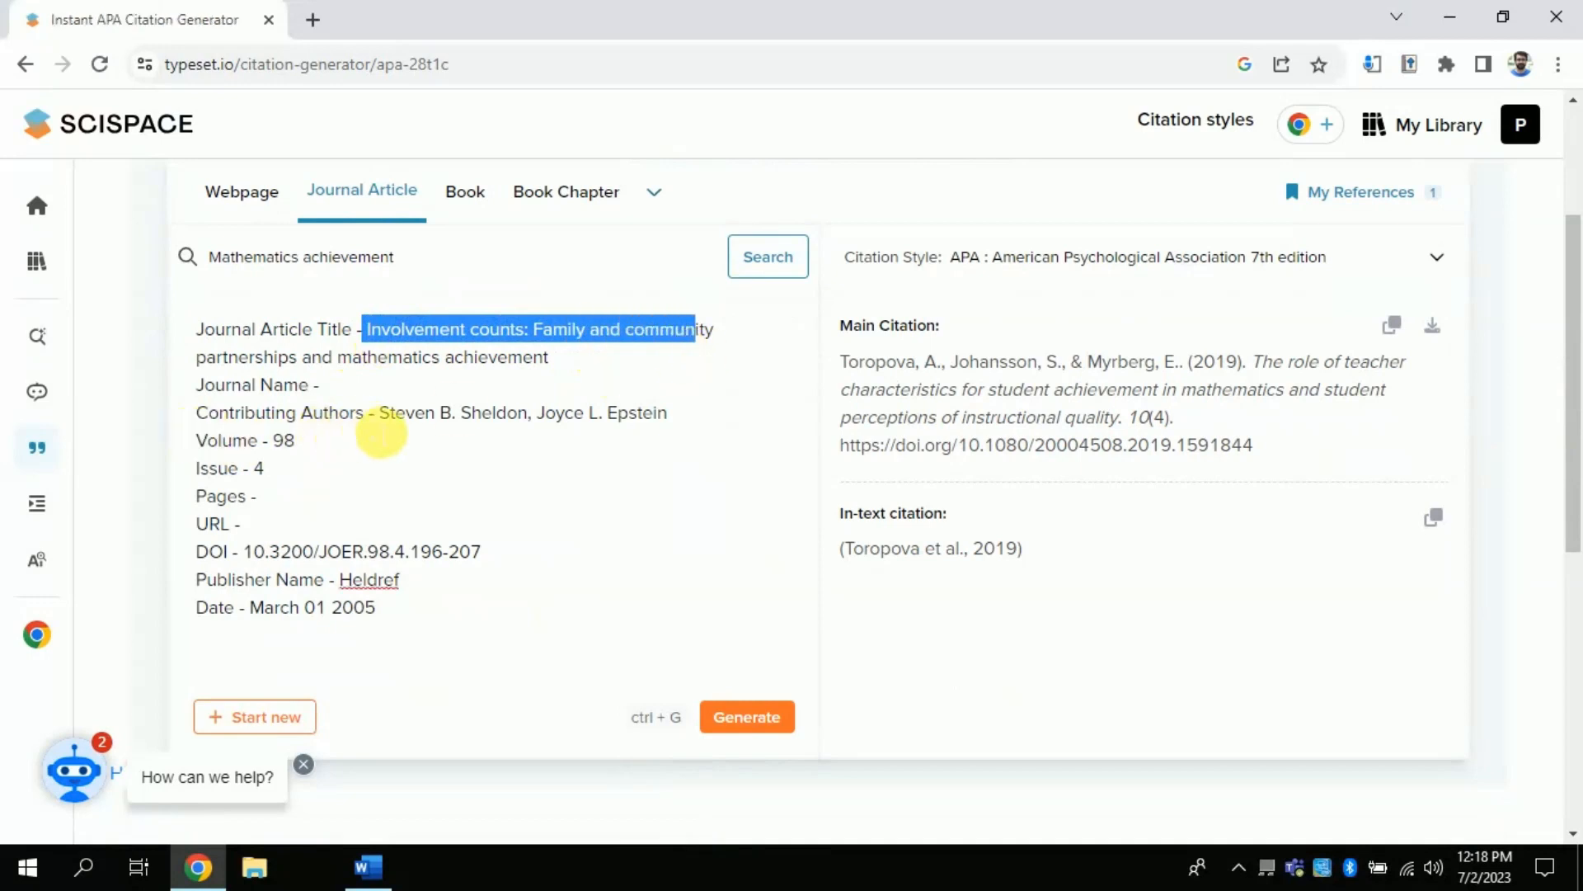
drag(379, 411, 668, 411)
click(657, 412)
click(265, 467)
click(265, 494)
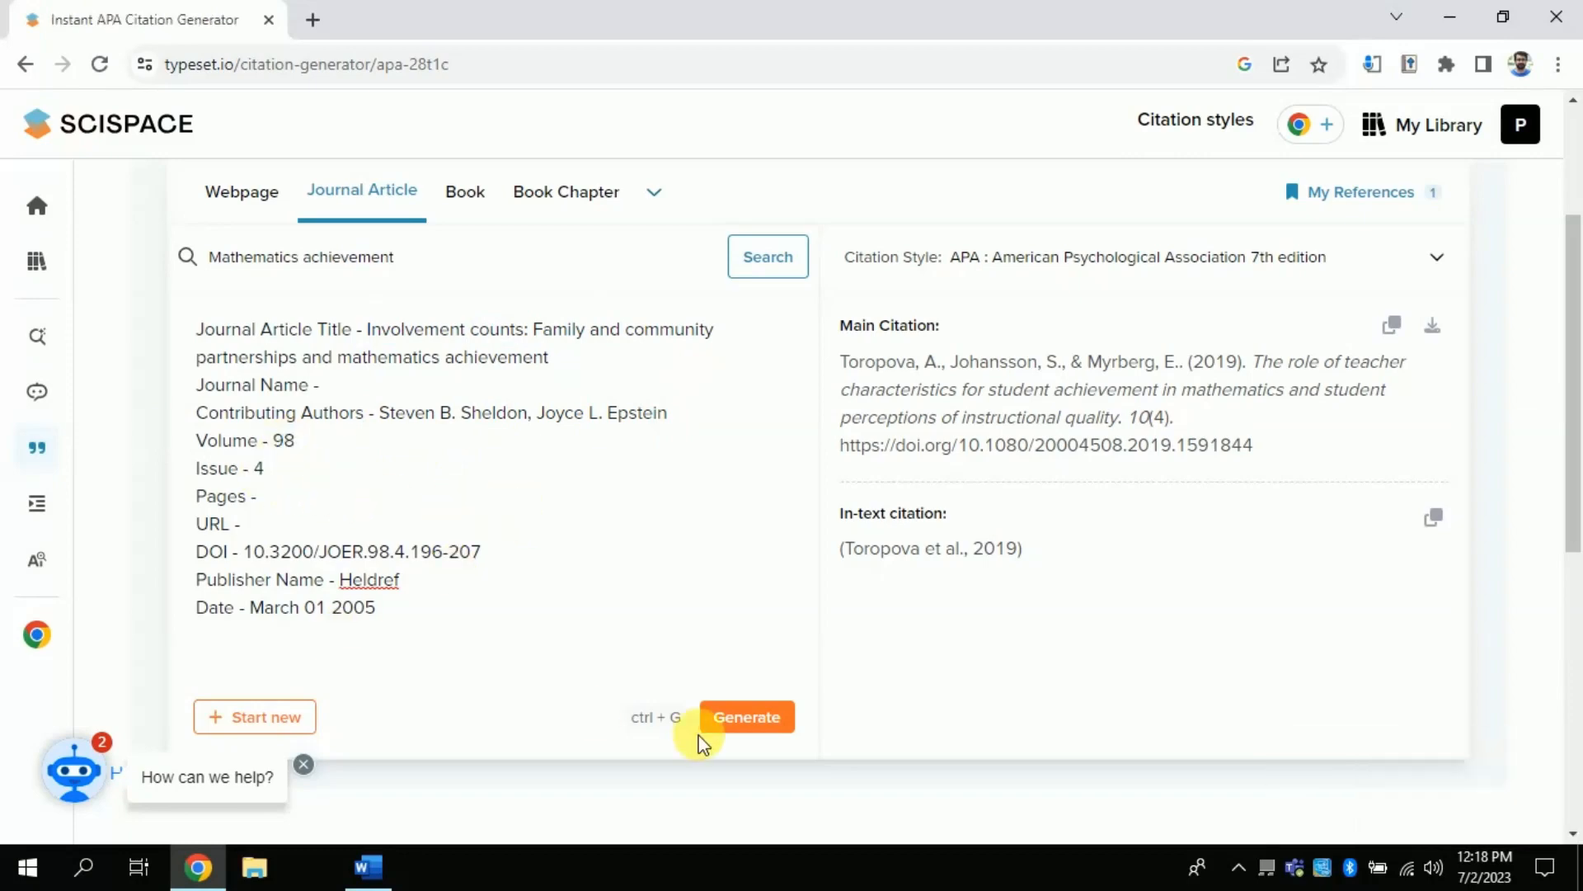
click(757, 718)
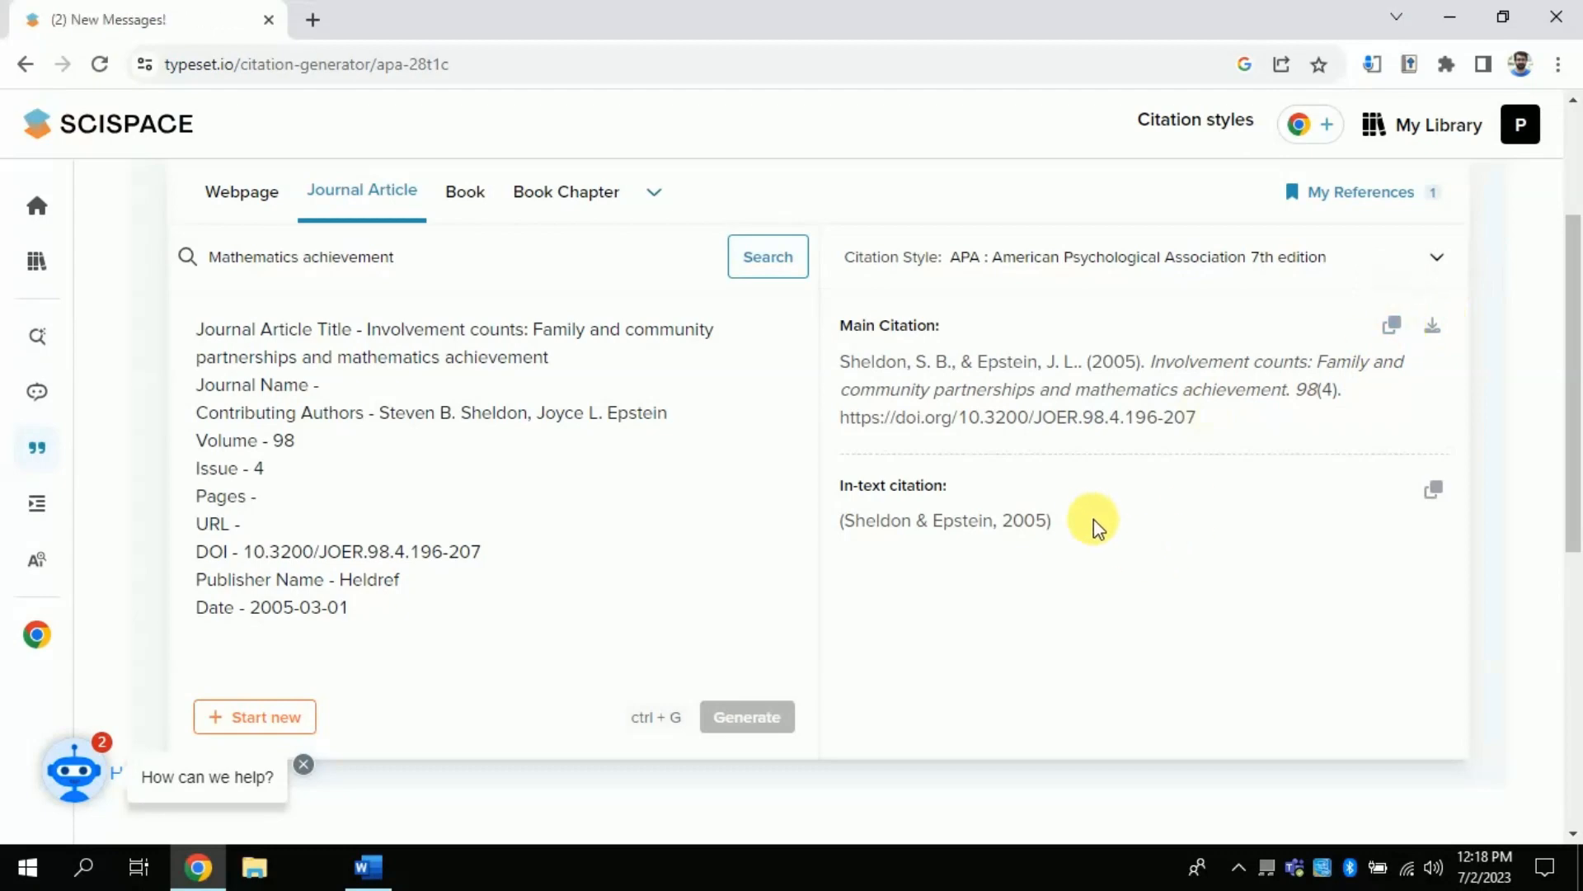
- Highlight the (Sheldon & Epstein, 2005) in-text citation and the citation generator heading
drag(1089, 519, 848, 526)
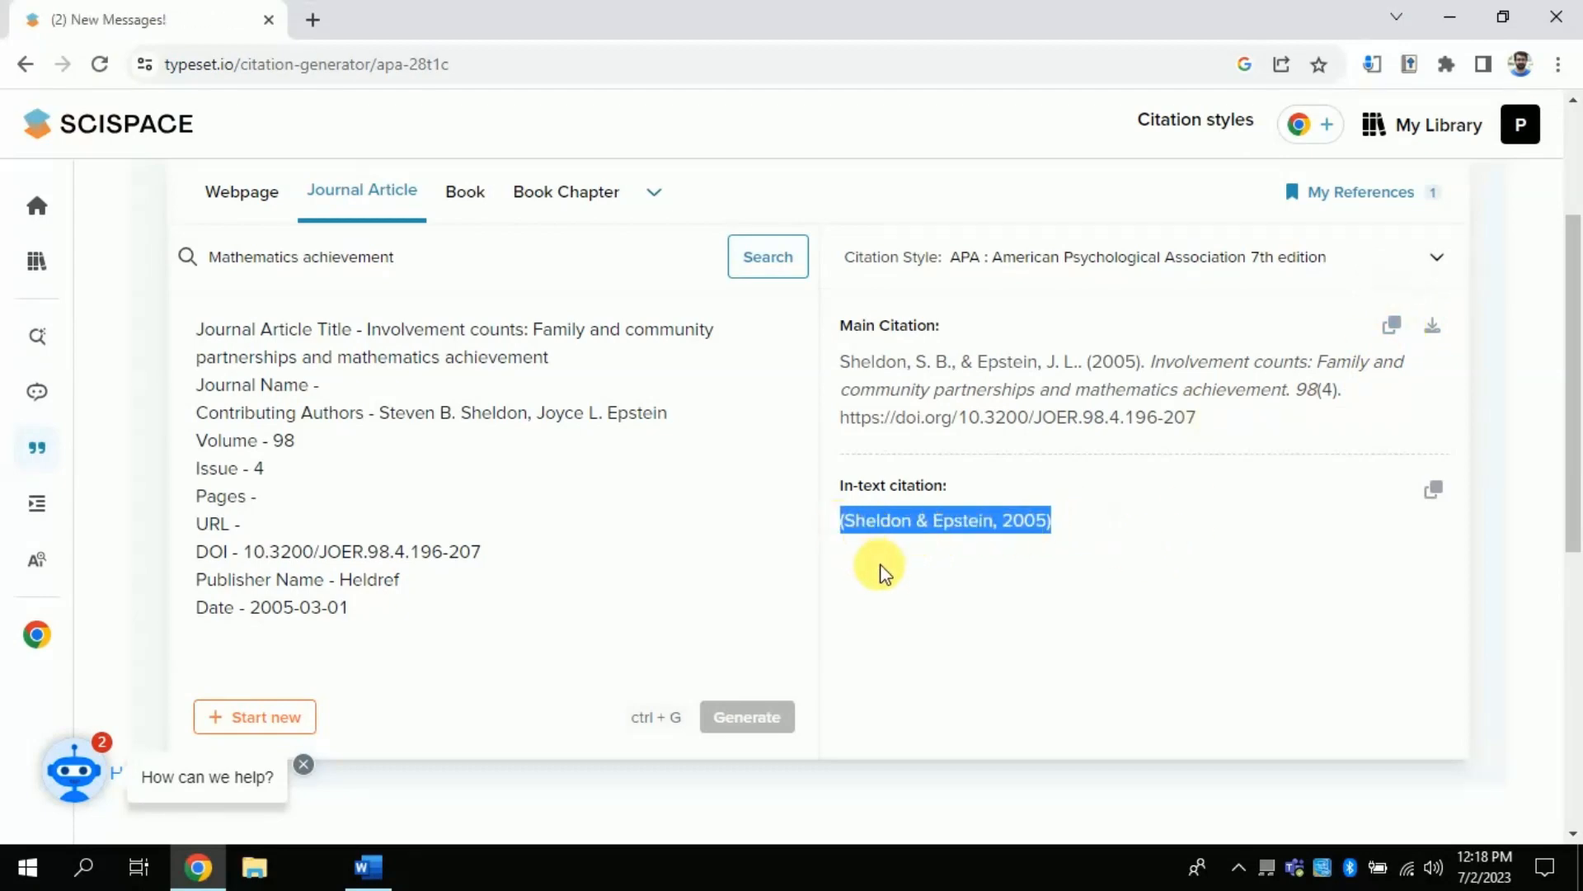
click(1102, 534)
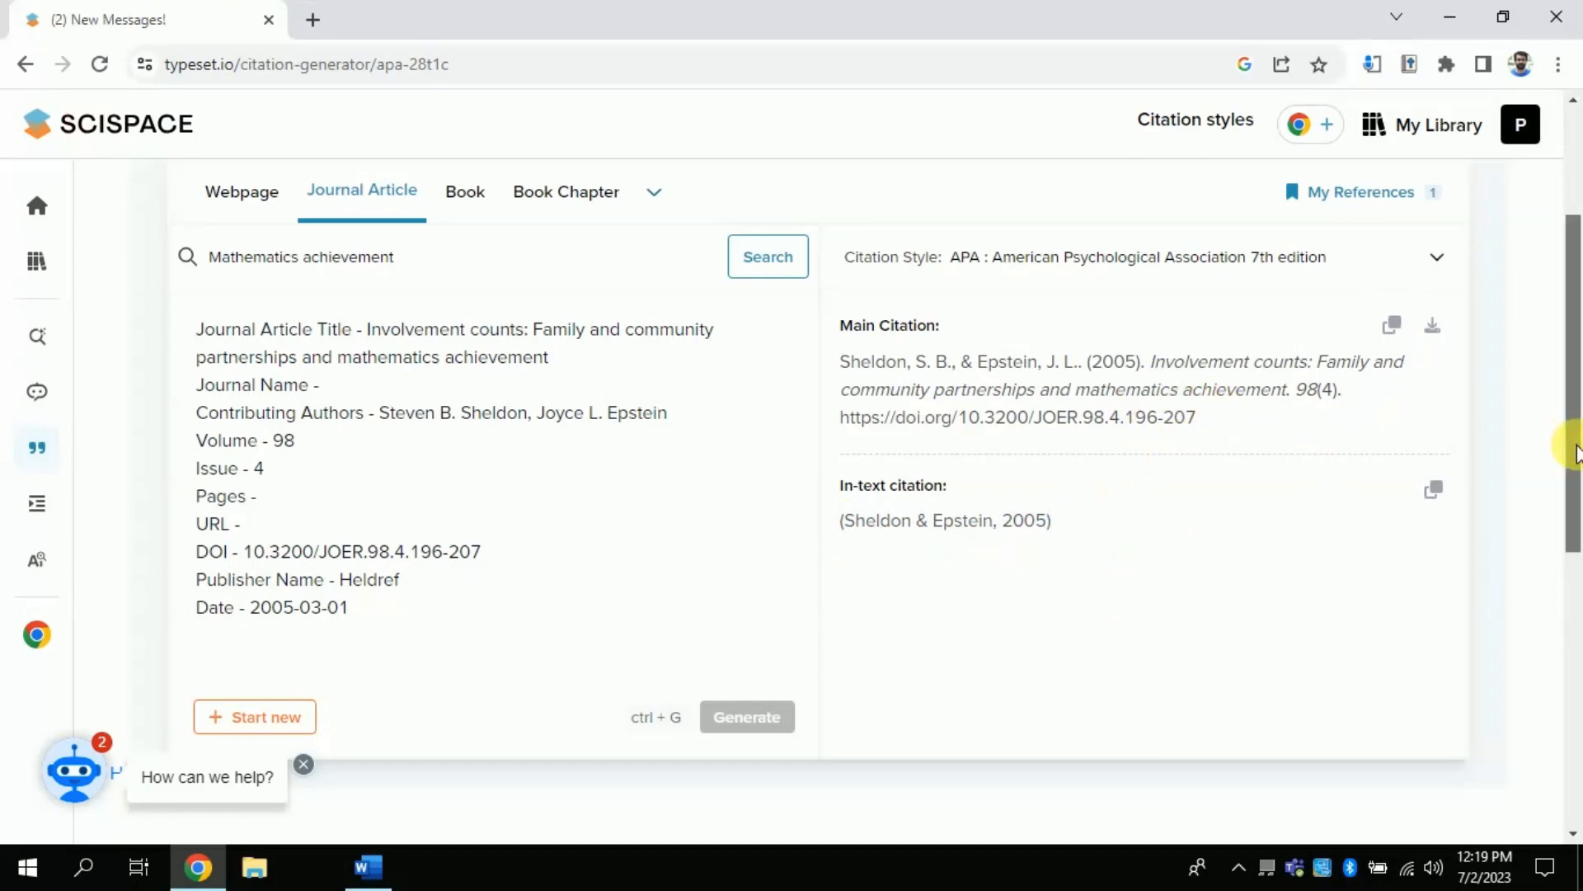
mouse_move(1572, 446)
mouse_down()
mouse_move(1571, 328)
mouse_move(1571, 551)
mouse_move(1571, 130)
mouse_up()
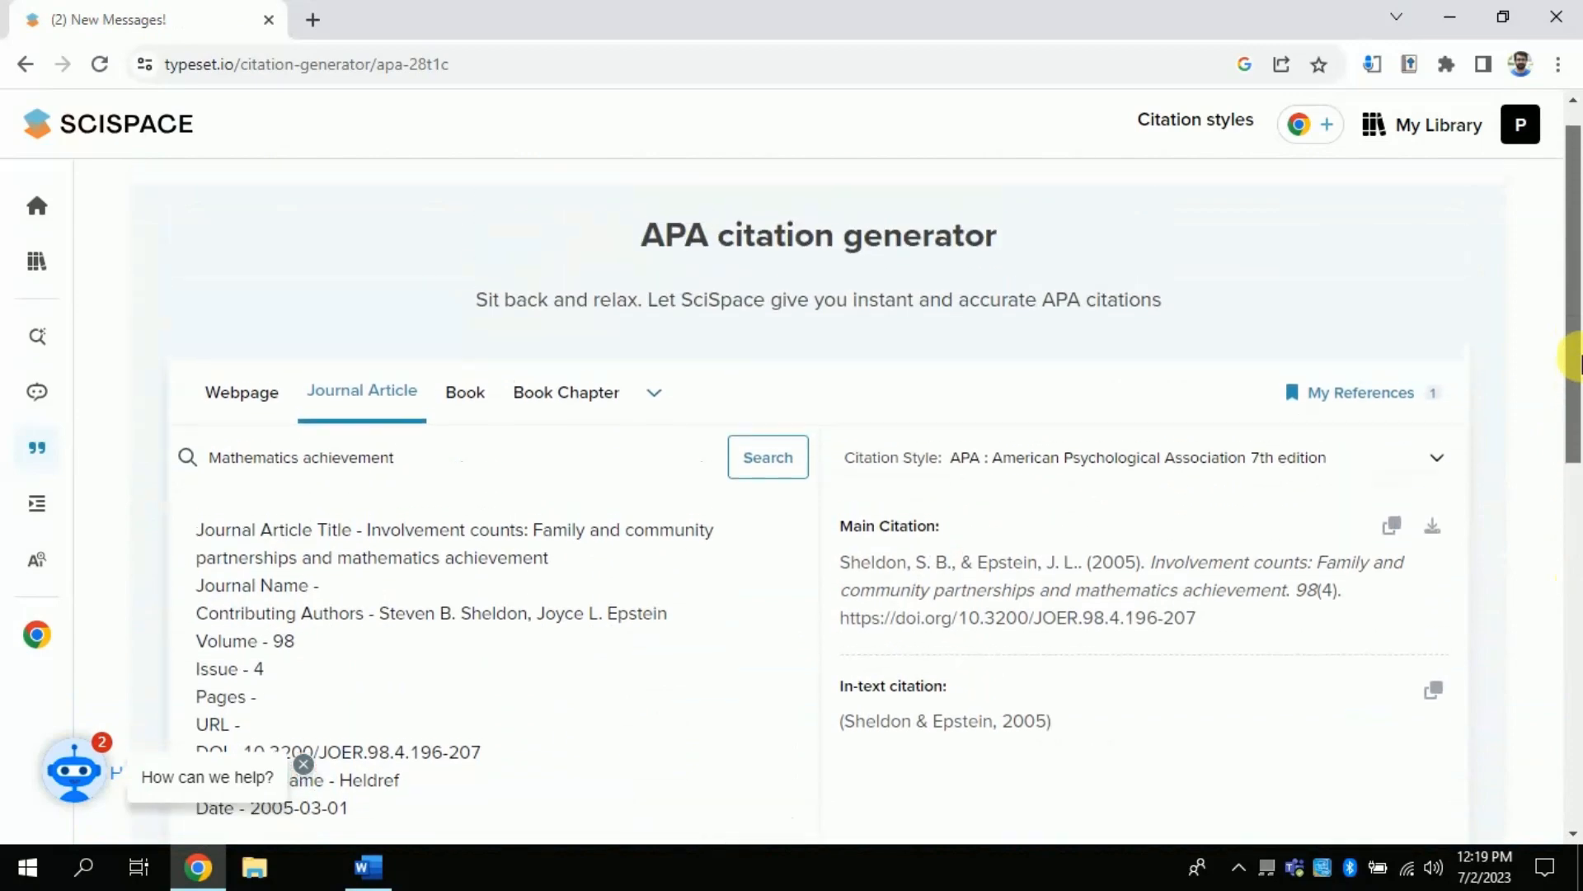
drag(638, 235, 990, 241)
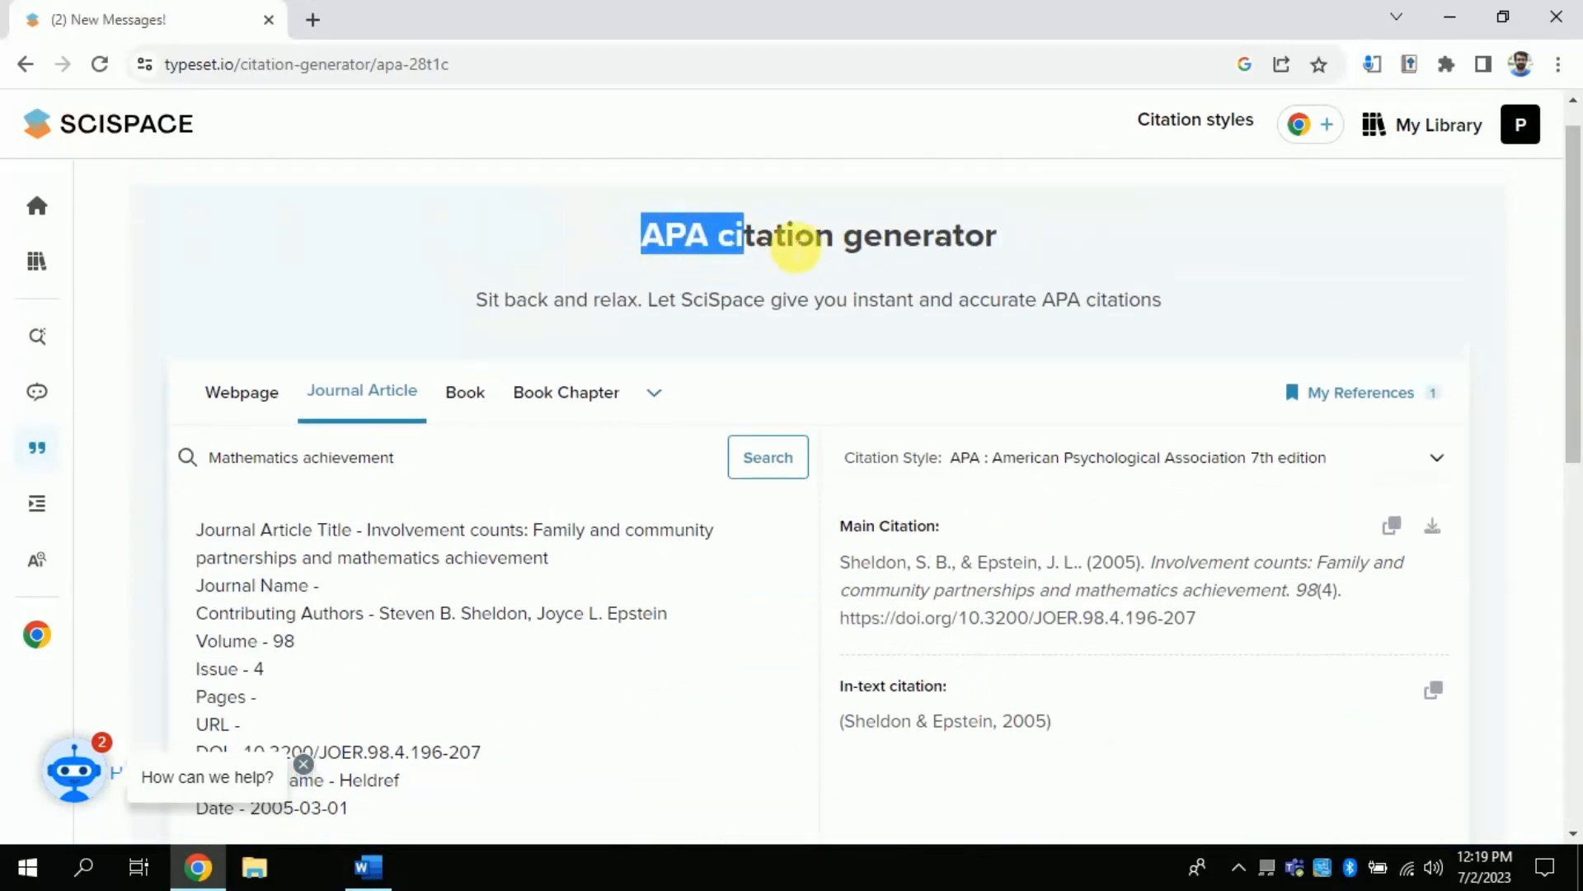
click(1011, 243)
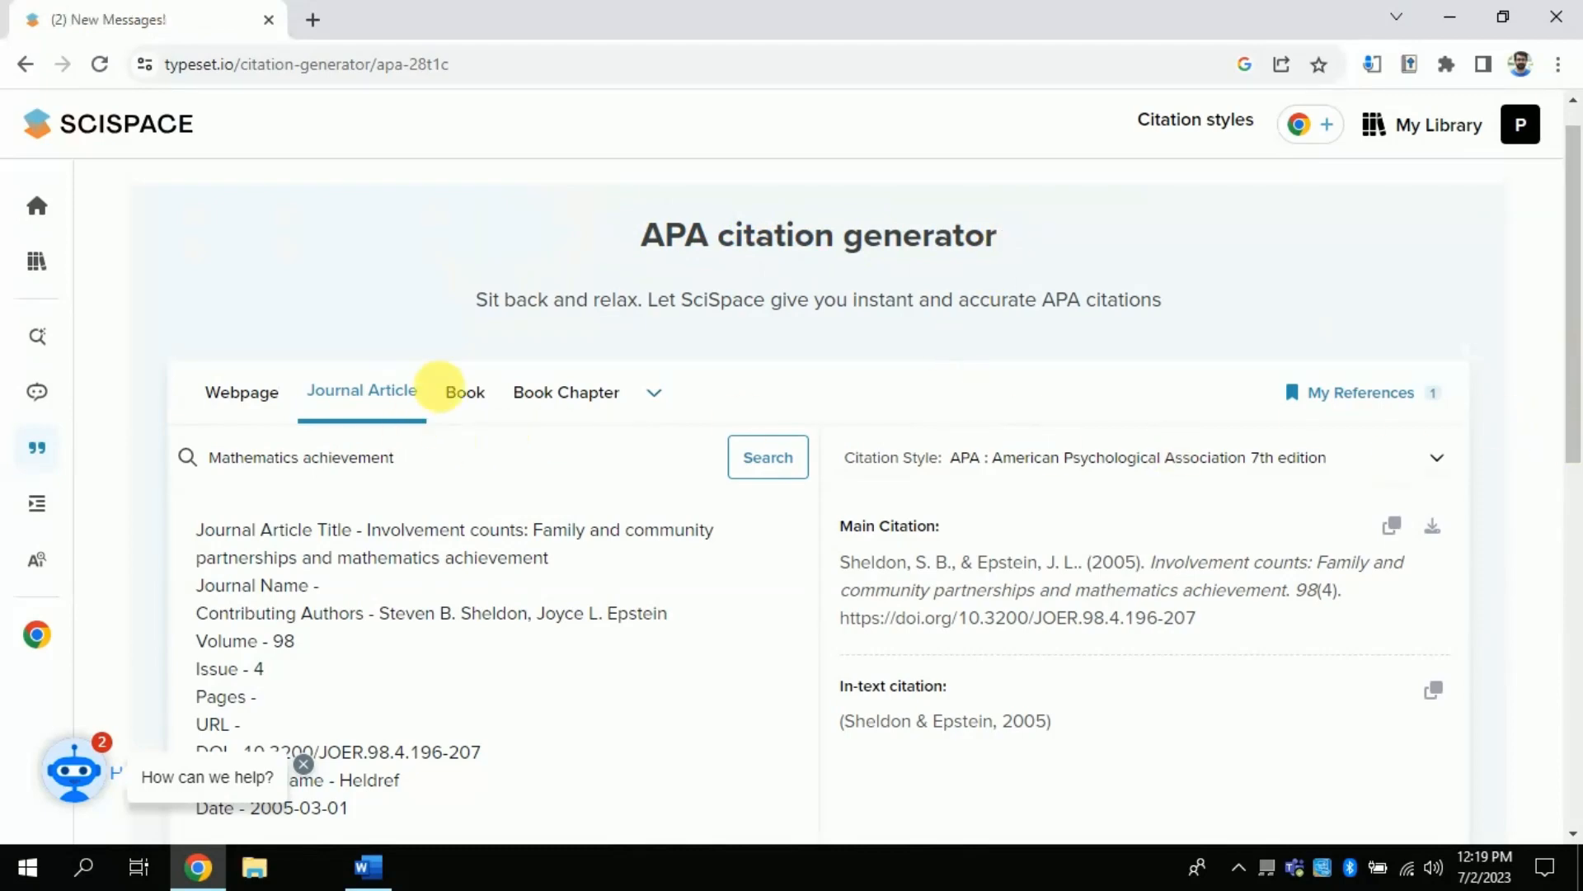
- Browse the Book, Book Chapter and Thesis source types, then switch the form to Webpage fields
click(465, 392)
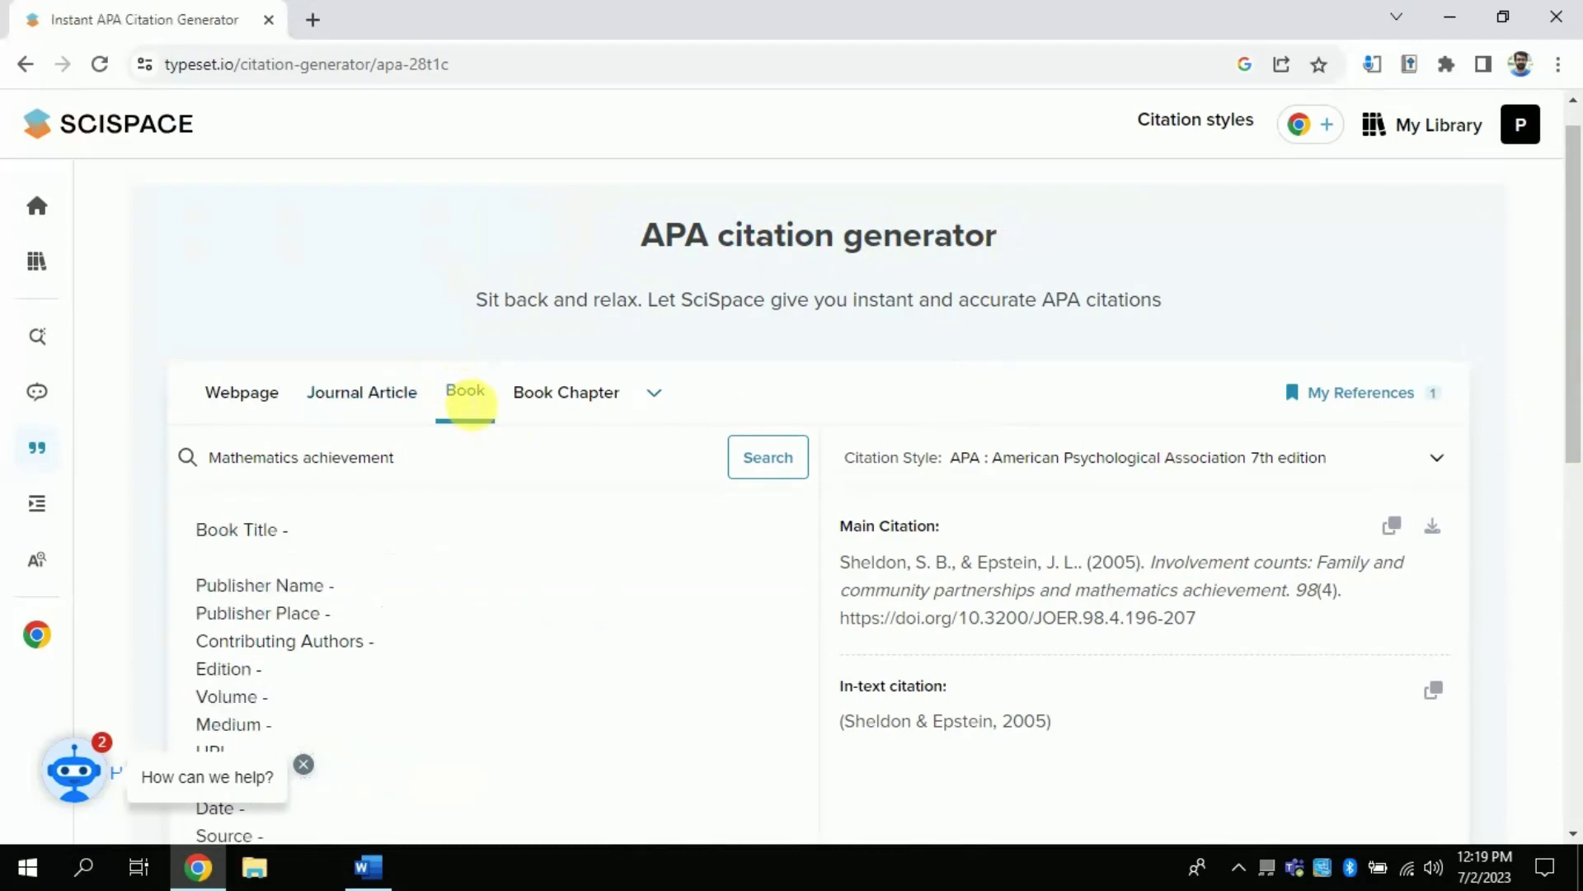
click(581, 394)
click(656, 392)
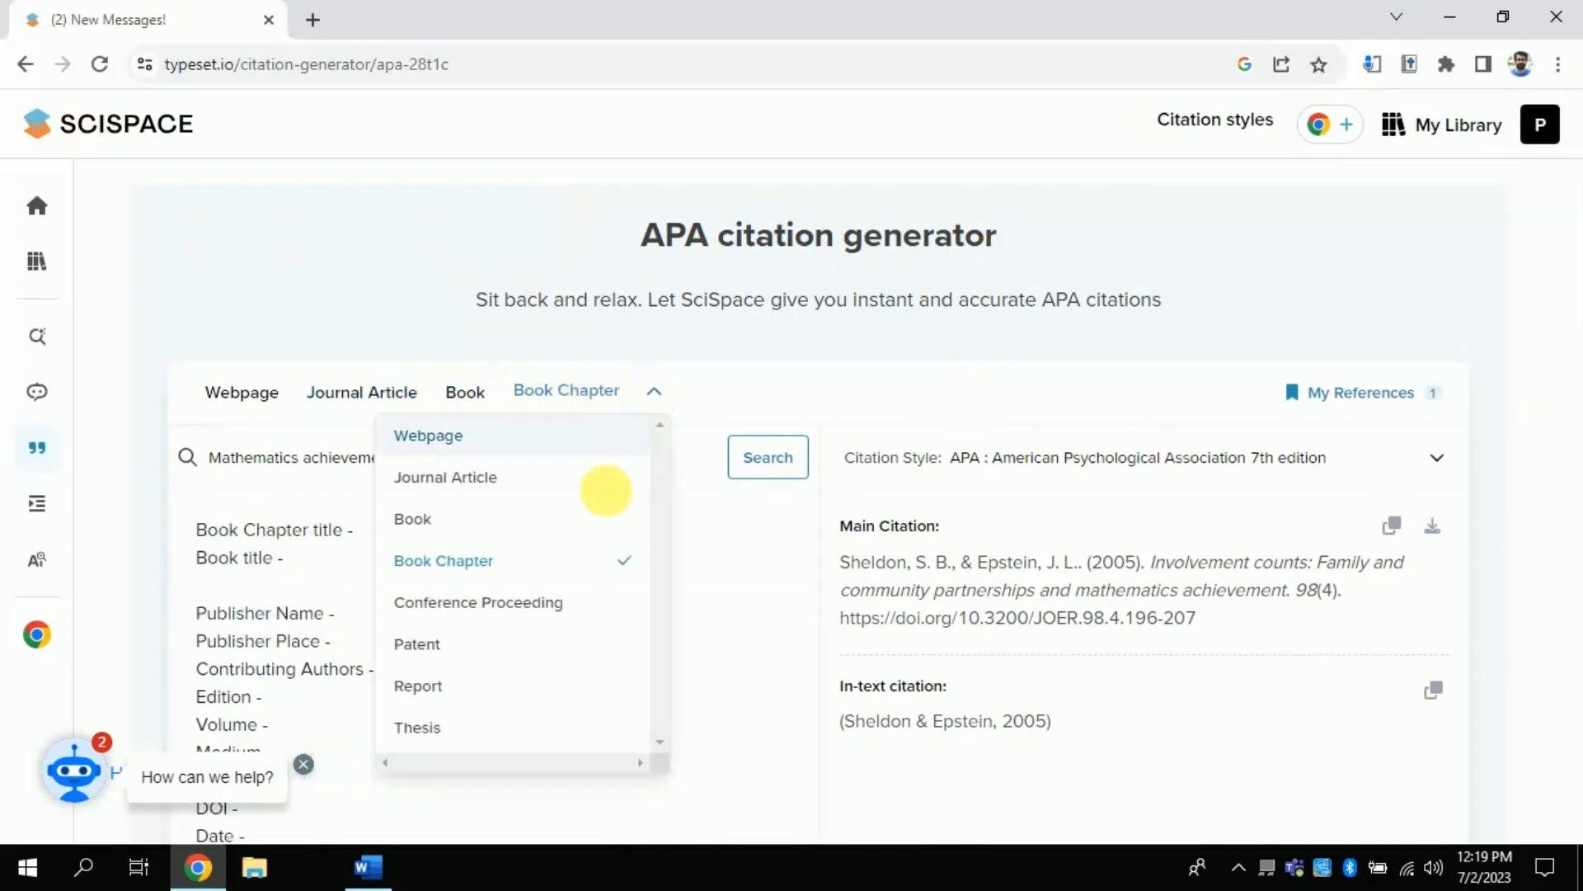
click(450, 724)
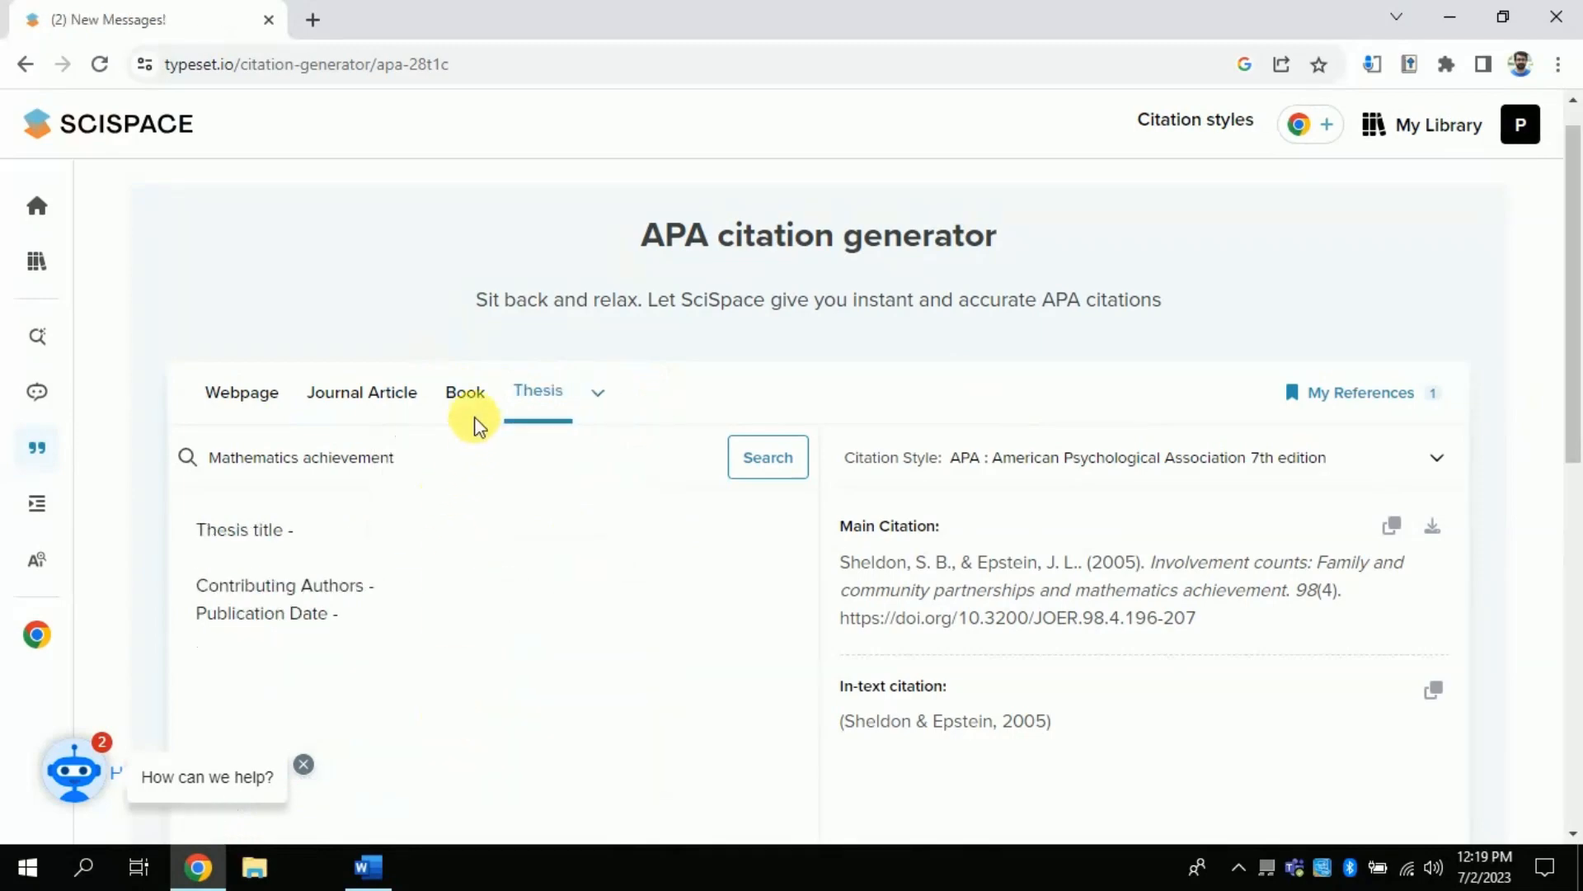
click(241, 392)
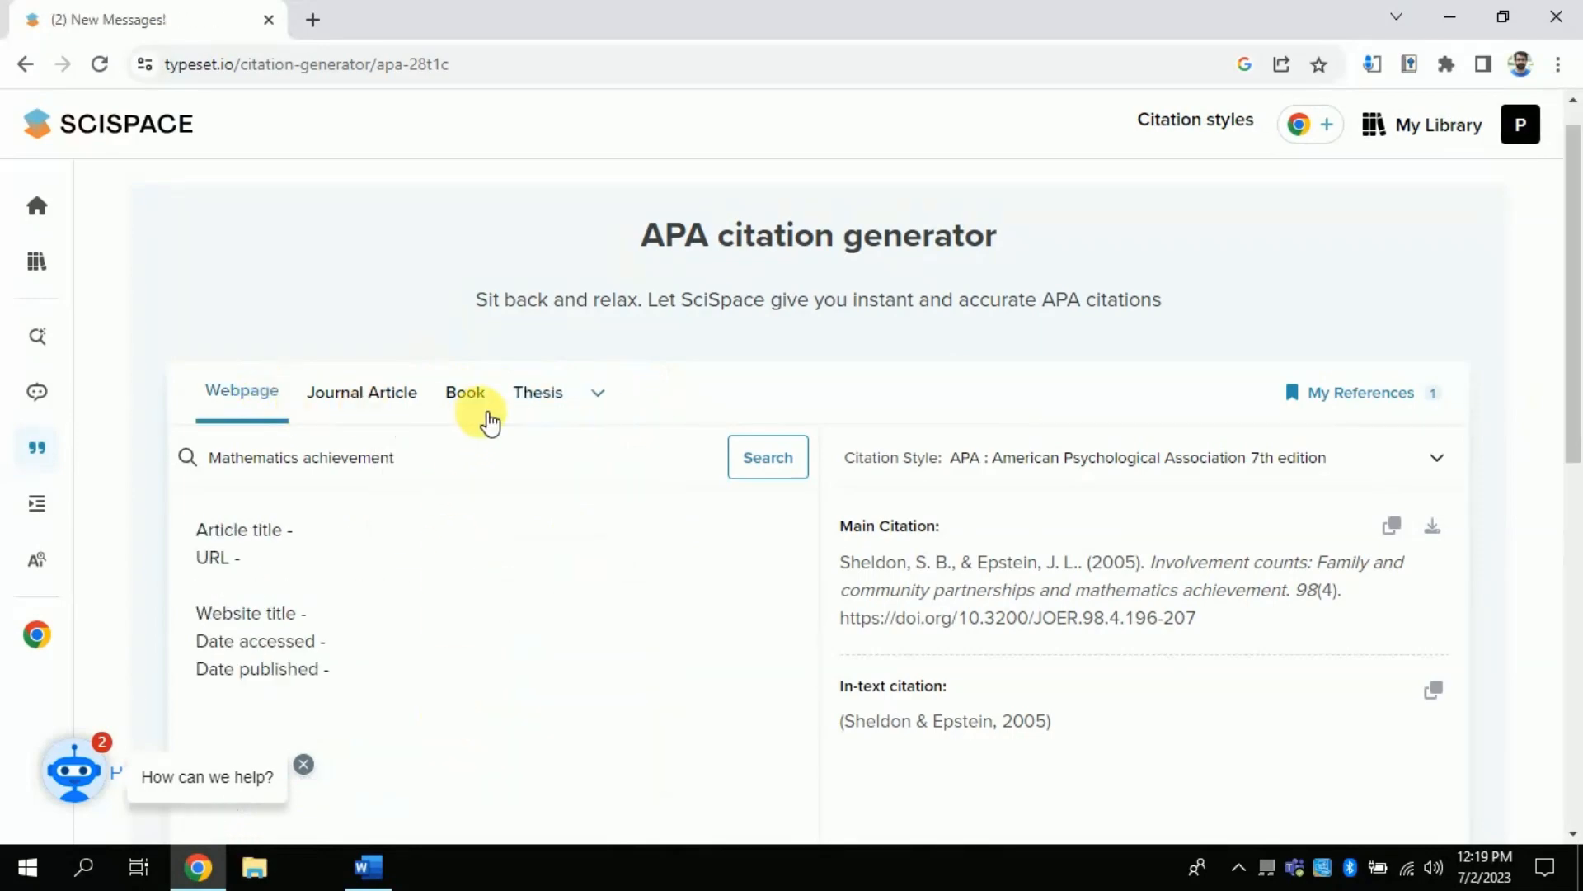
click(541, 459)
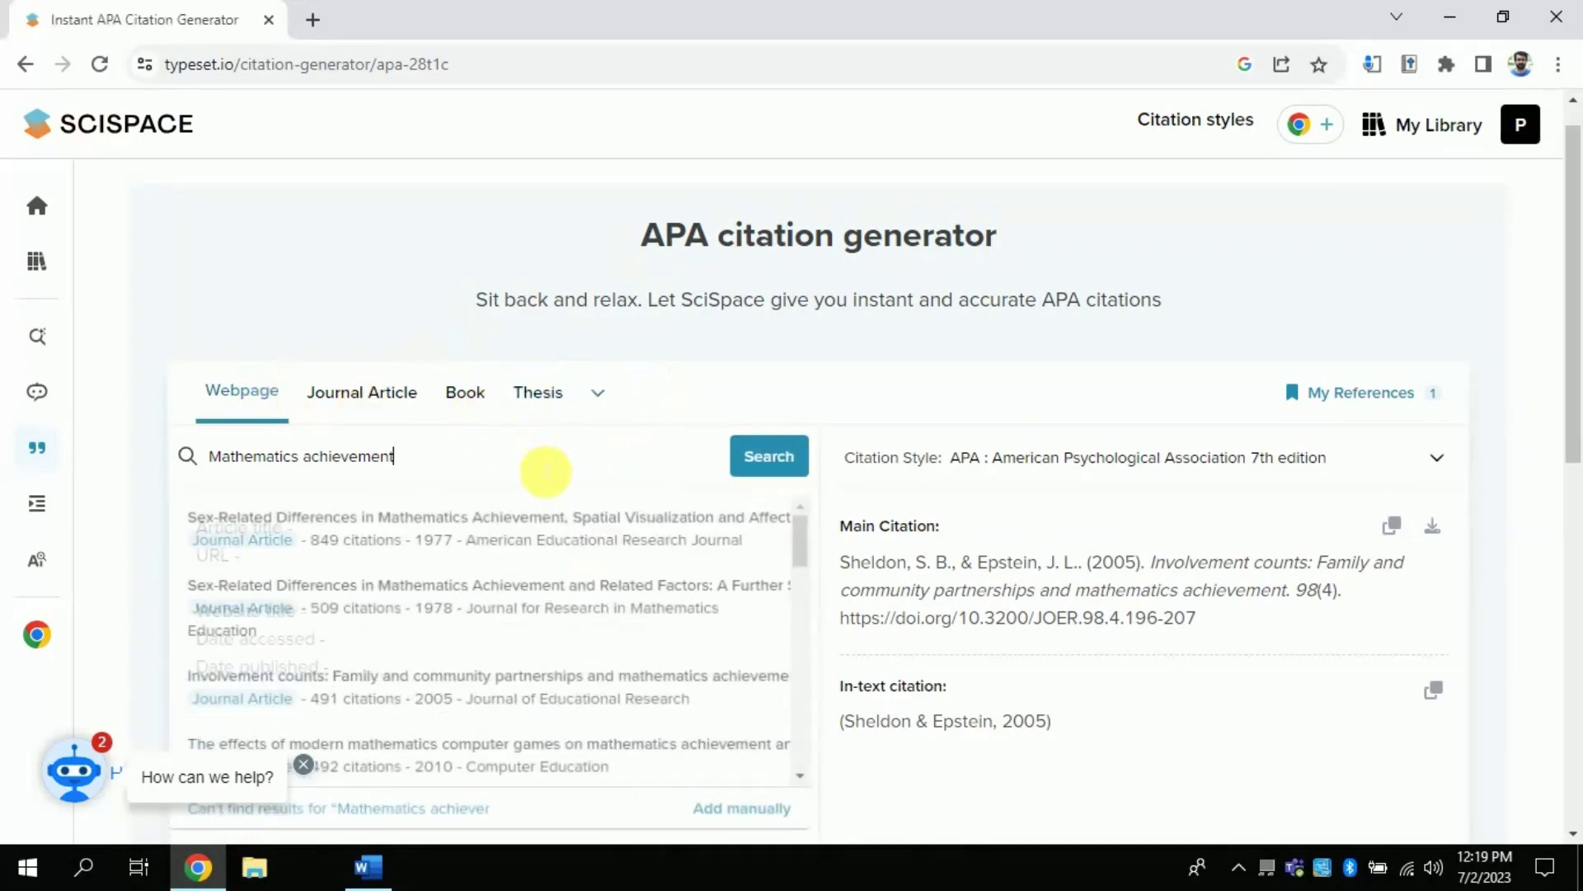
click(644, 393)
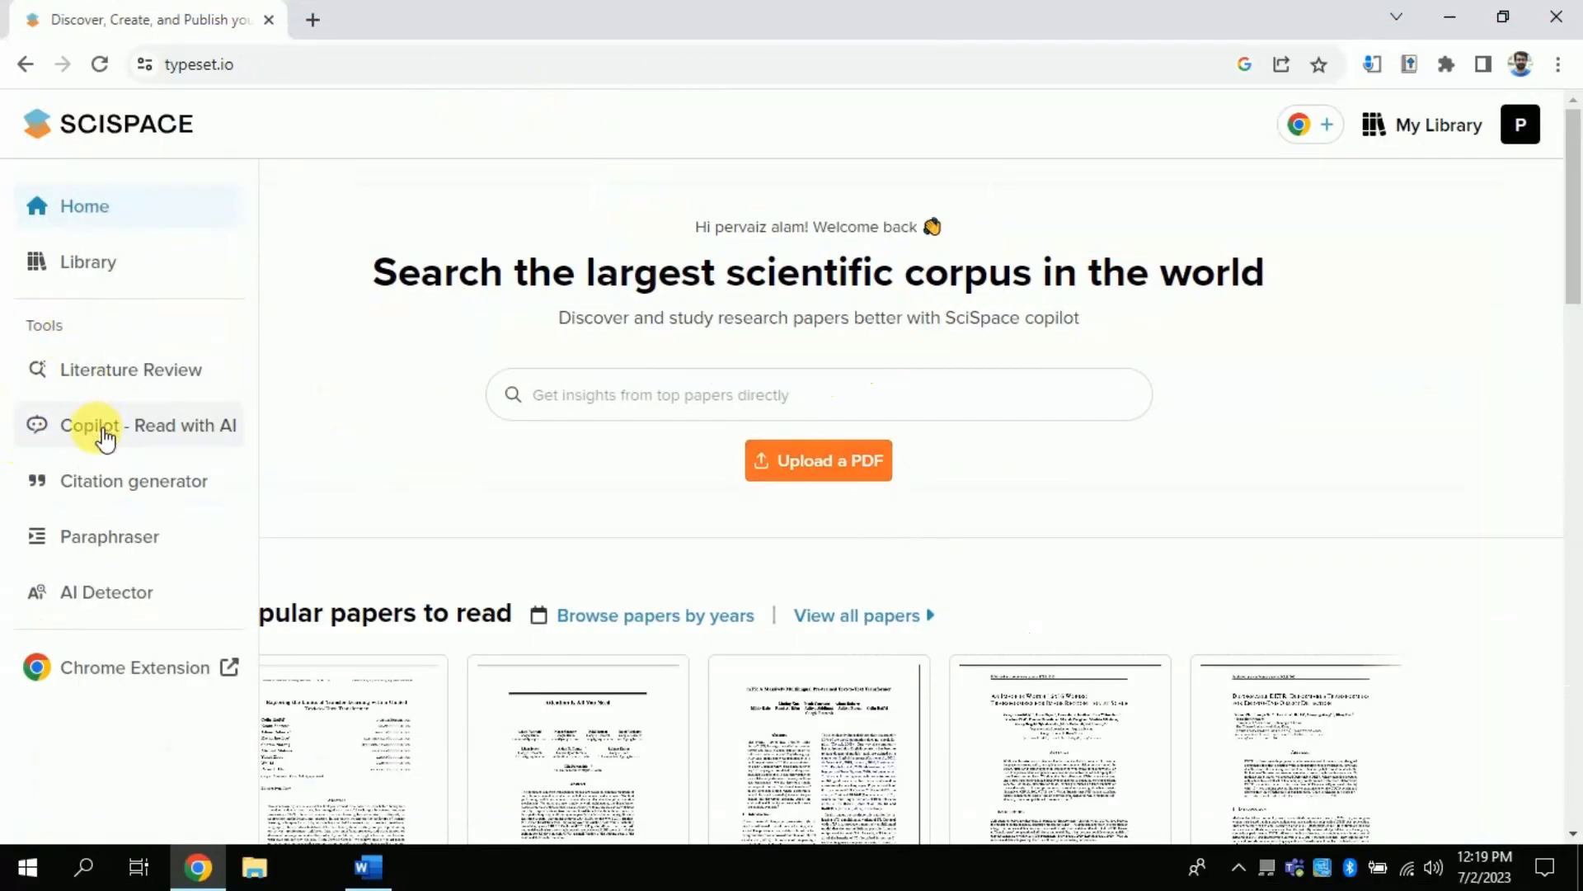
- Open the Scholarly Paraphrasing Tool, highlight its heading, and bring the Word document forward
click(117, 551)
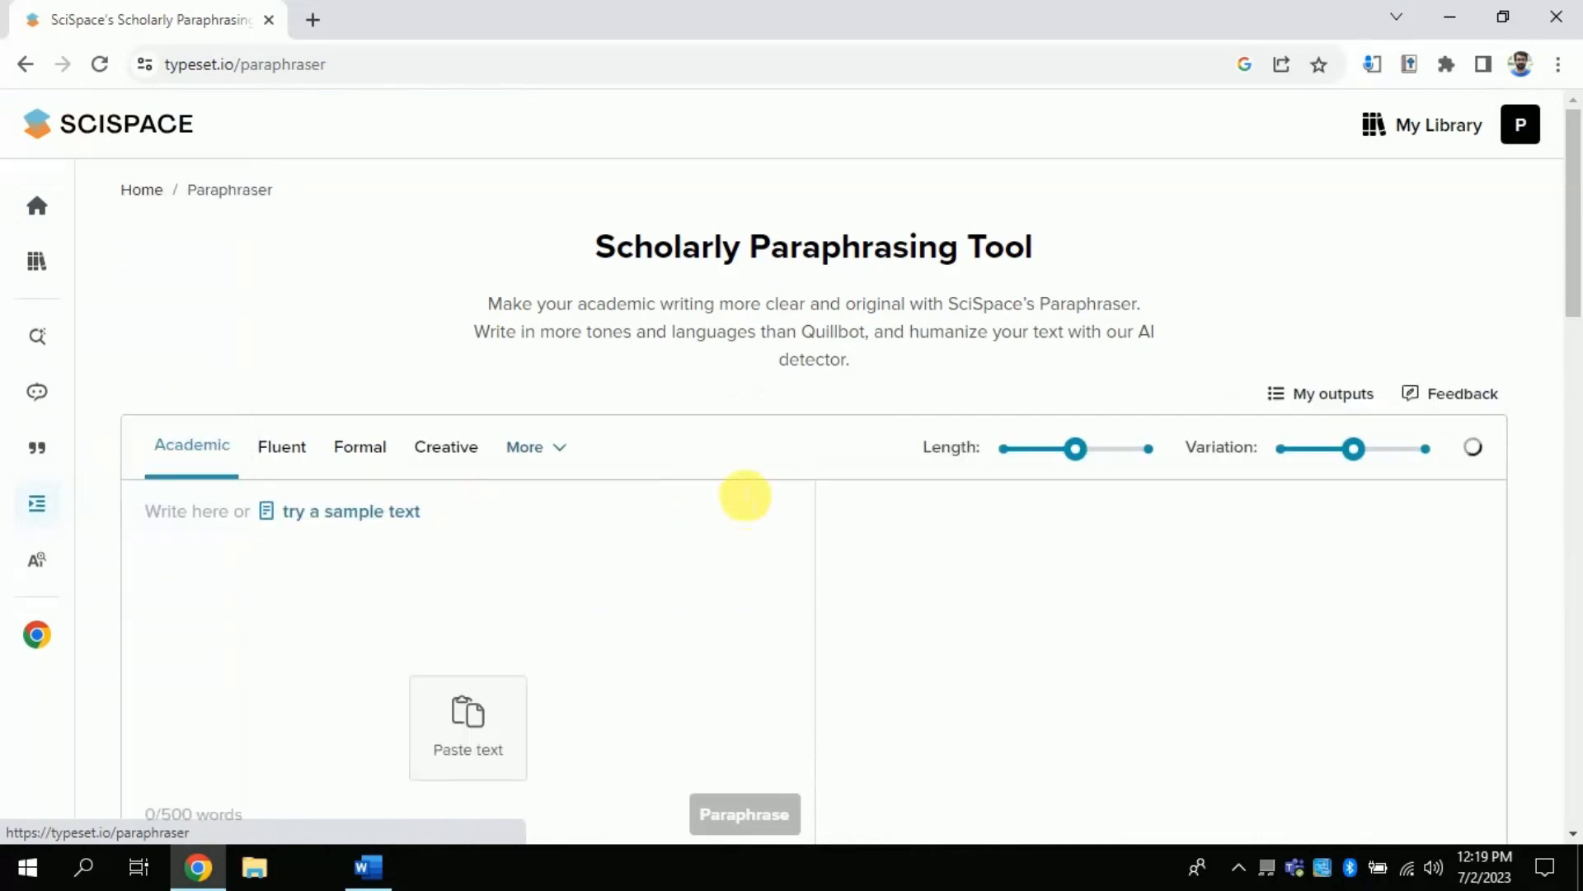
mouse_move(1571, 279)
mouse_down()
mouse_move(1571, 372)
mouse_move(1571, 284)
mouse_up()
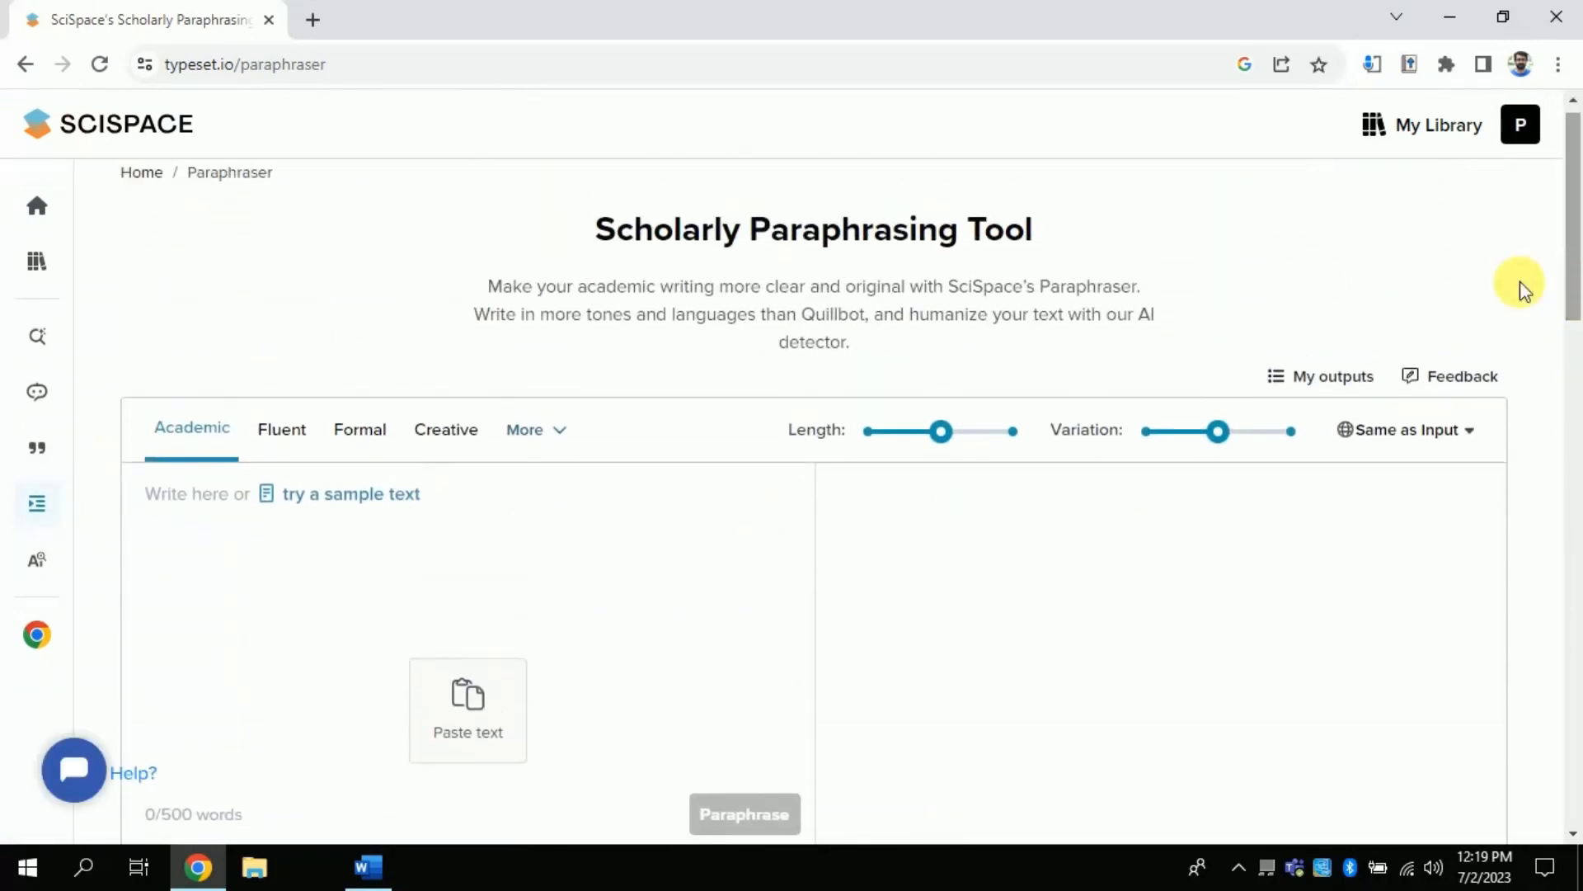
drag(597, 236, 1046, 241)
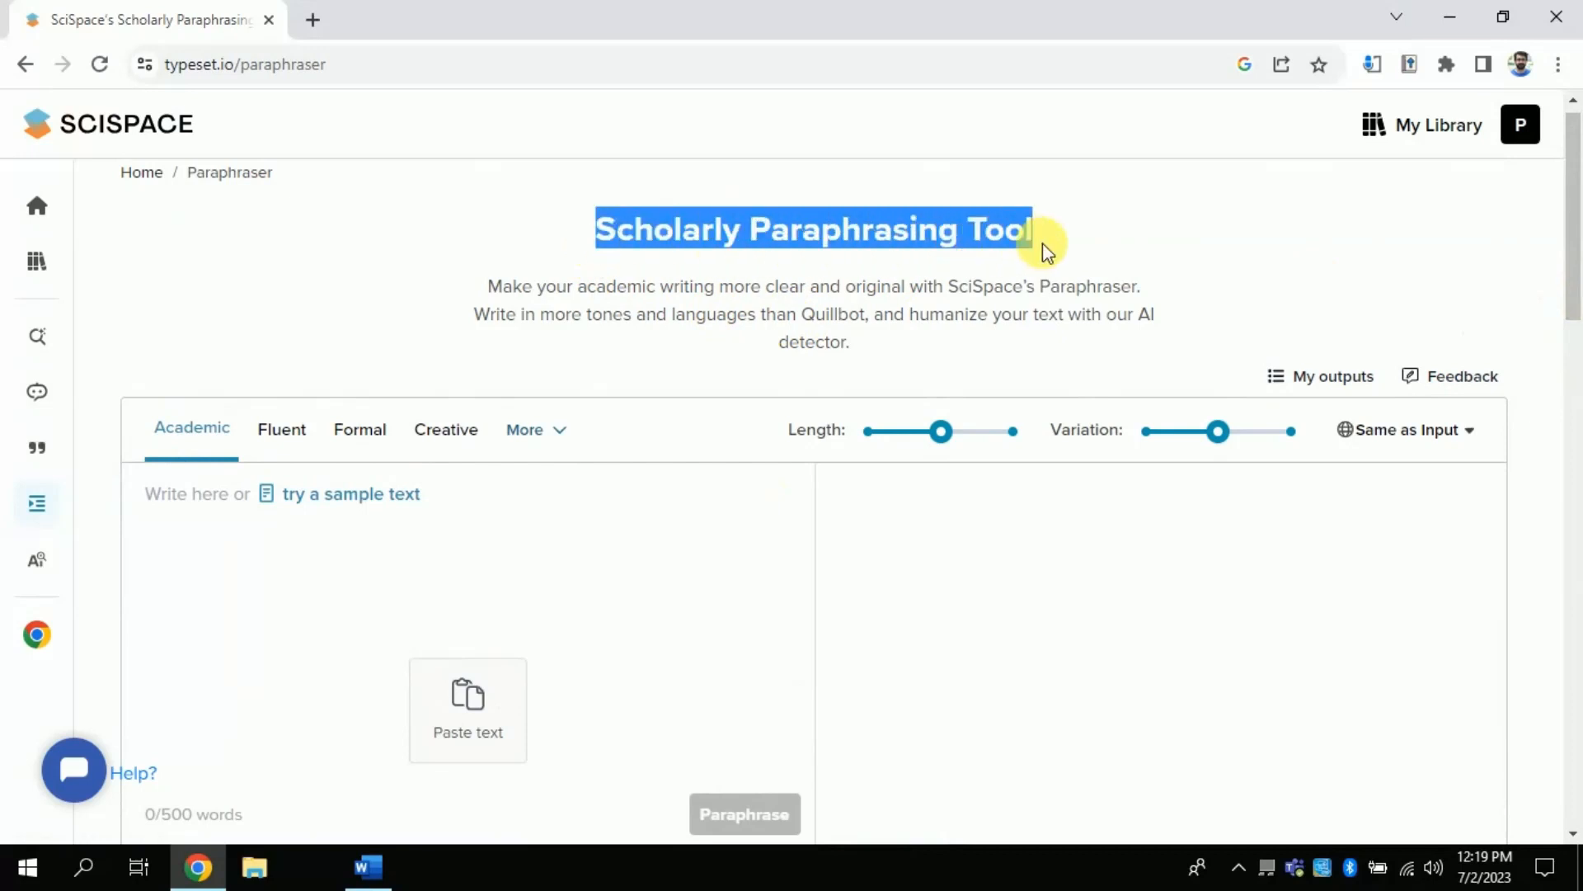
click(1138, 241)
drag(1572, 204, 1572, 266)
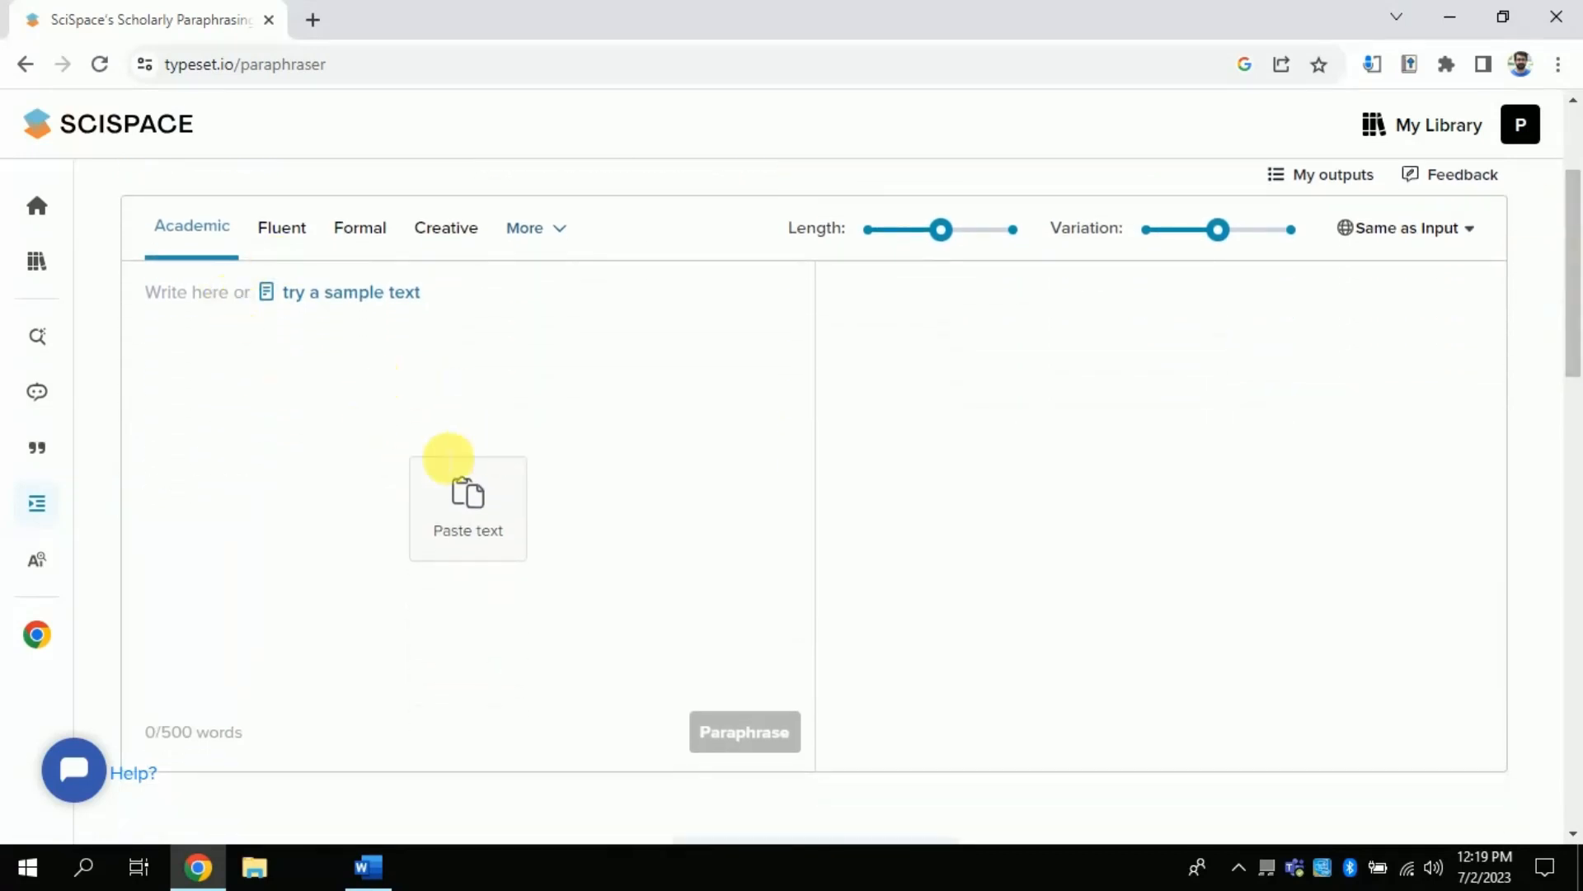
click(368, 866)
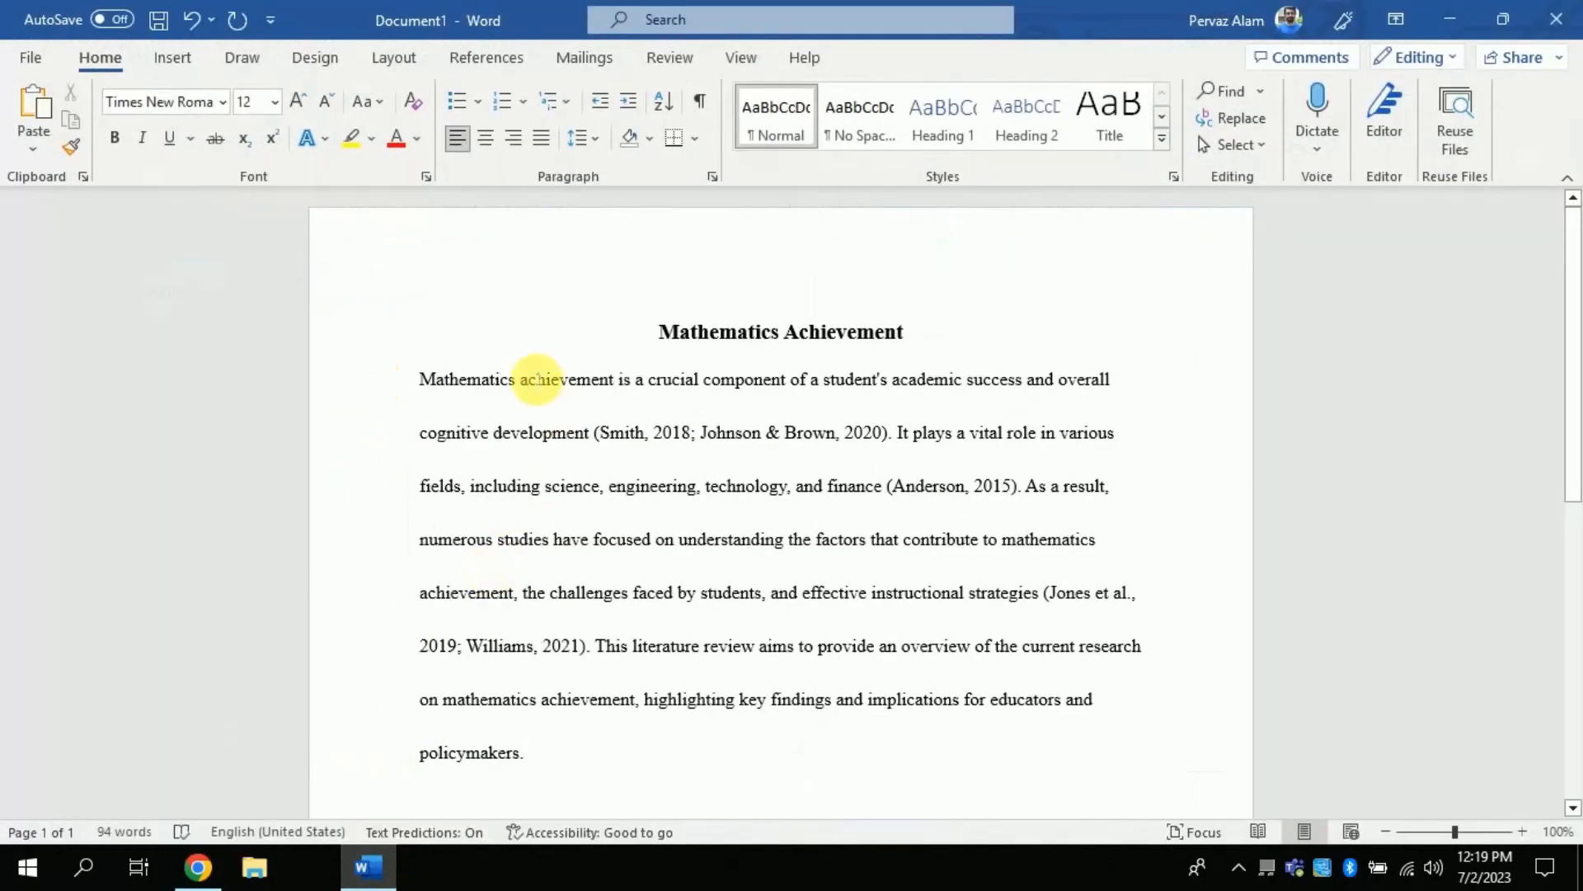
- Copy the whole Mathematics Achievement paragraph in Word and return to the SciSpace paraphraser
click(591, 748)
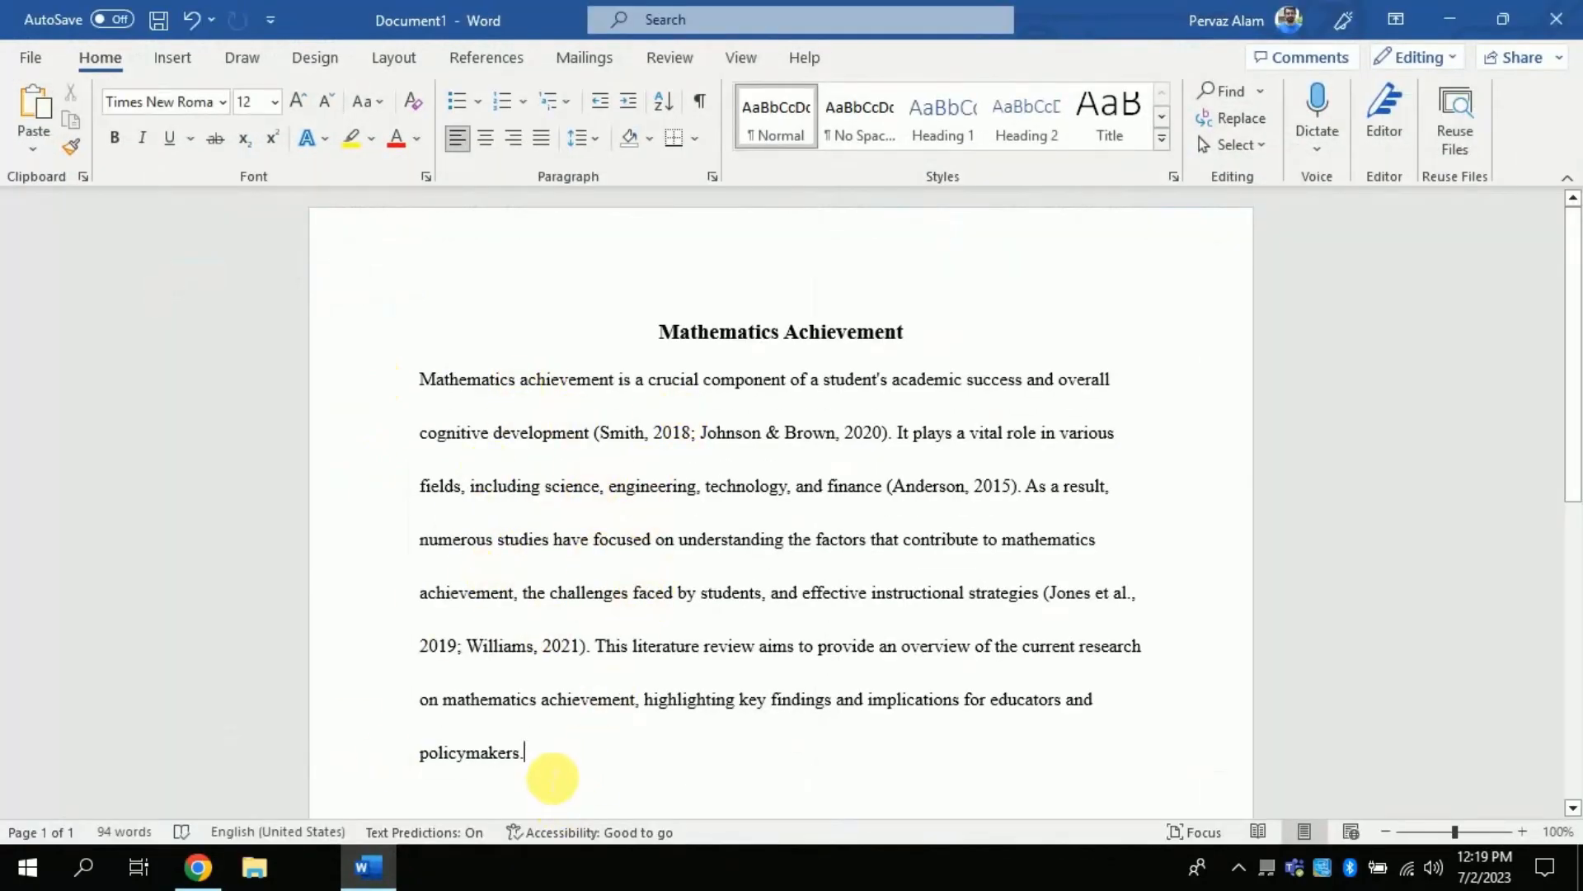
drag(524, 752, 433, 402)
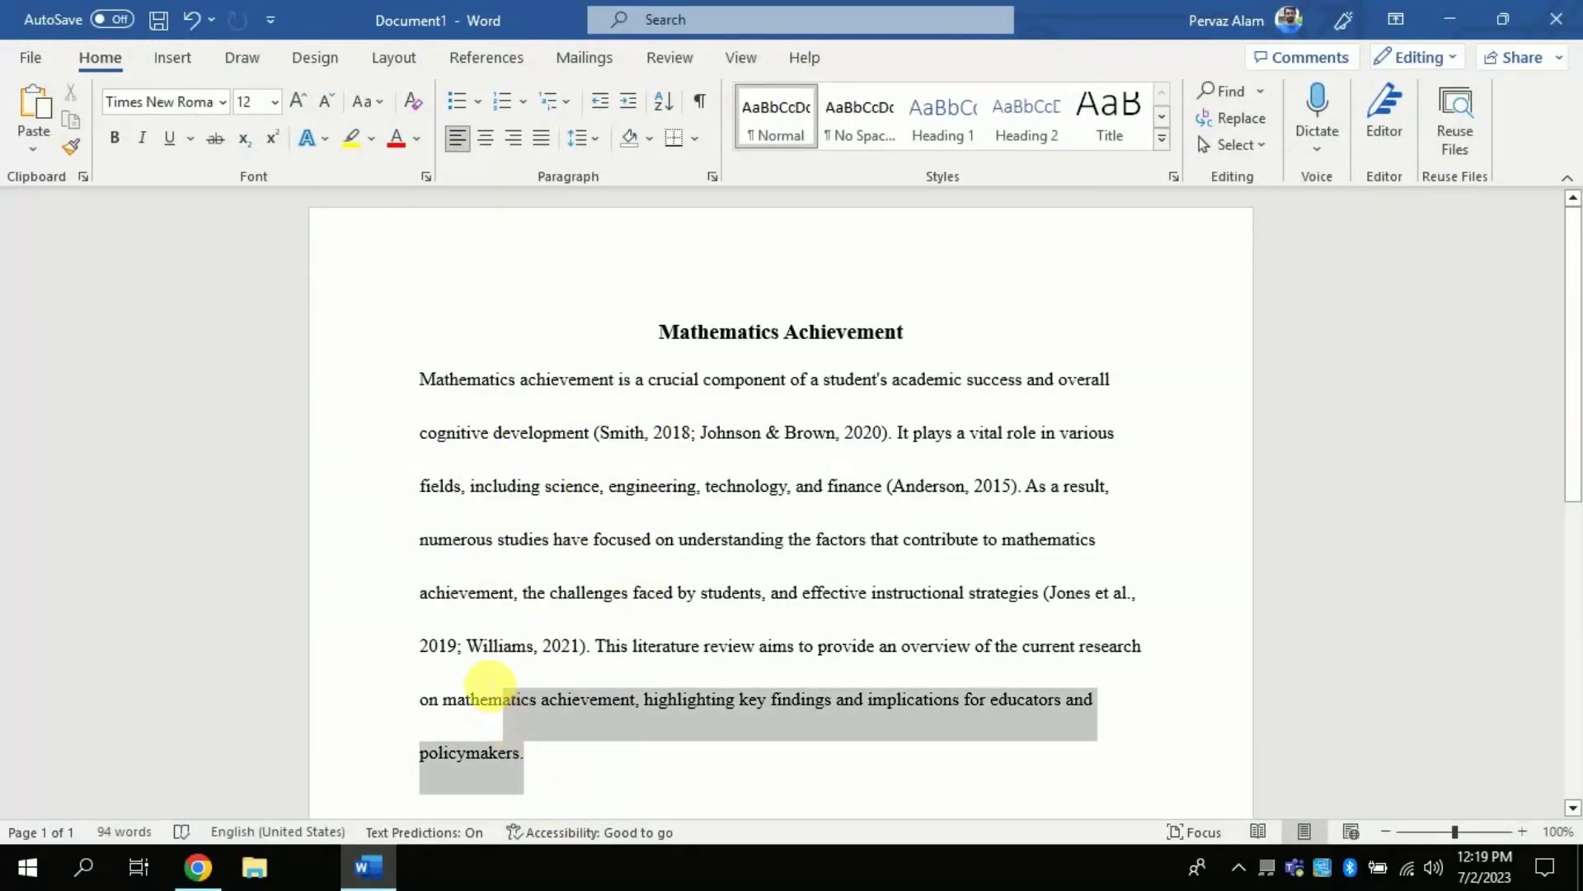
right_click(436, 395)
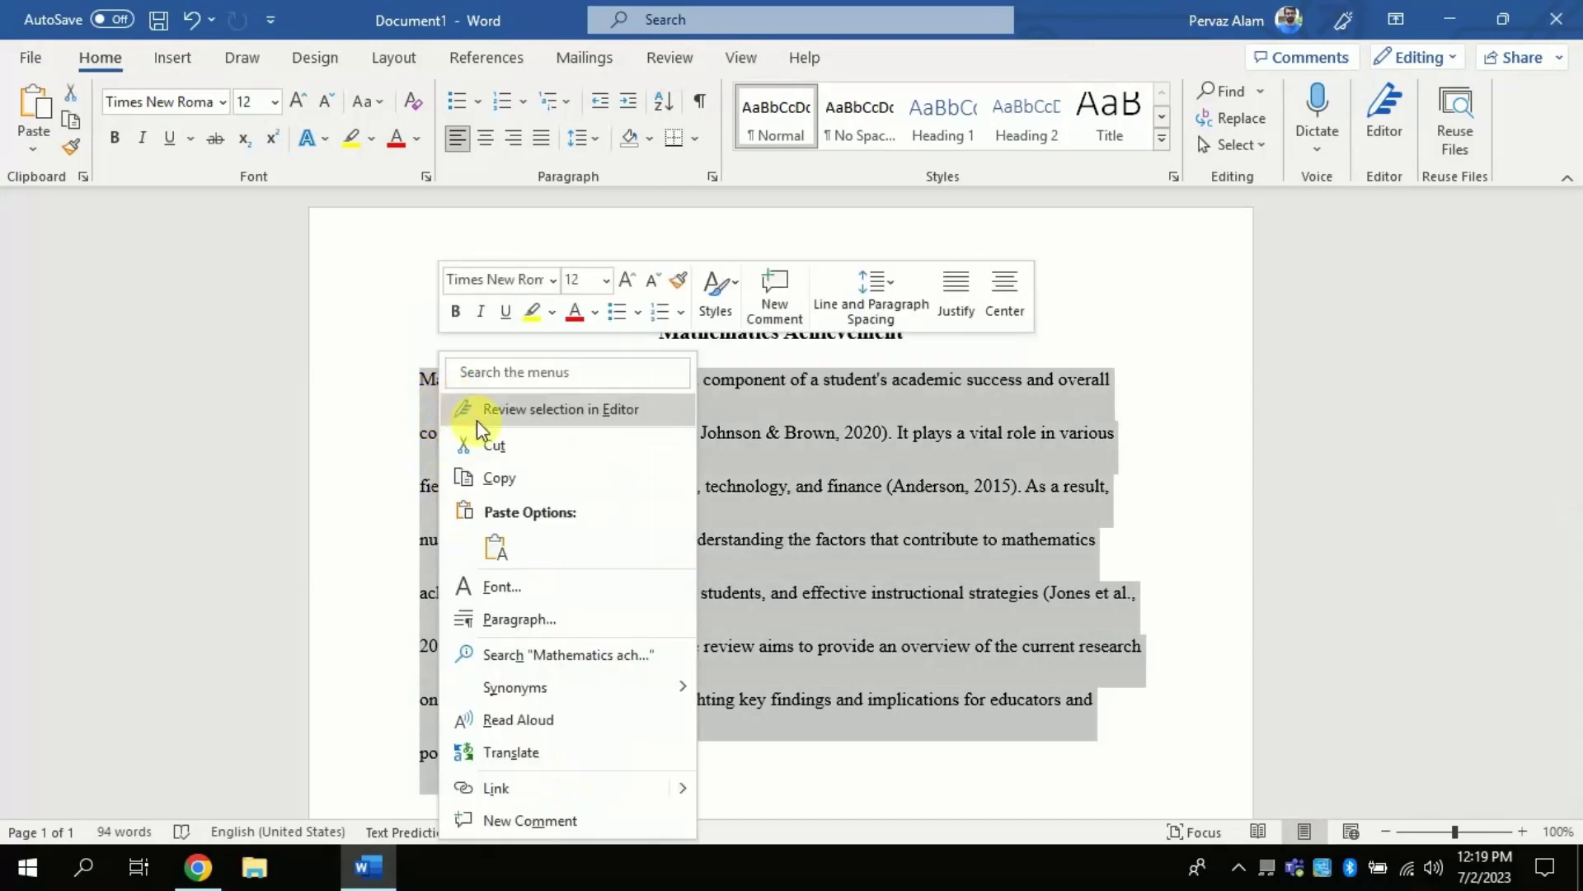
click(501, 478)
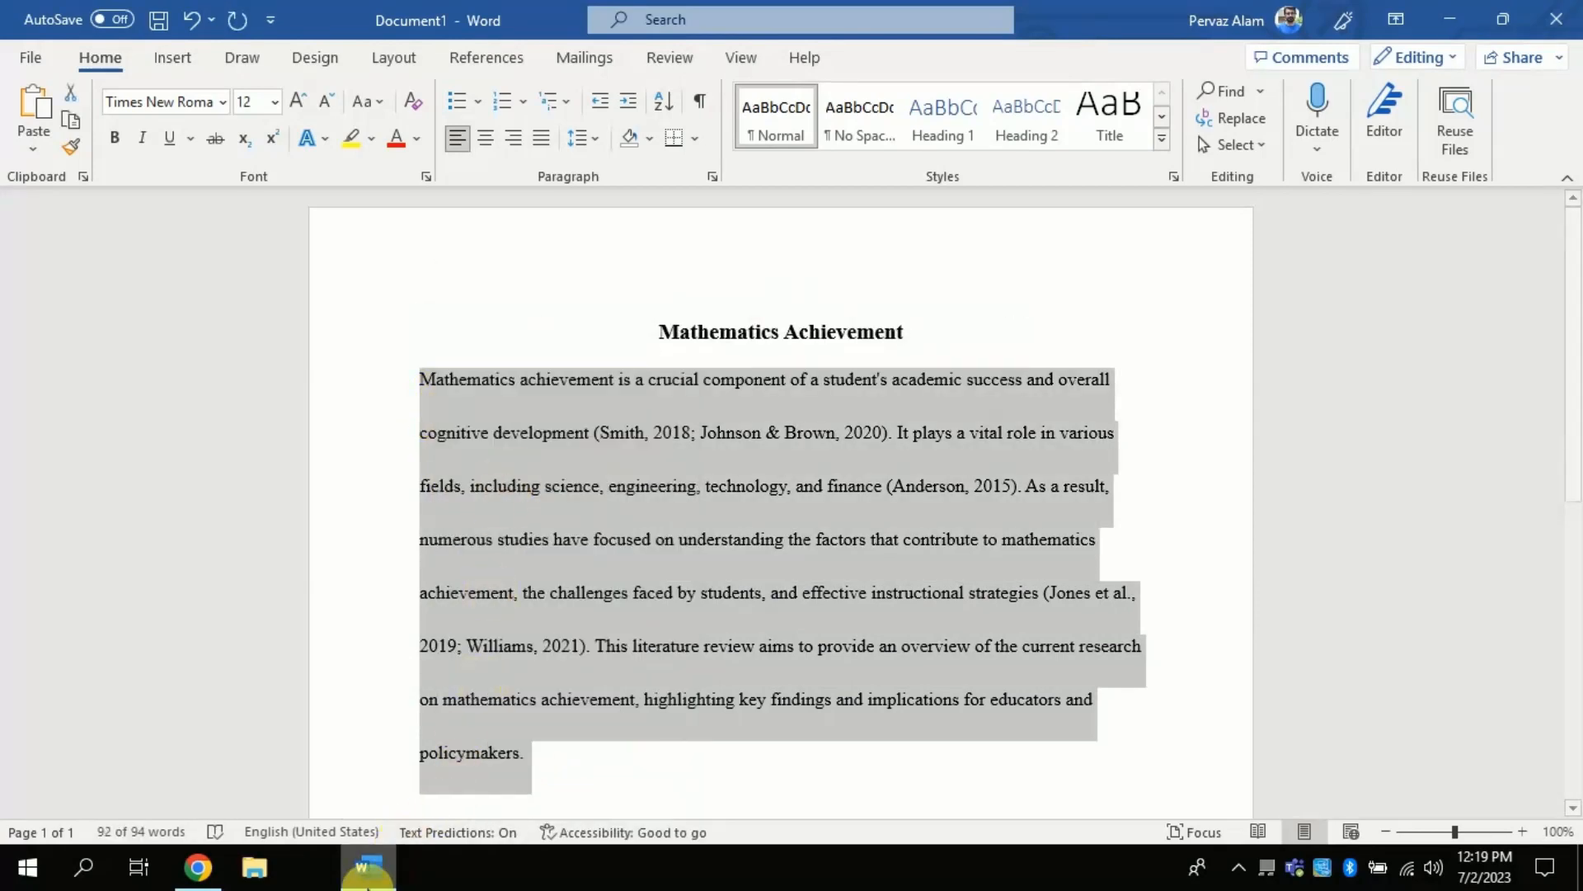
click(367, 866)
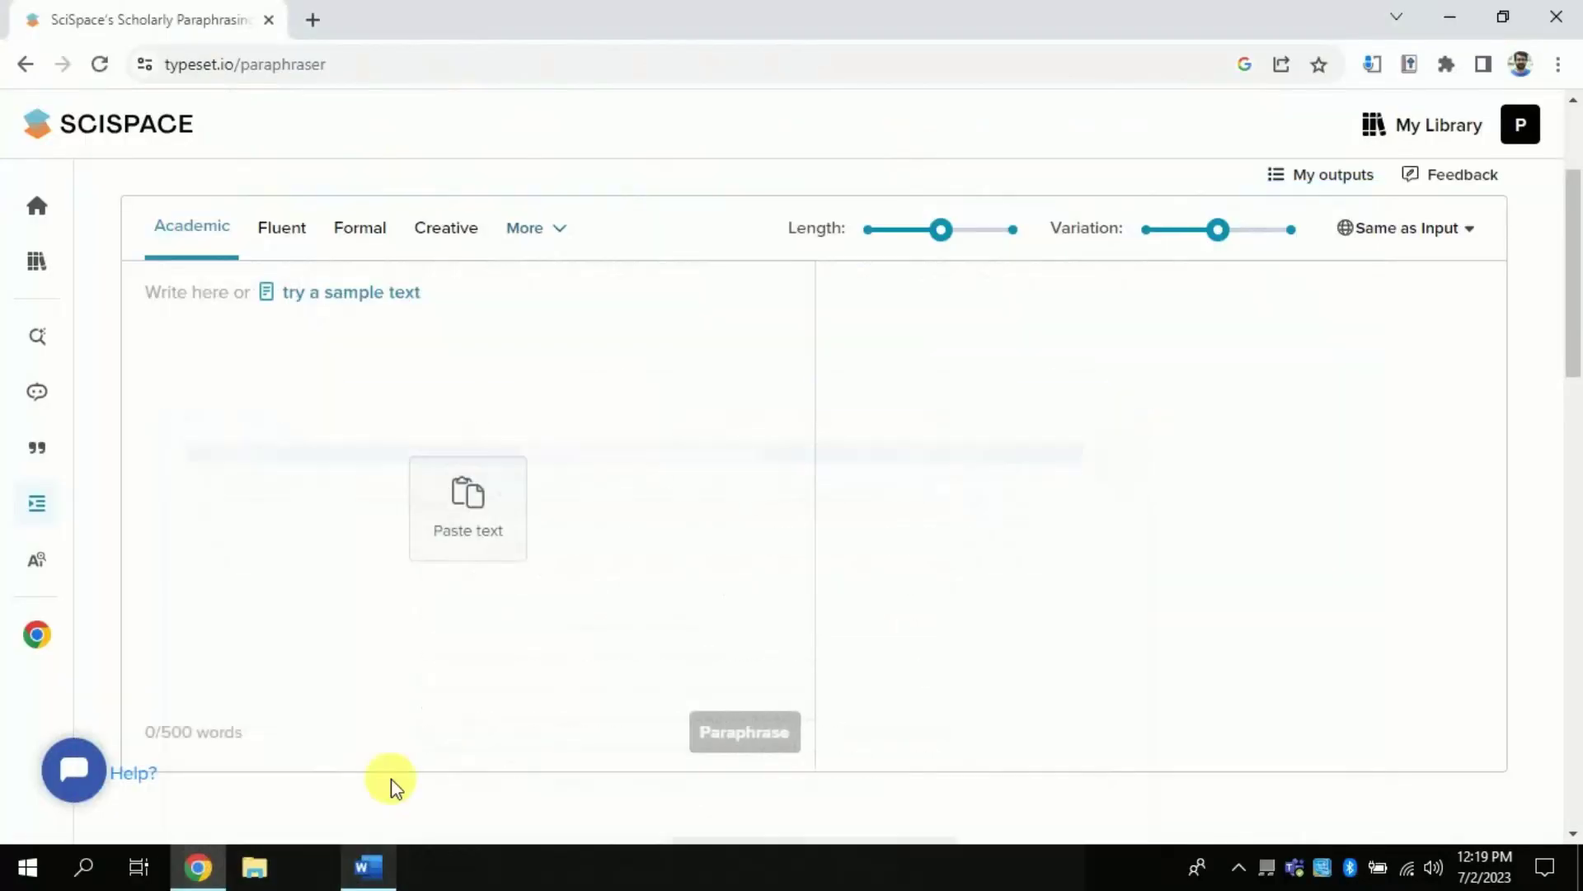
- Paste the clipboard paragraph into the paraphraser, allowing clipboard access, and paraphrase it
click(476, 501)
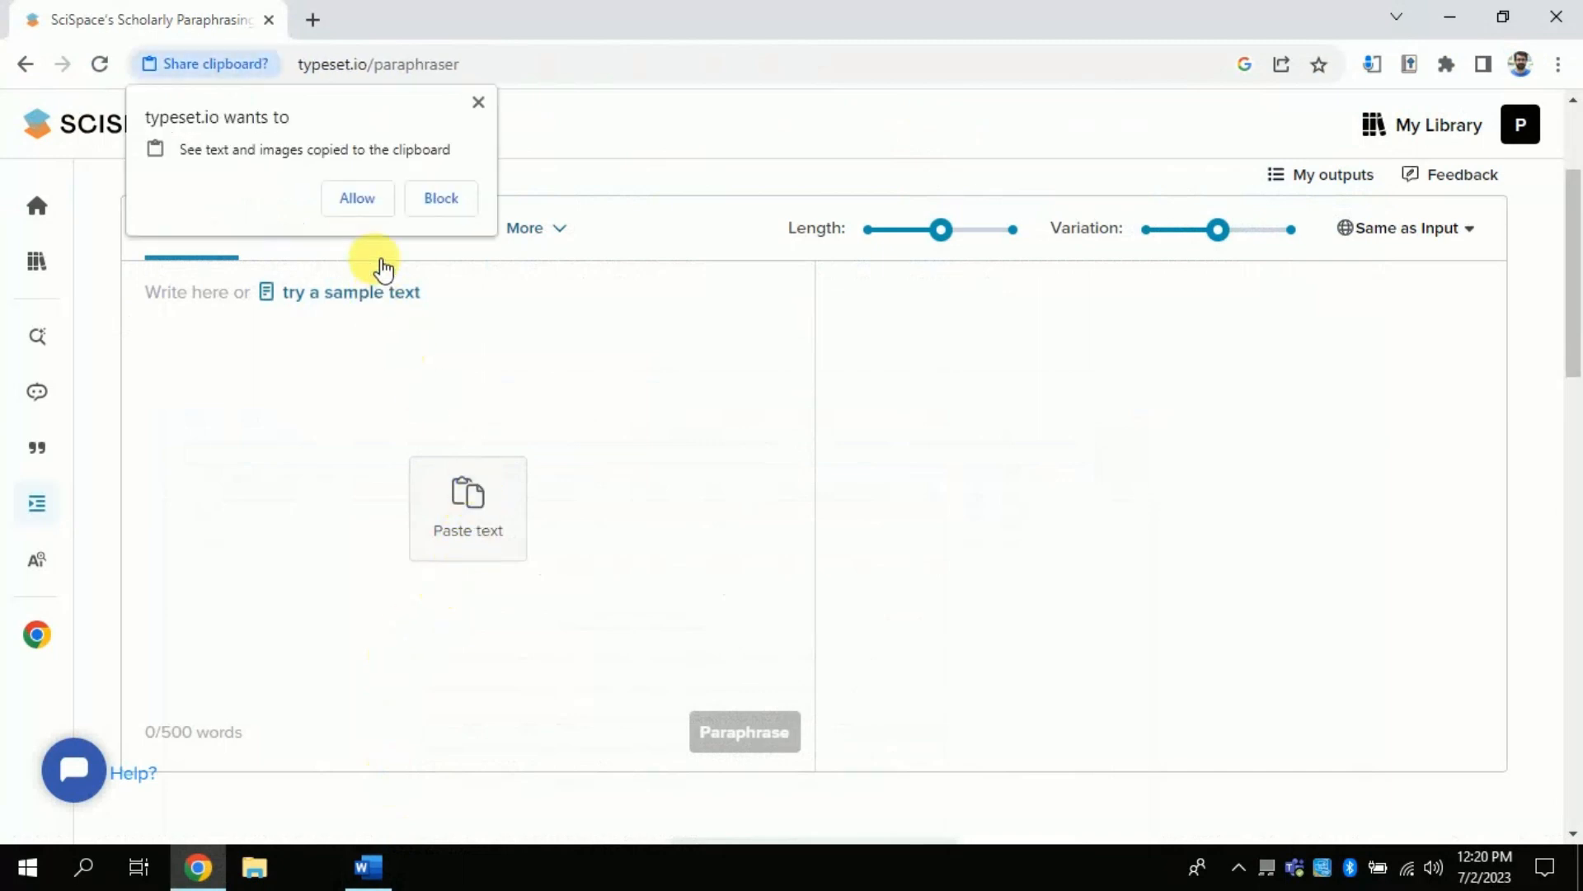
click(362, 197)
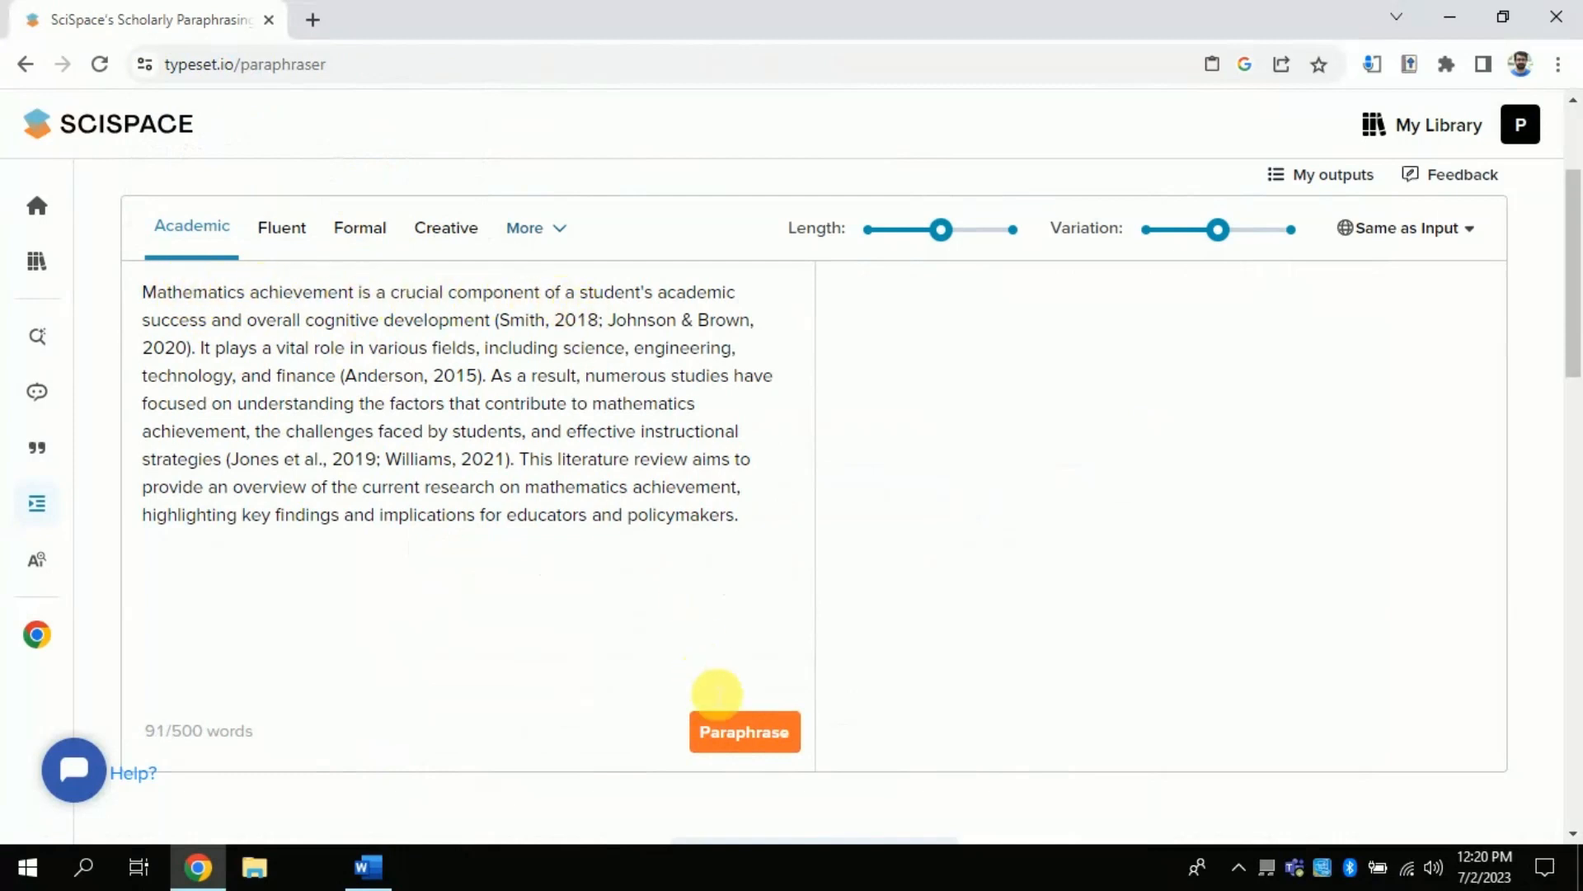
click(745, 732)
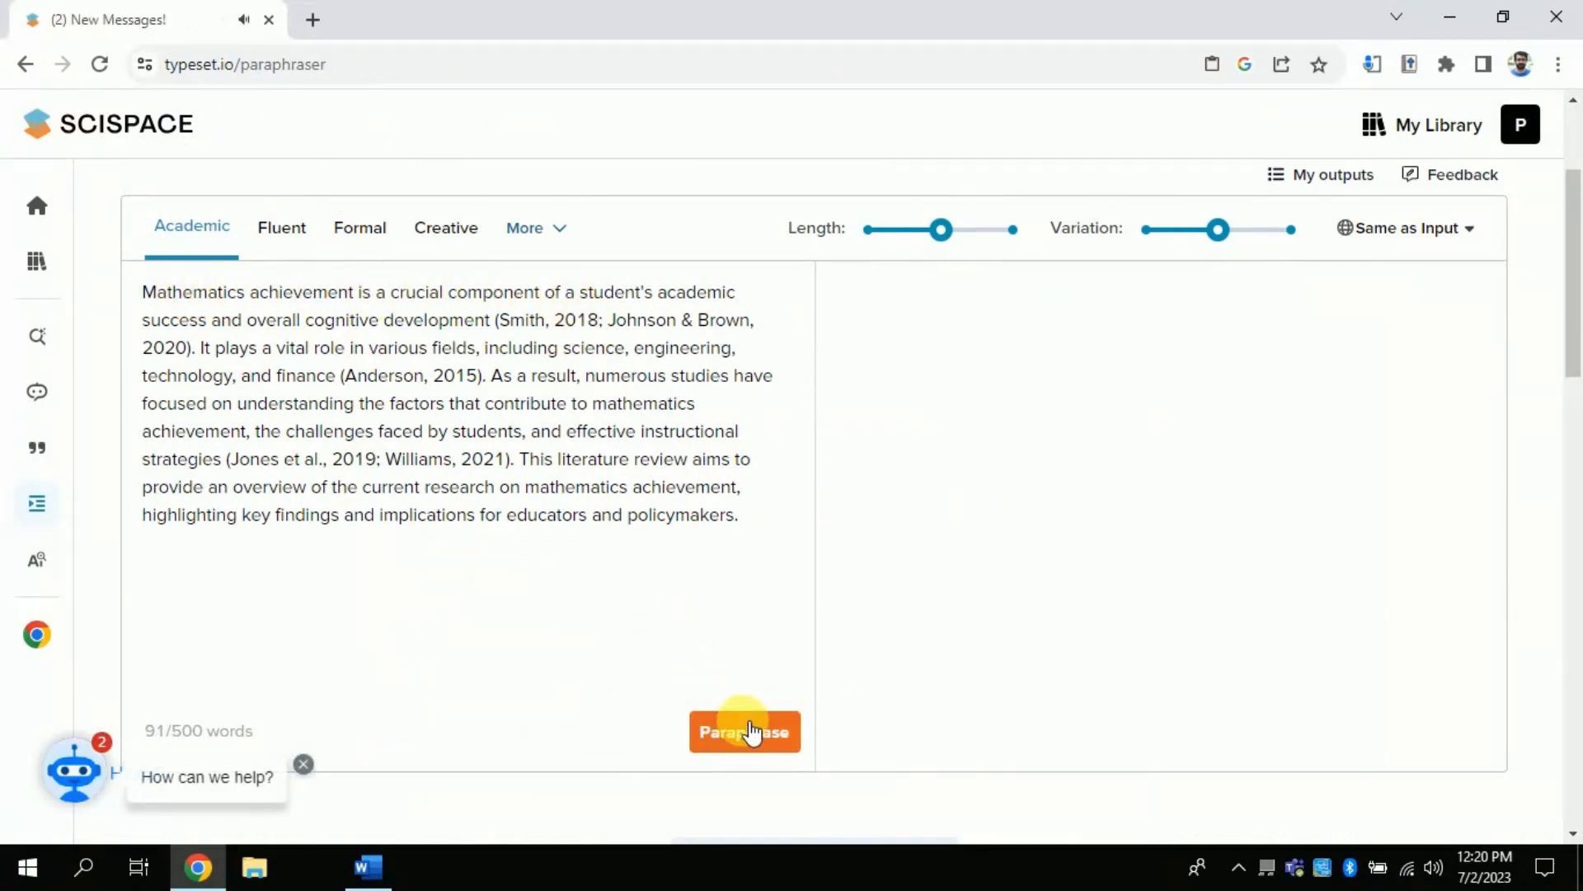
click(747, 731)
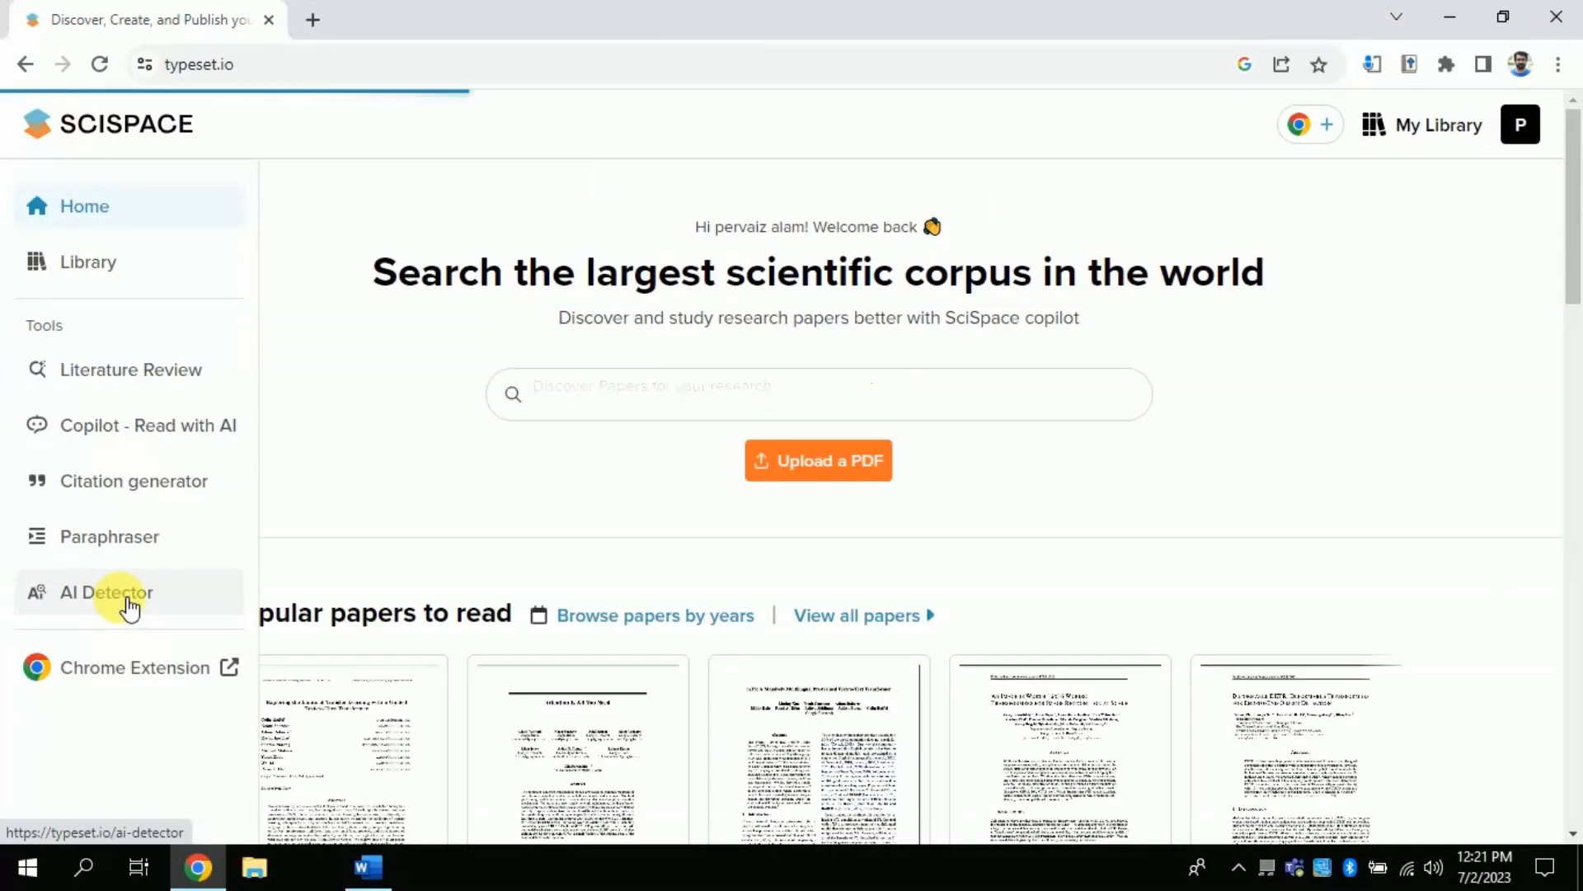
- Open the Academic AI Detector, then copy the Mathematics Achievement paragraph again in Word
click(128, 605)
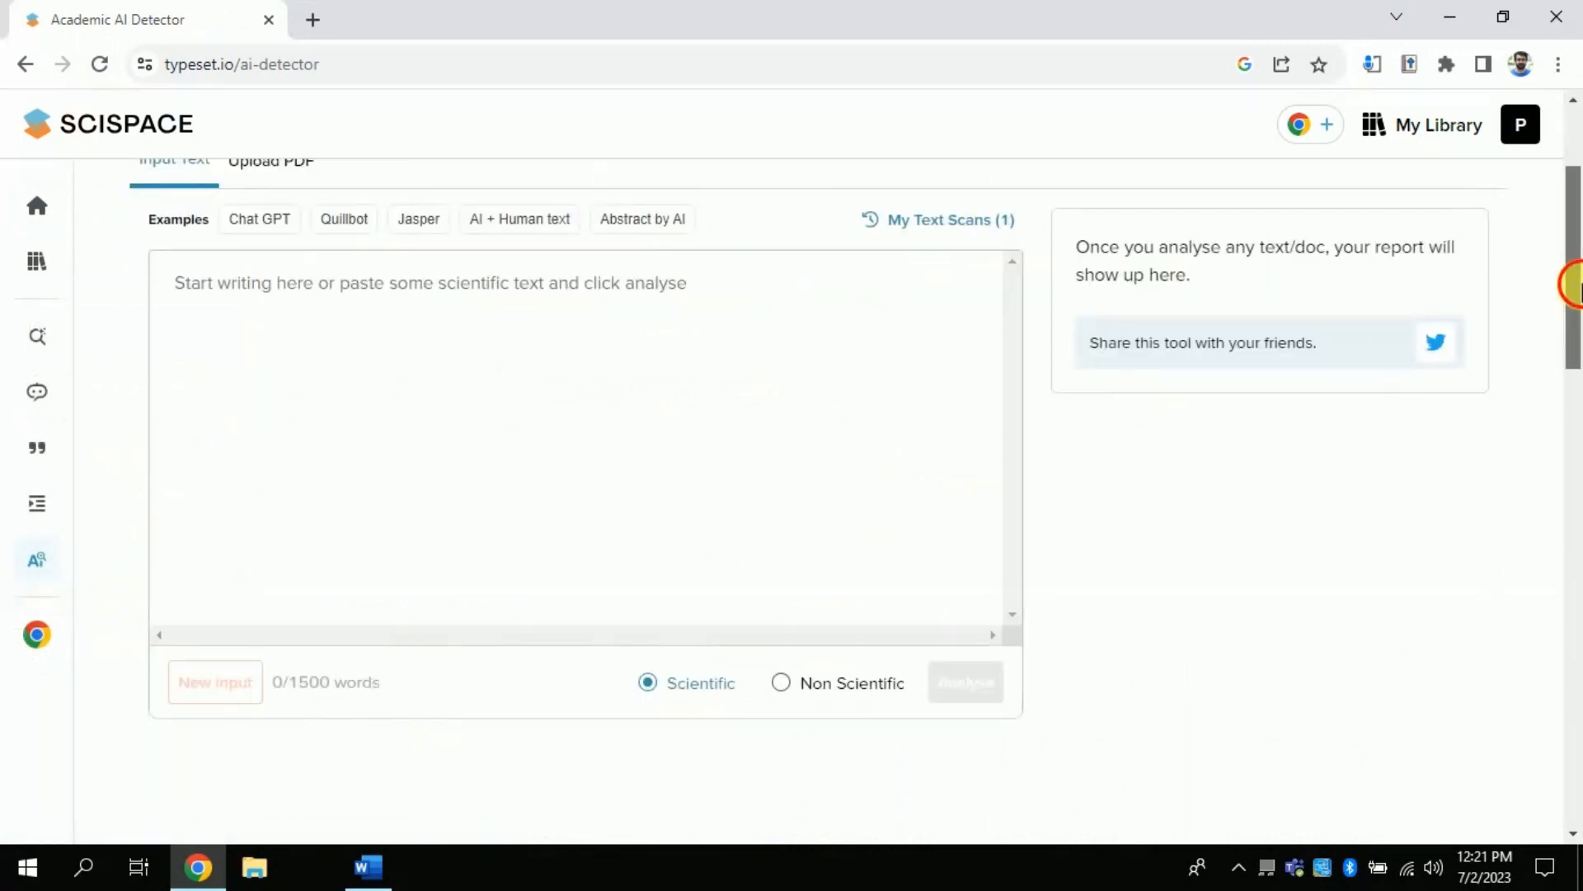
drag(1572, 290, 1572, 272)
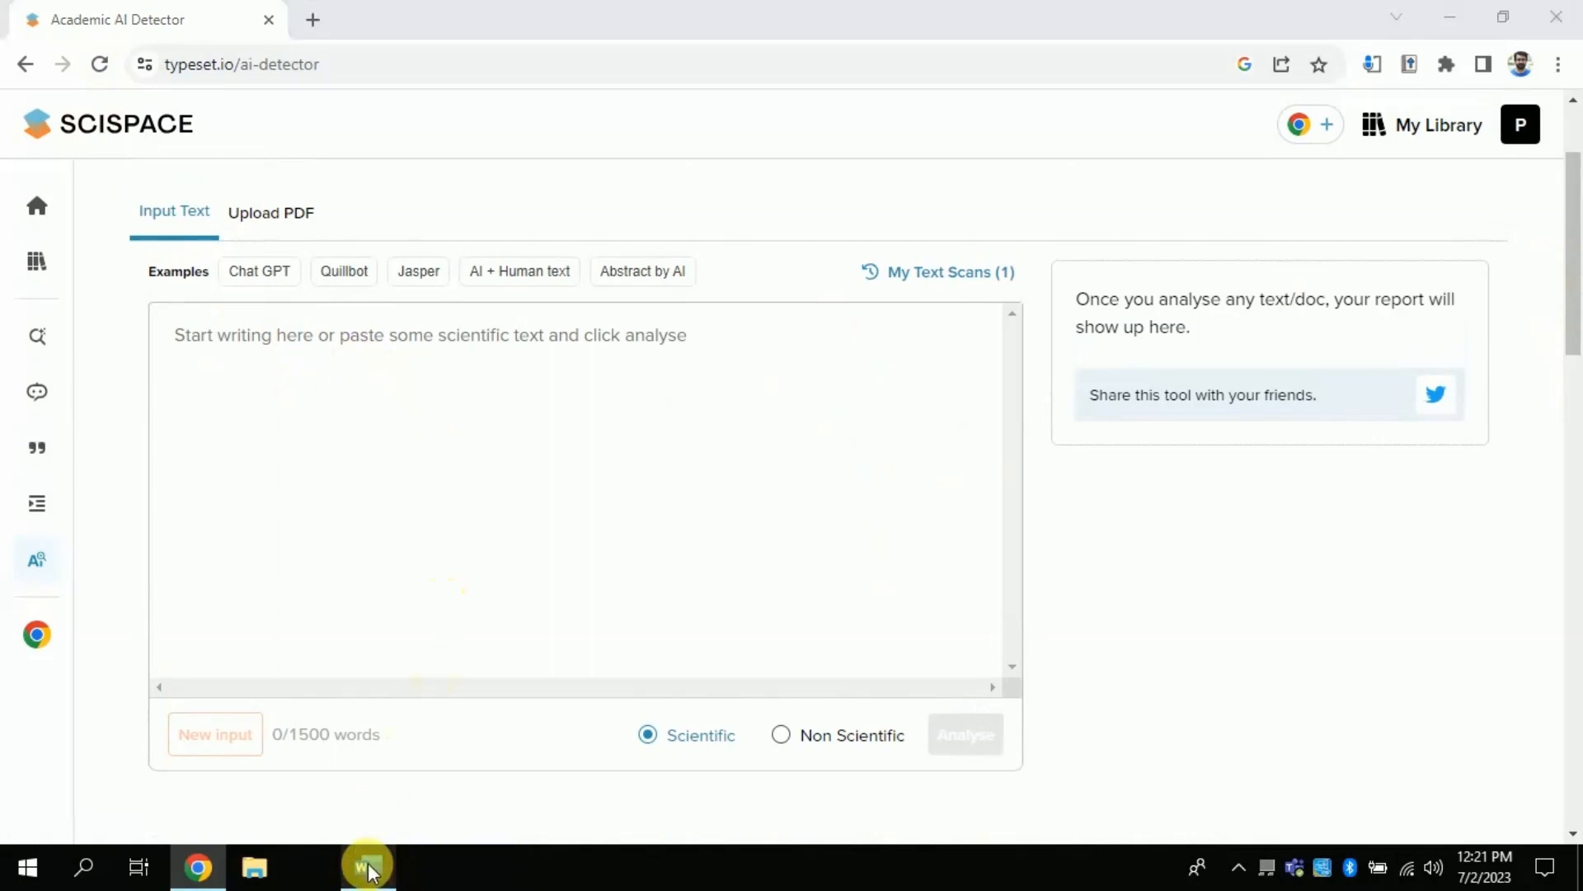
click(364, 867)
right_click(567, 443)
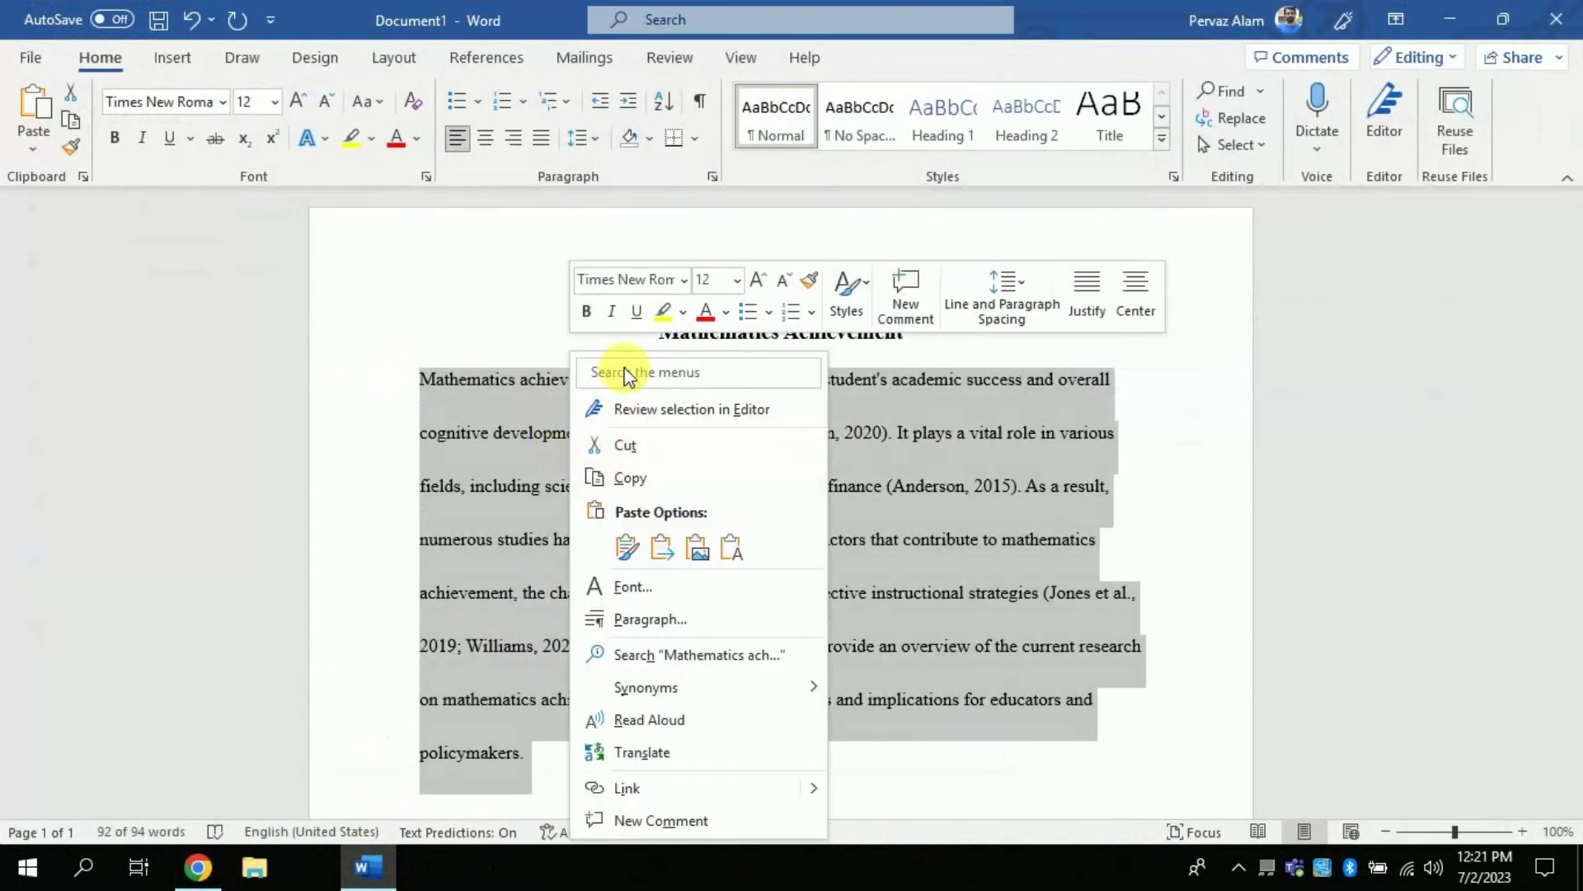
click(630, 478)
- Paste the paragraph into the AI detector with Ctrl+V and analyse it, yielding 100% Mostly AI
click(365, 869)
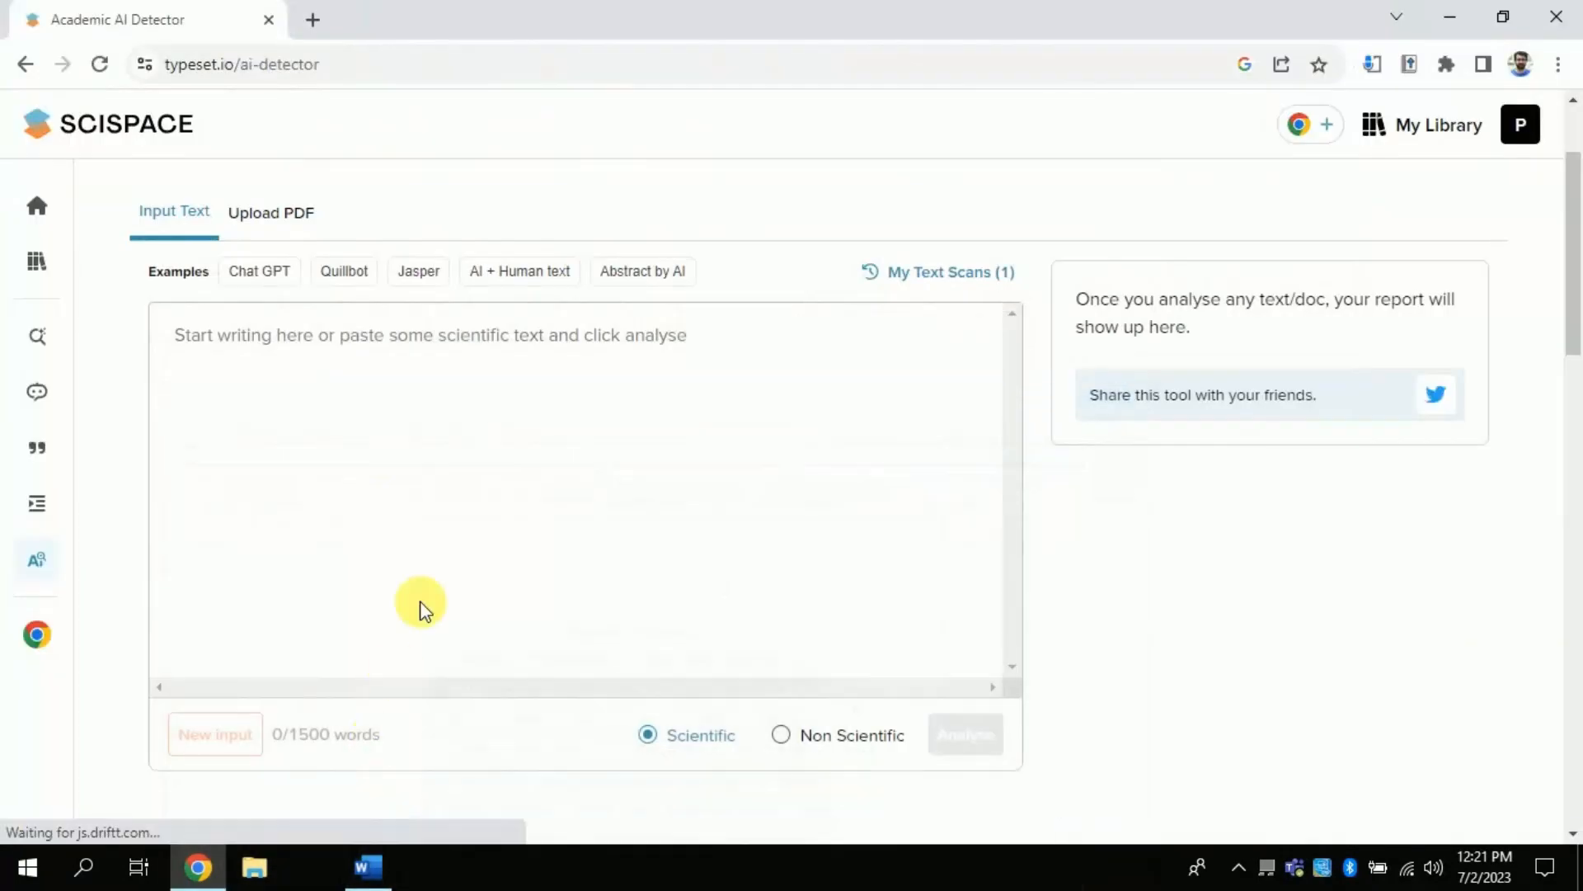
right_click(397, 392)
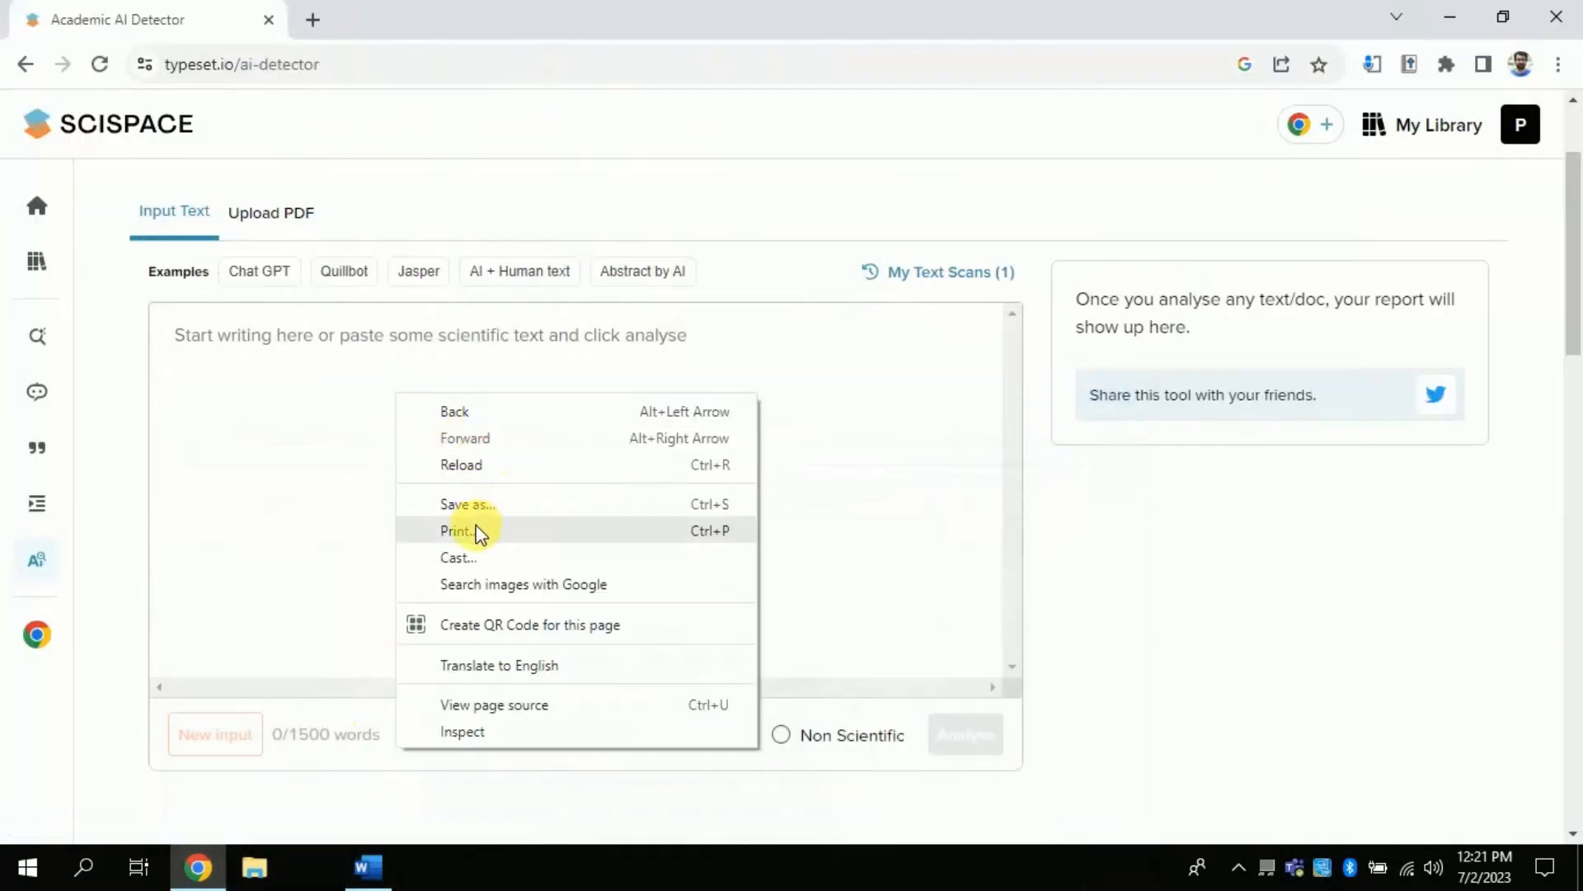
click(328, 459)
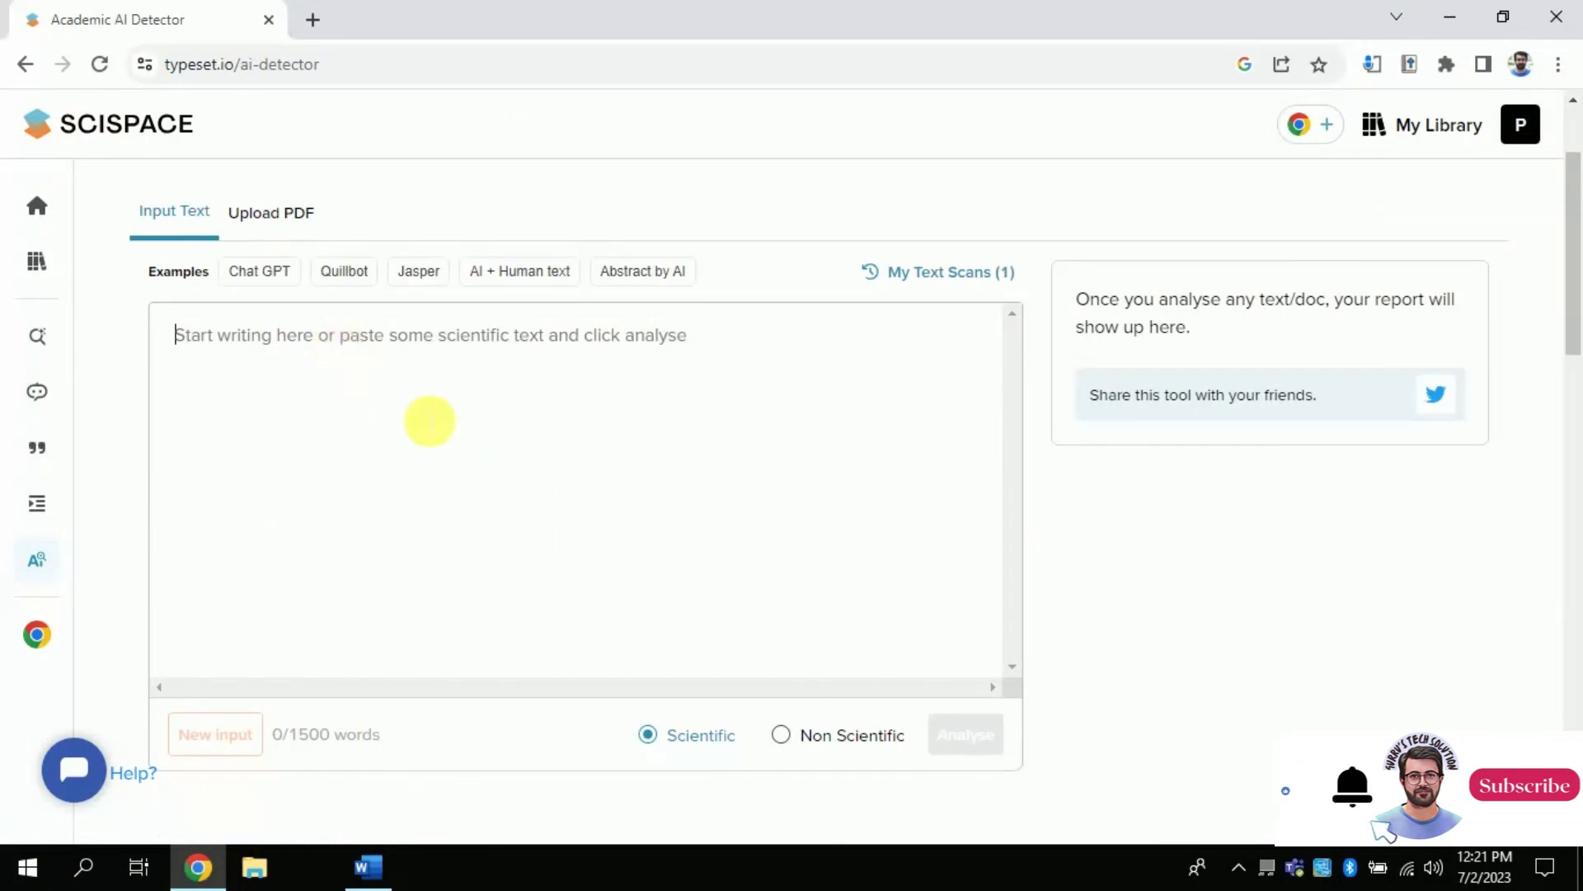
text(Mathematics achievement is a crucial component of a student's academic success and overall cognitive development (Smith, 2018; Johnson & Brown, 2020). It plays a vital role in various fields, including science, engineering, technology, and finance (Anderson, 2015). As a result, numerous studies have focused on understanding the factors that contribute to mathematics achievement, the challenges faced by students, and effective instructional strategies (Jones et al., 2019; Williams, 2021). This literature review aims to provide an overview of the current research on mathematics achievement, highlighting key findings and implications for educators and policymakers.)
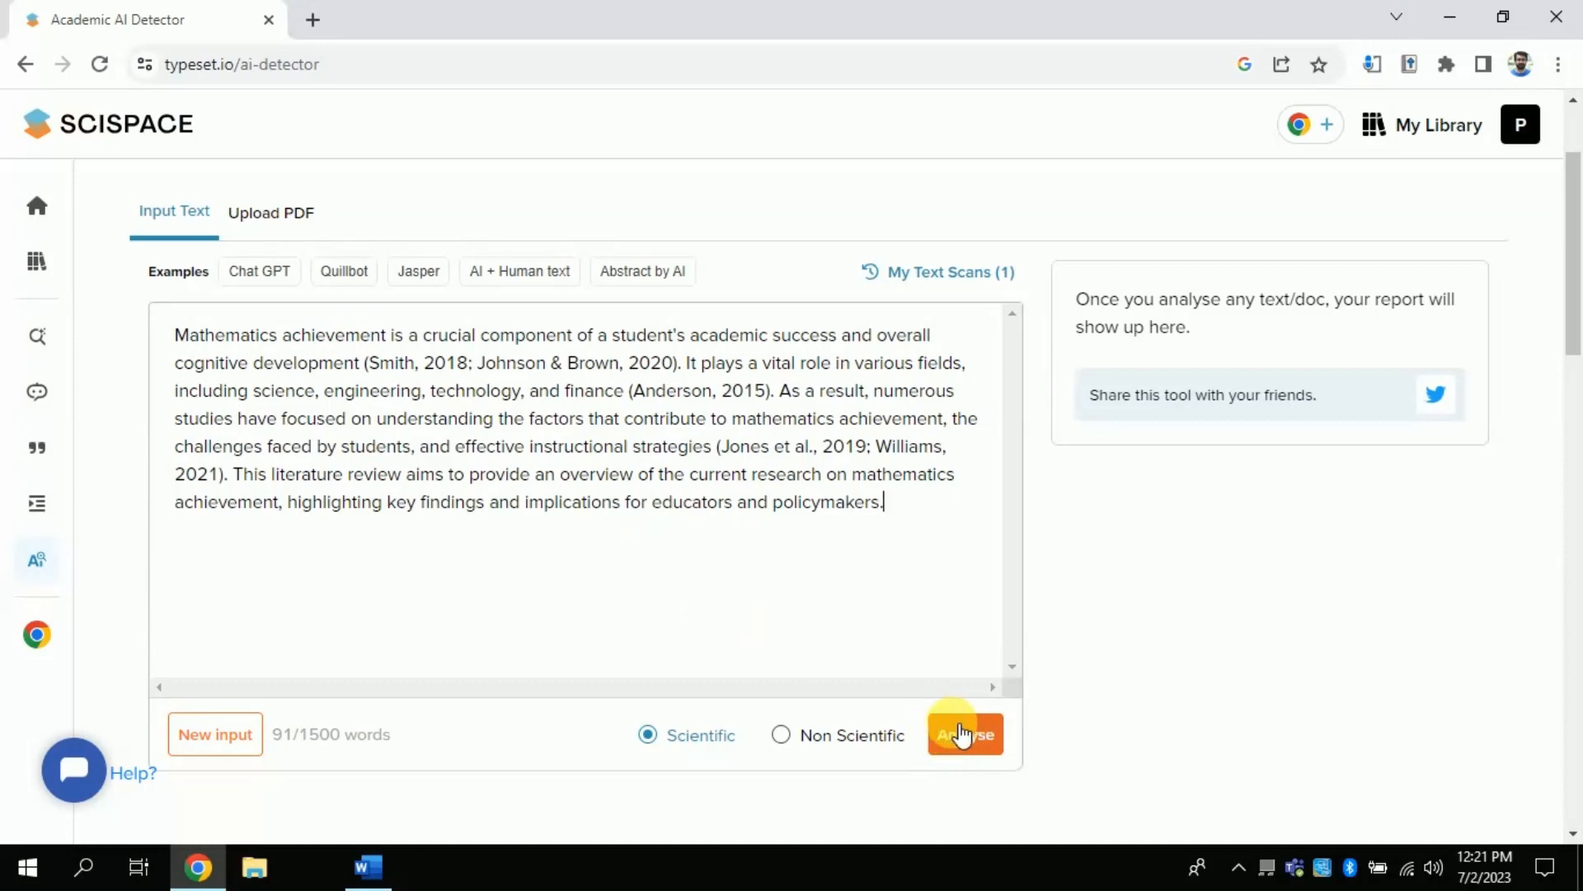
click(965, 733)
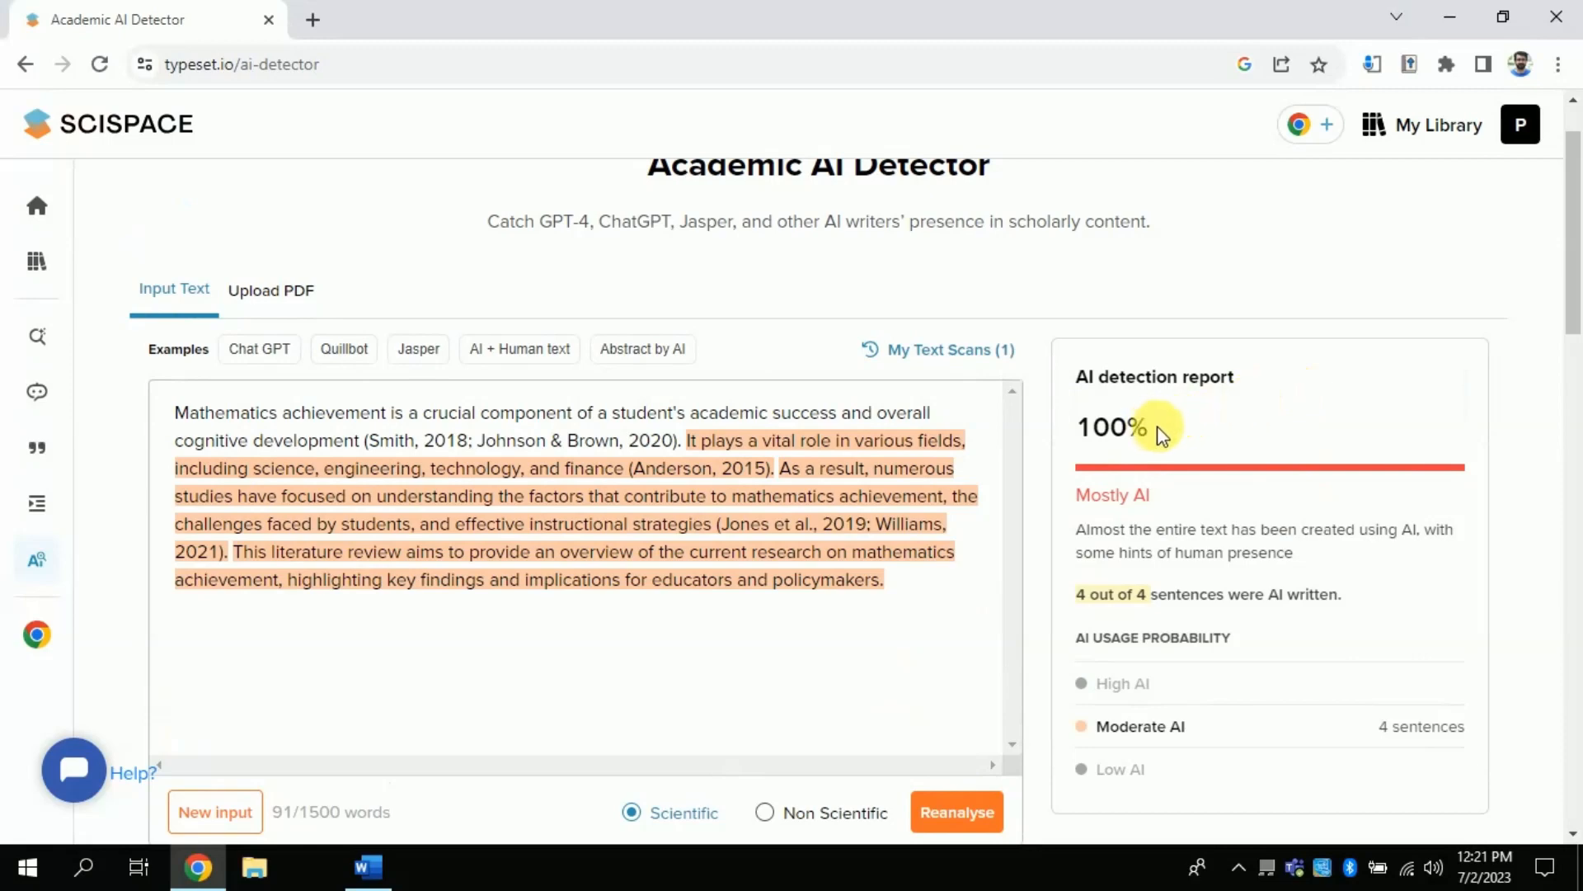
drag(1153, 428, 1096, 434)
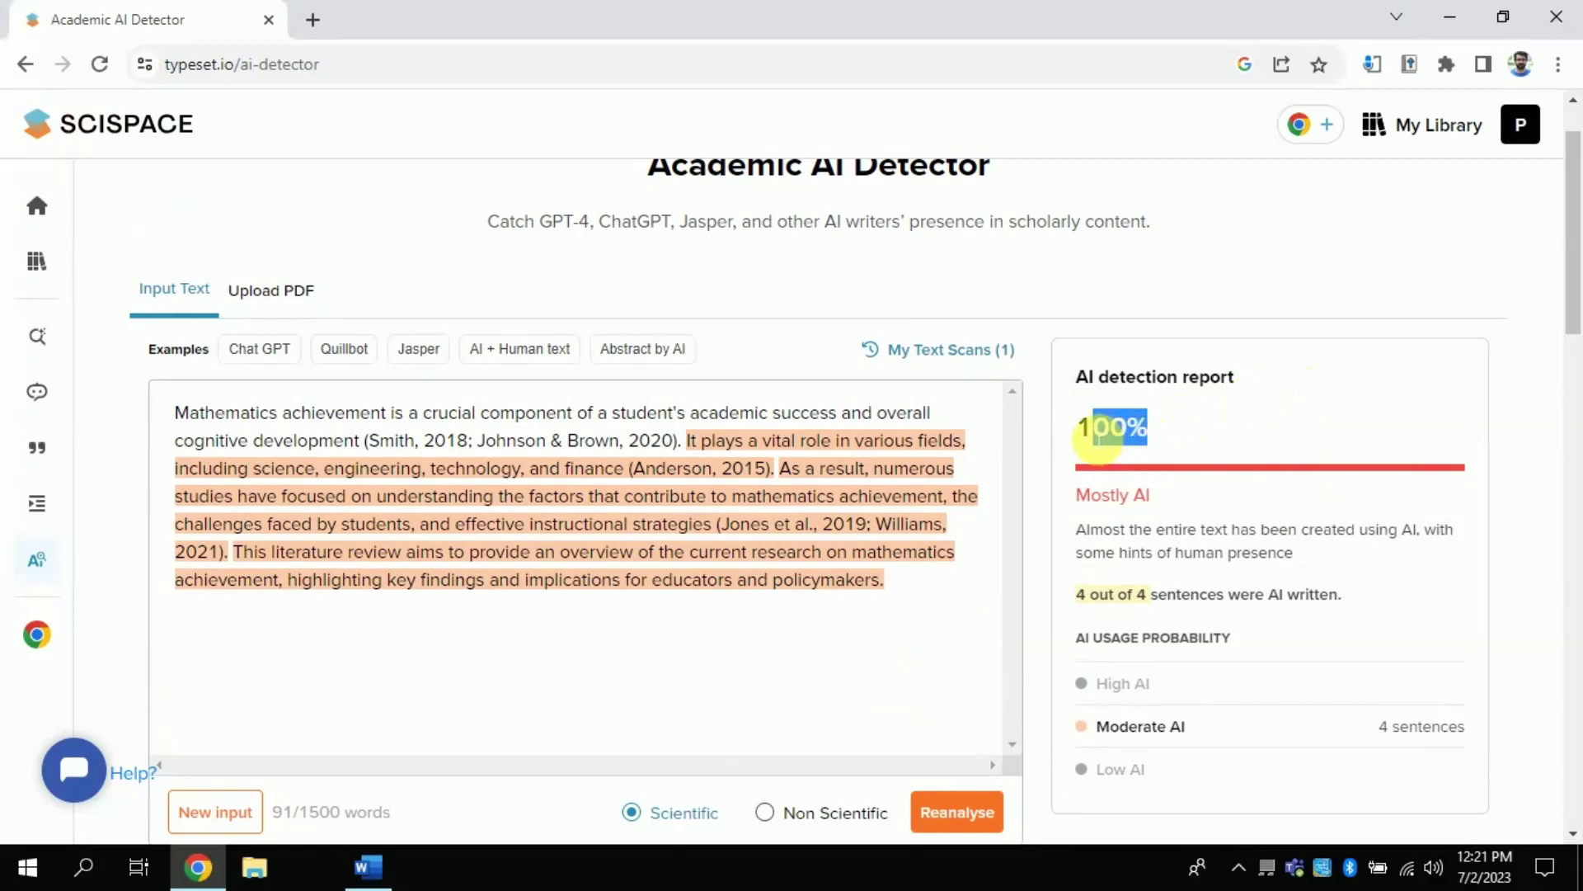
click(1157, 507)
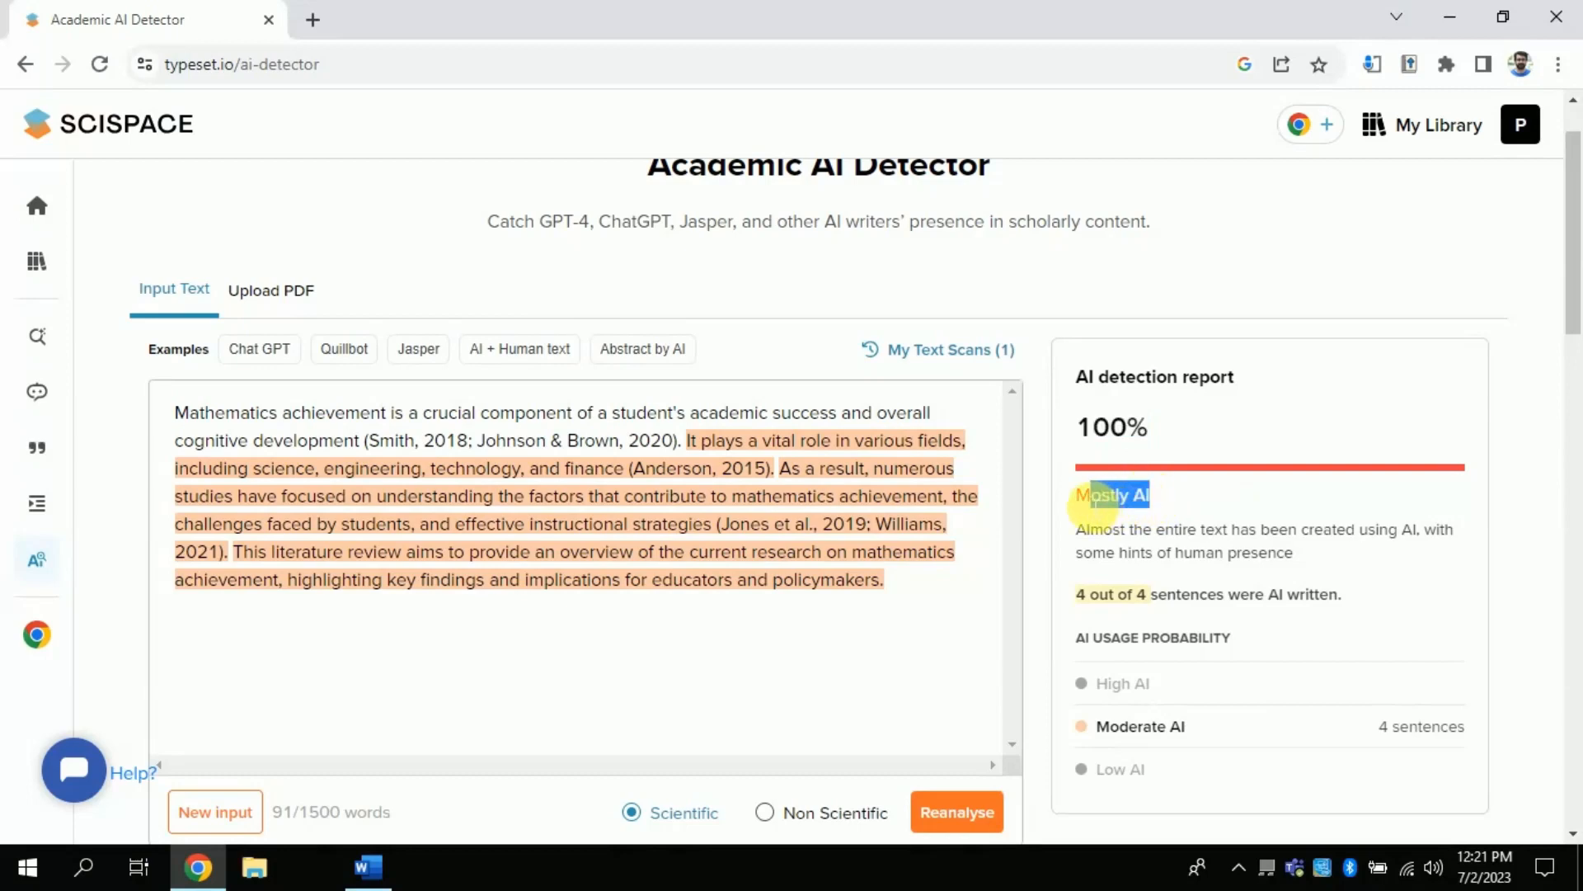
click(1188, 496)
mouse_move(1571, 220)
mouse_down()
mouse_move(1571, 236)
mouse_move(1574, 199)
mouse_up()
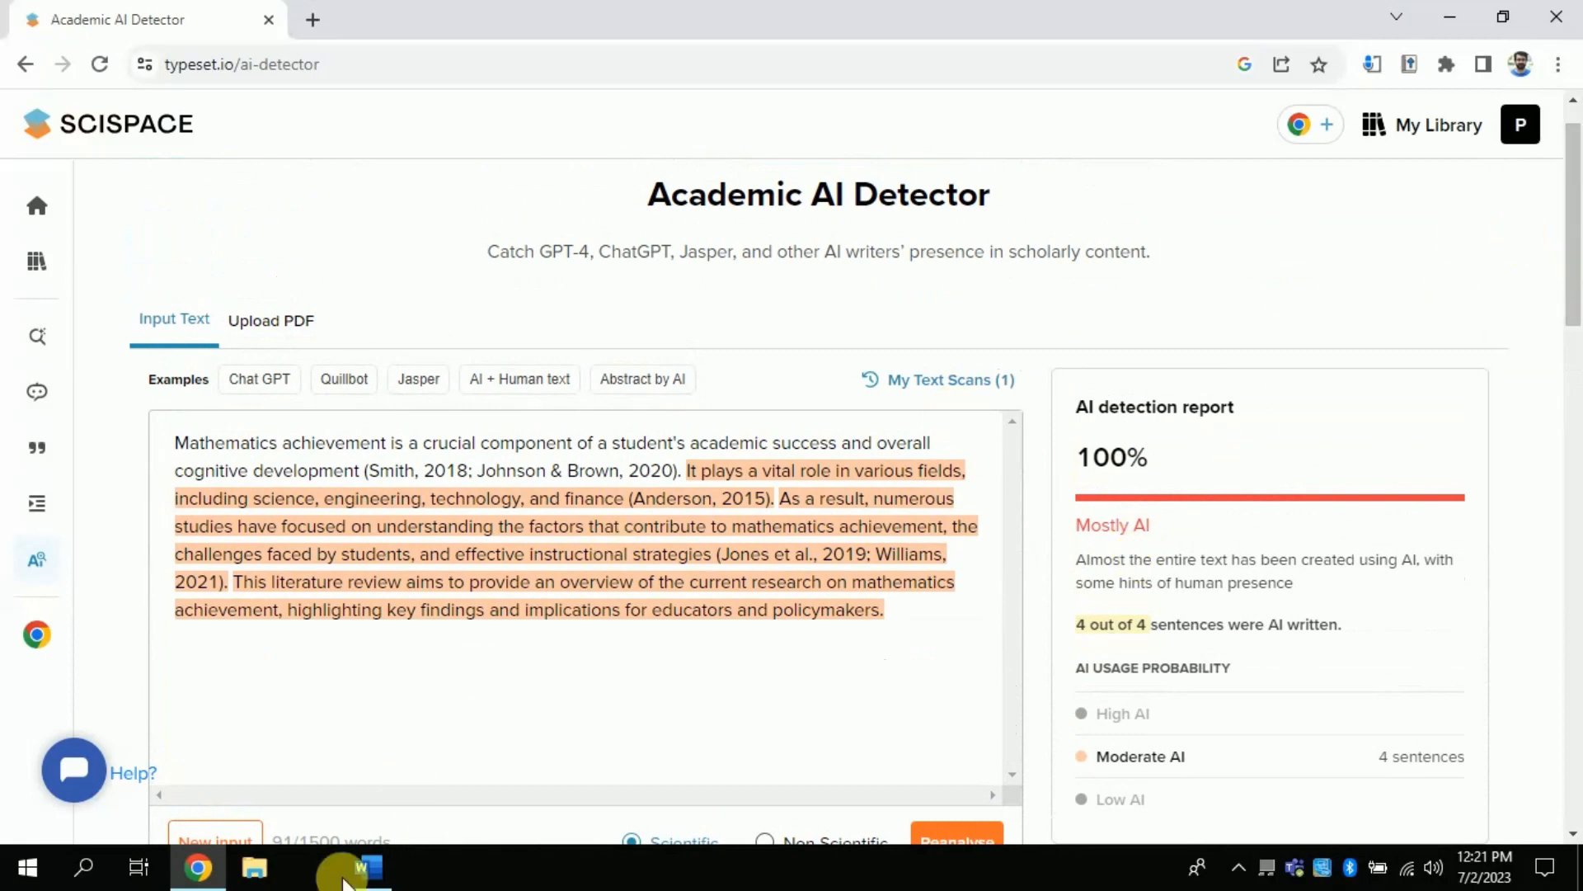
click(361, 866)
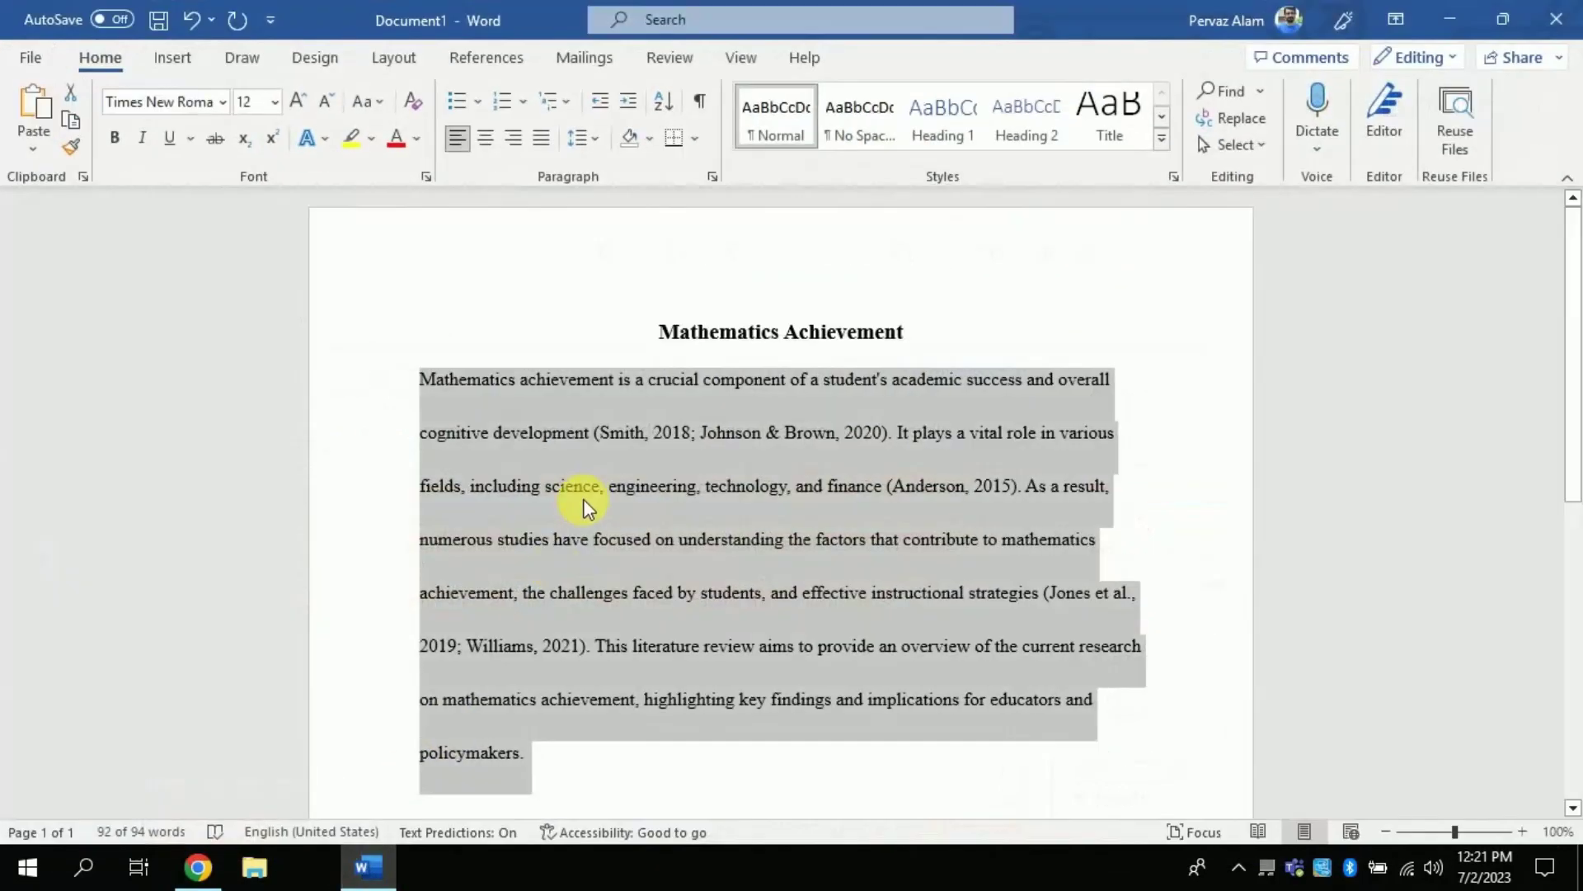
click(705, 483)
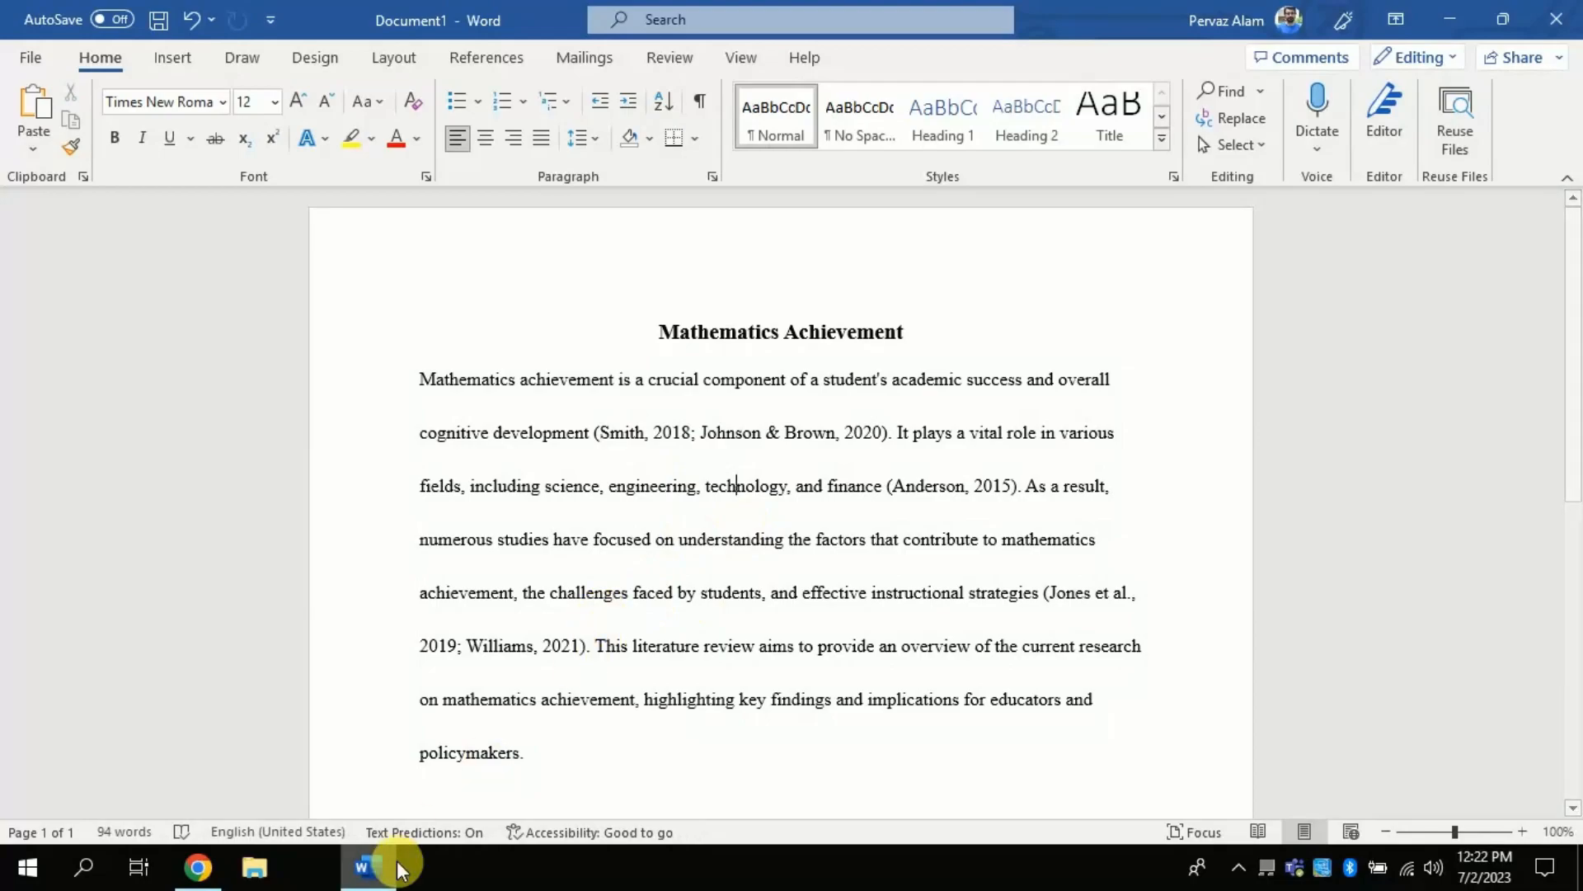
click(362, 867)
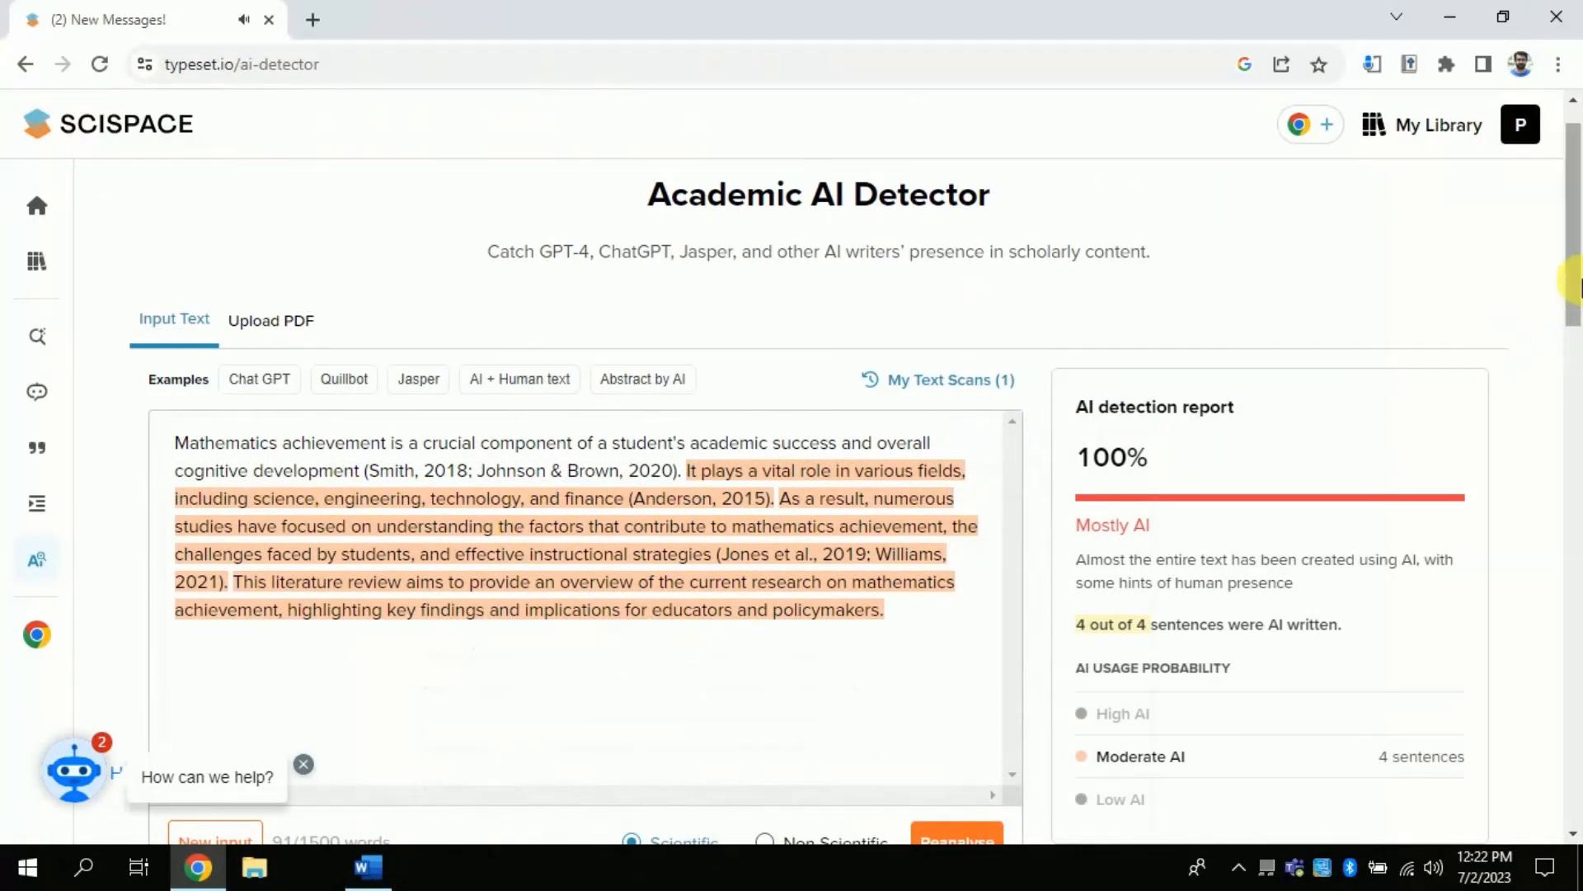
drag(1571, 266, 1571, 292)
mouse_move(1153, 384)
mouse_down()
mouse_move(1126, 383)
mouse_move(1088, 341)
mouse_up()
click(1096, 352)
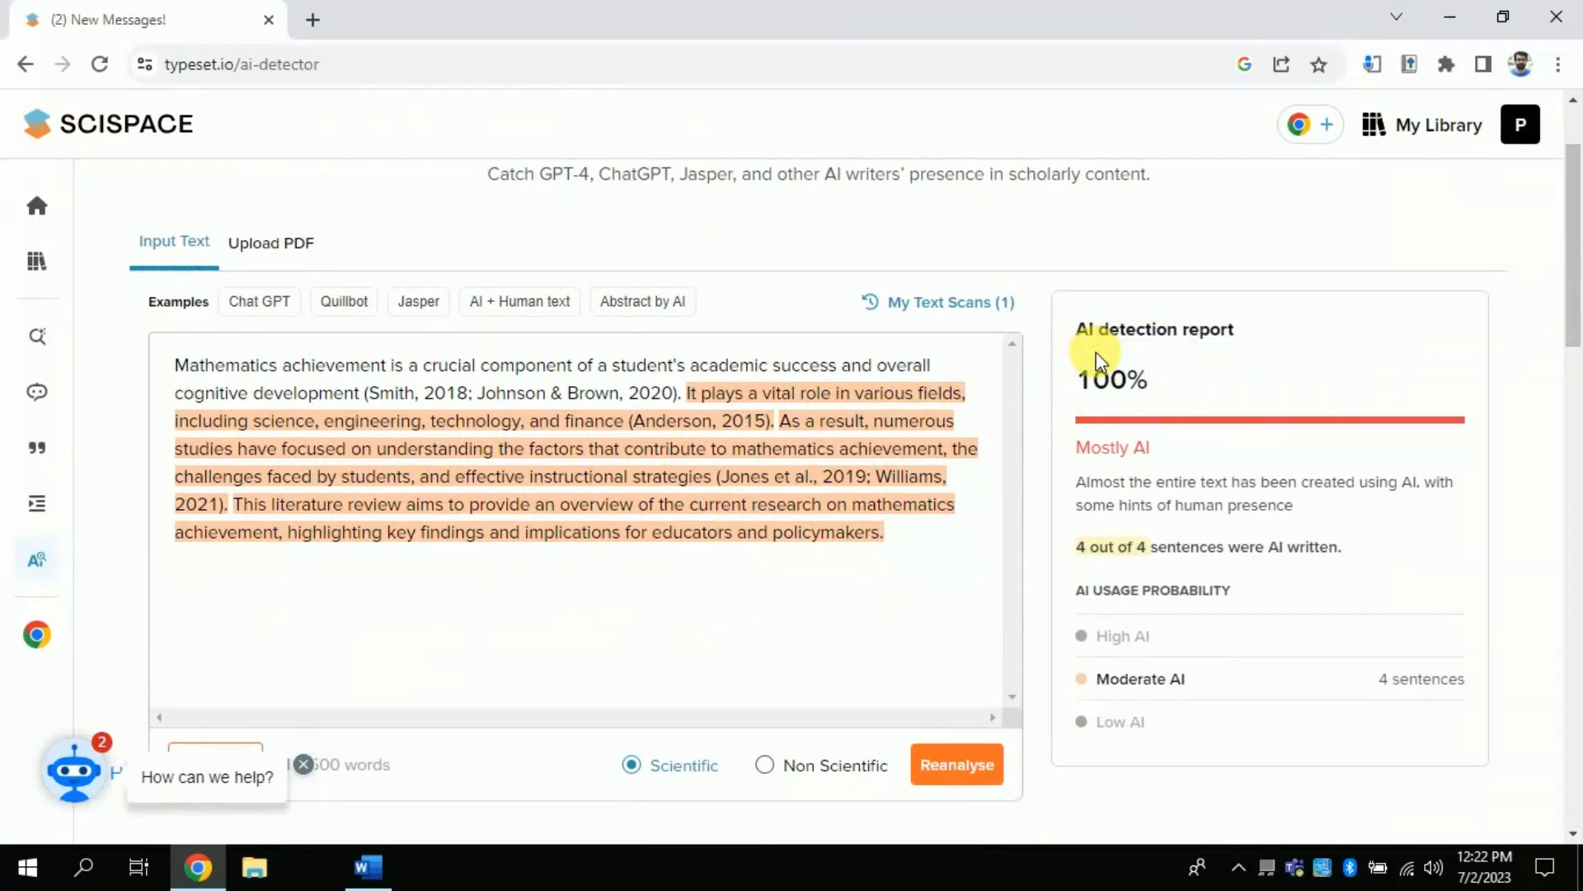